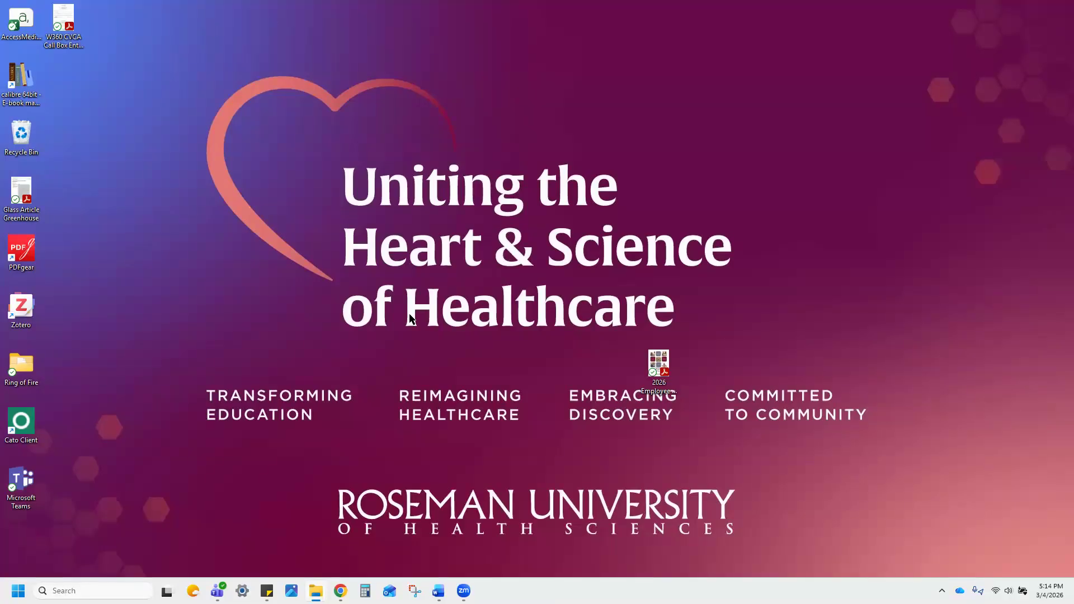
- Launch EndNote from the recent searches and maximize the My EndNote Library window
{"action": "left_click", "coordinate": [99, 584]}
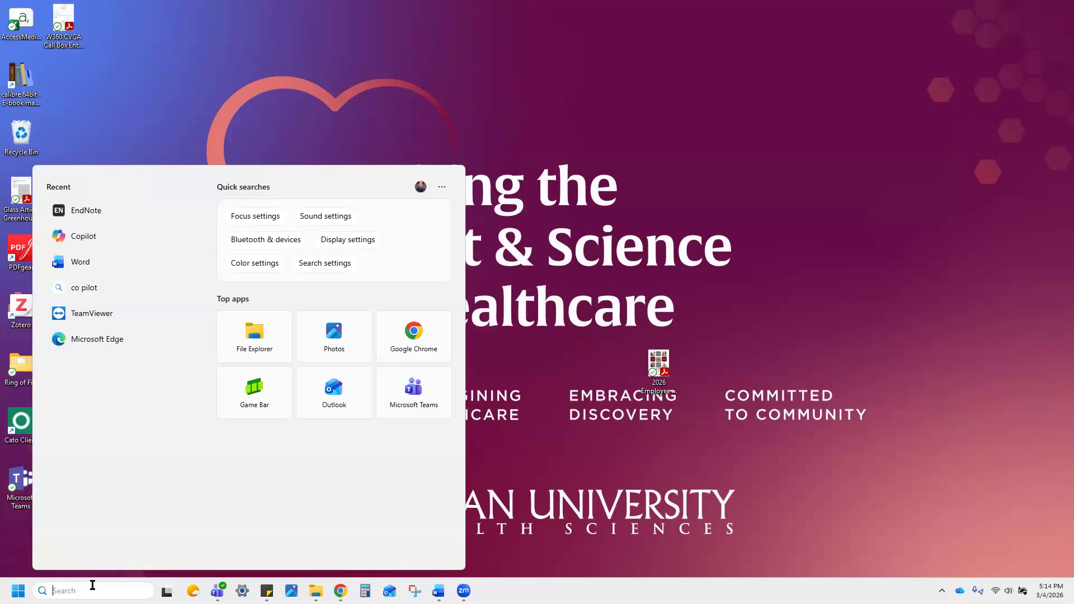
{"action": "left_click", "coordinate": [117, 217]}
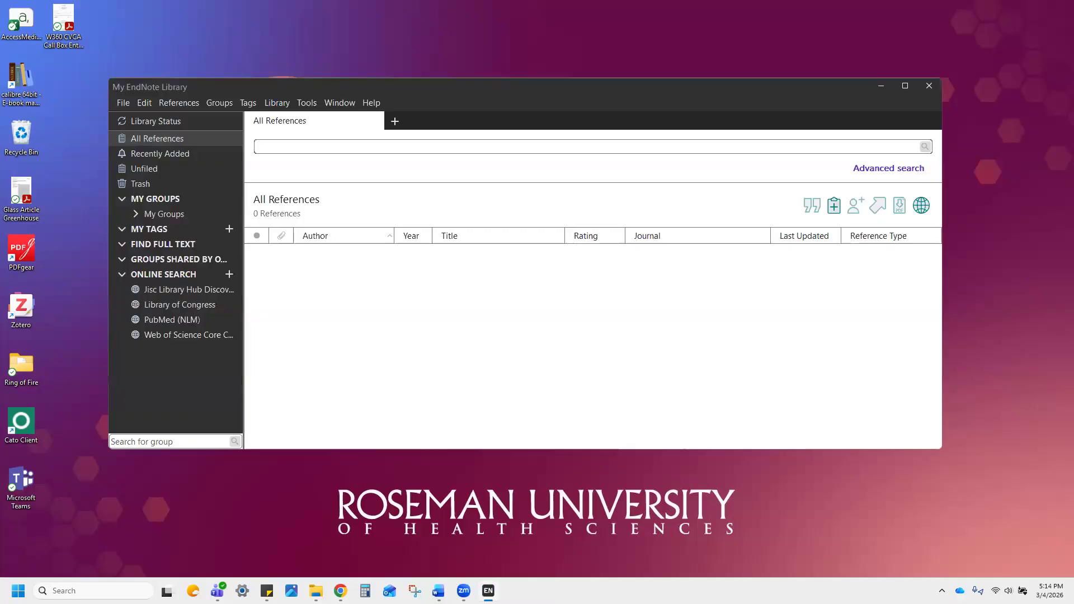
{"action": "double_click", "coordinate": [515, 88]}
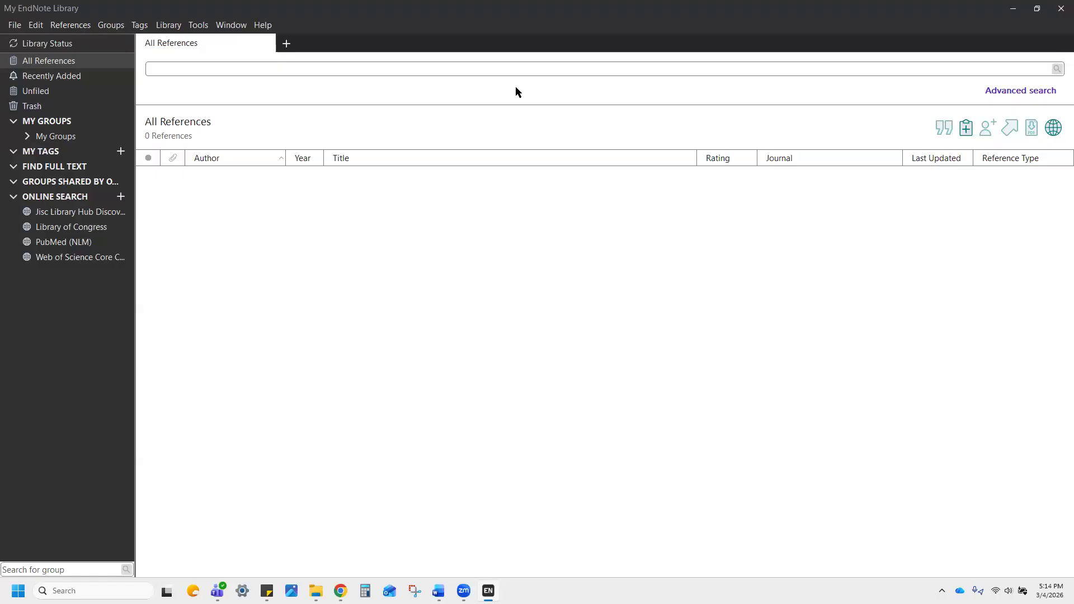
{"action": "left_click", "coordinate": [69, 8]}
- Switch to File Explorer and open the Main folder inside ENDNOTE to examine the EndNote library's file and data folder
{"action": "key", "text": "alt+Tab"}
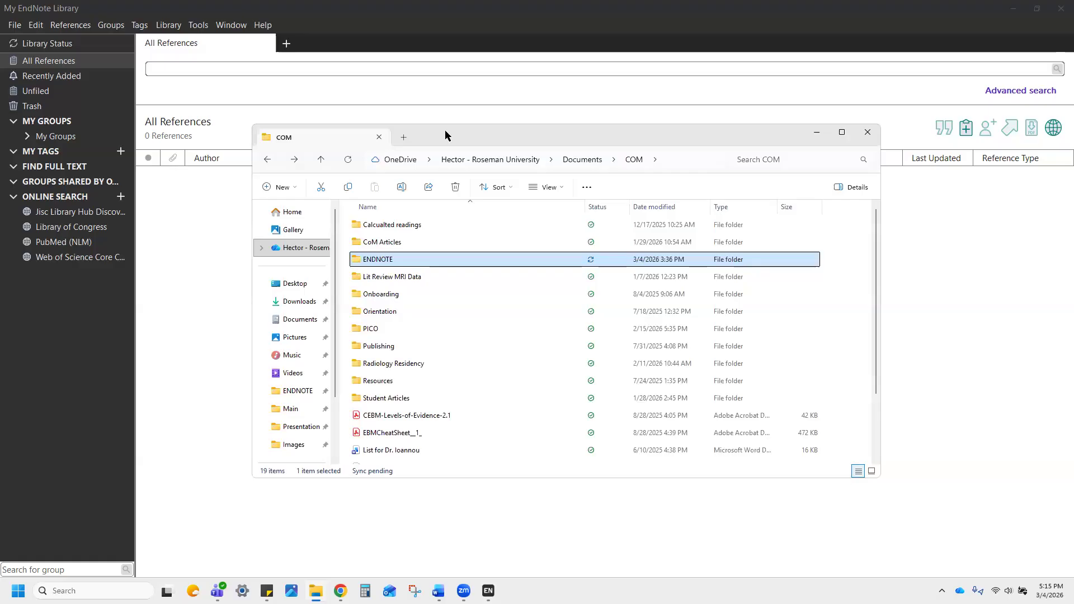
{"action": "double_click", "coordinate": [394, 261]}
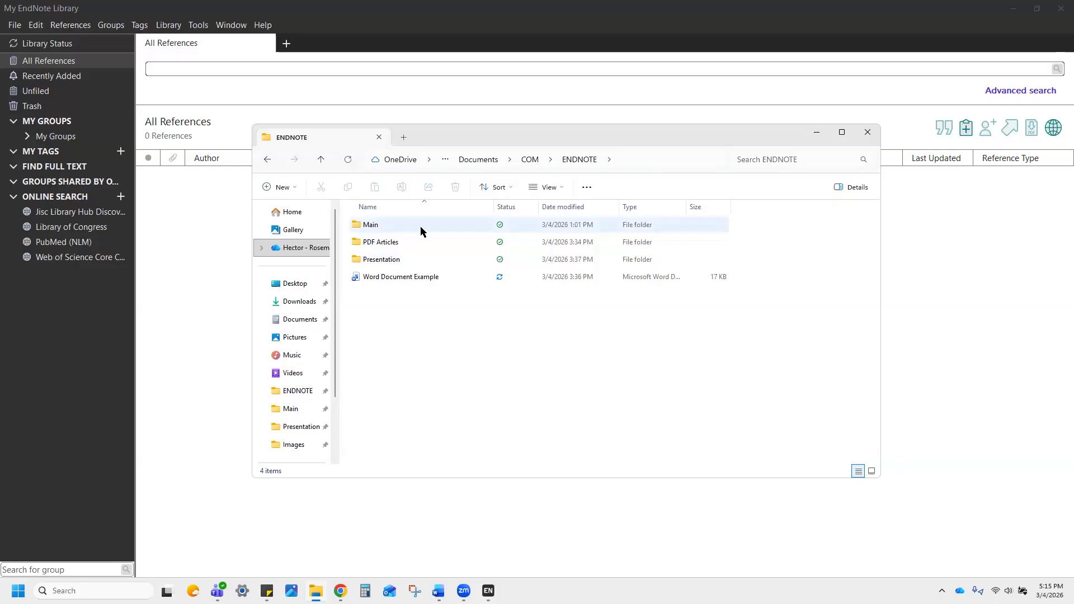
{"action": "left_click", "coordinate": [388, 231]}
{"action": "double_click", "coordinate": [387, 229]}
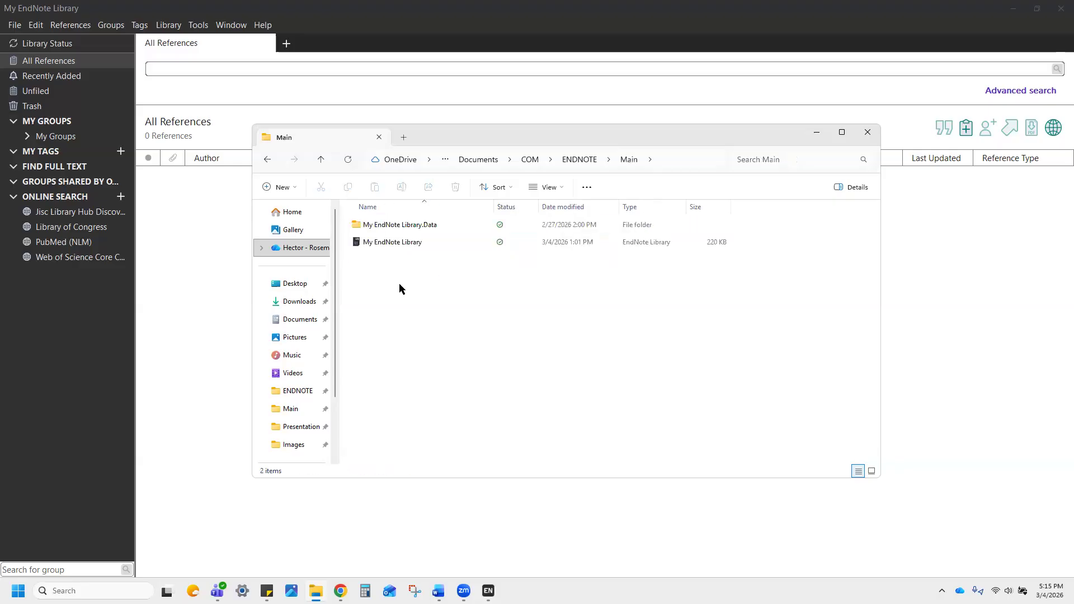
{"action": "key", "text": "ctrl"}
{"action": "key", "text": "ctrl"}
{"action": "key", "text": "ctrl"}
{"action": "key", "text": "ctrl"}
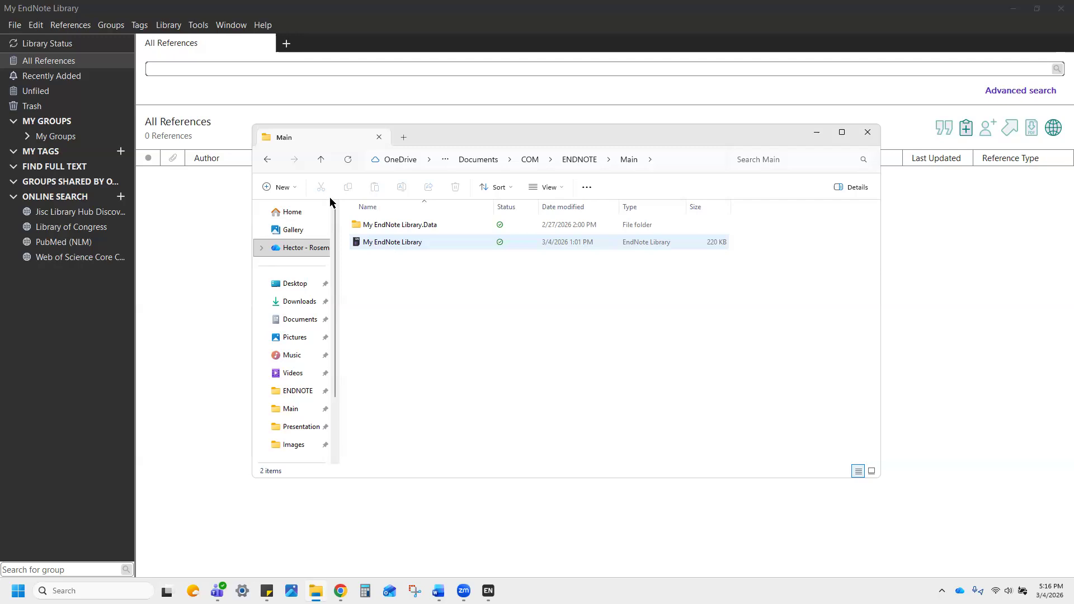
- Go back to the ENDNOTE folder, examine its Main and Presentation subfolders, and return to EndNote
{"action": "left_click", "coordinate": [267, 161]}
{"action": "left_click", "coordinate": [440, 318]}
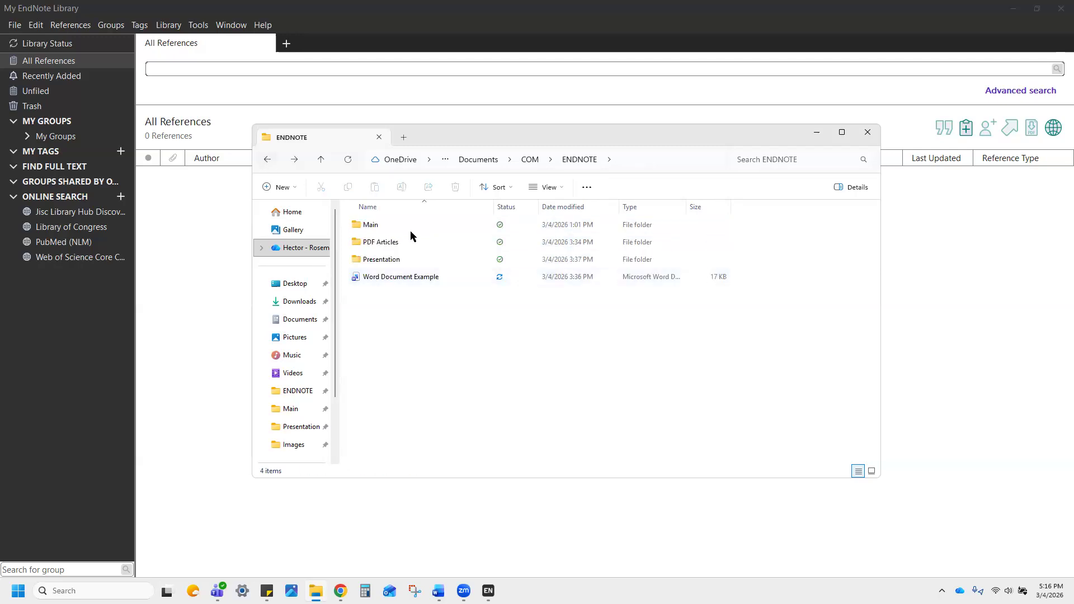
{"action": "mouse_move", "coordinate": [397, 227]}
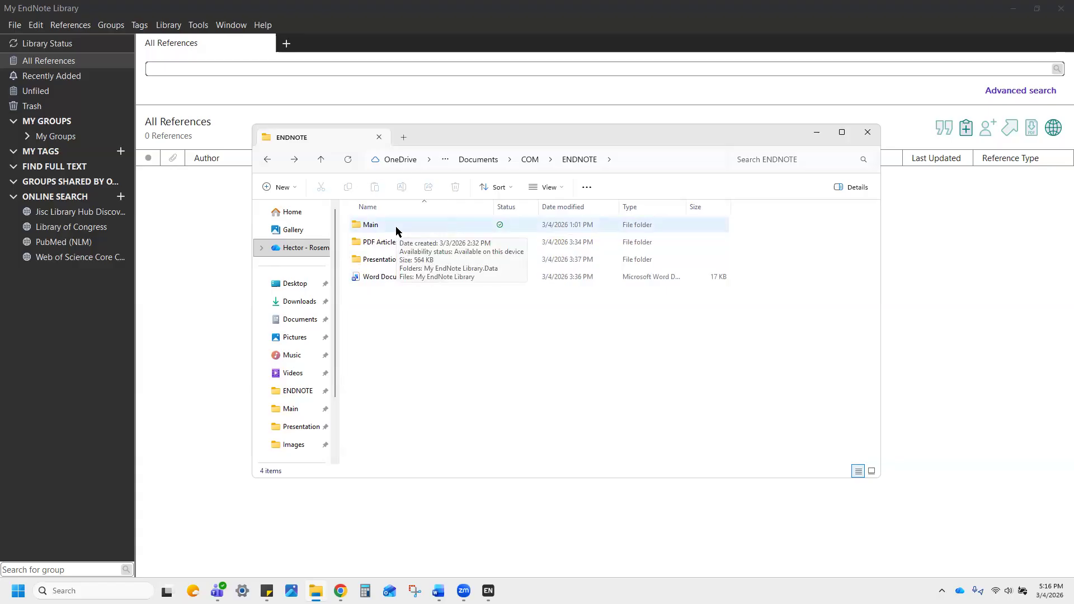
{"action": "mouse_move", "coordinate": [390, 263]}
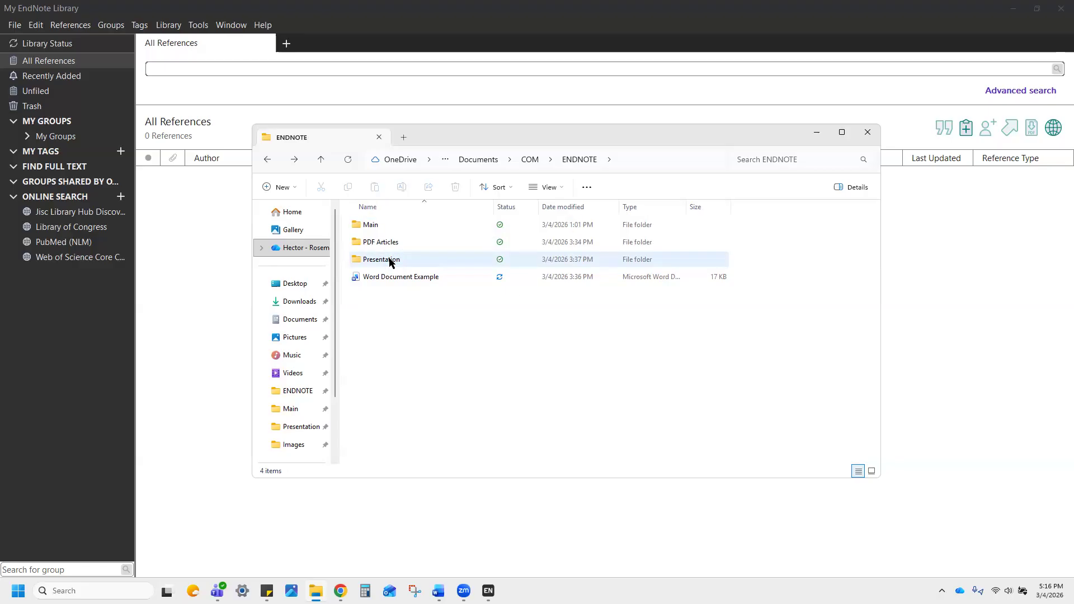
{"action": "left_click", "coordinate": [199, 235]}
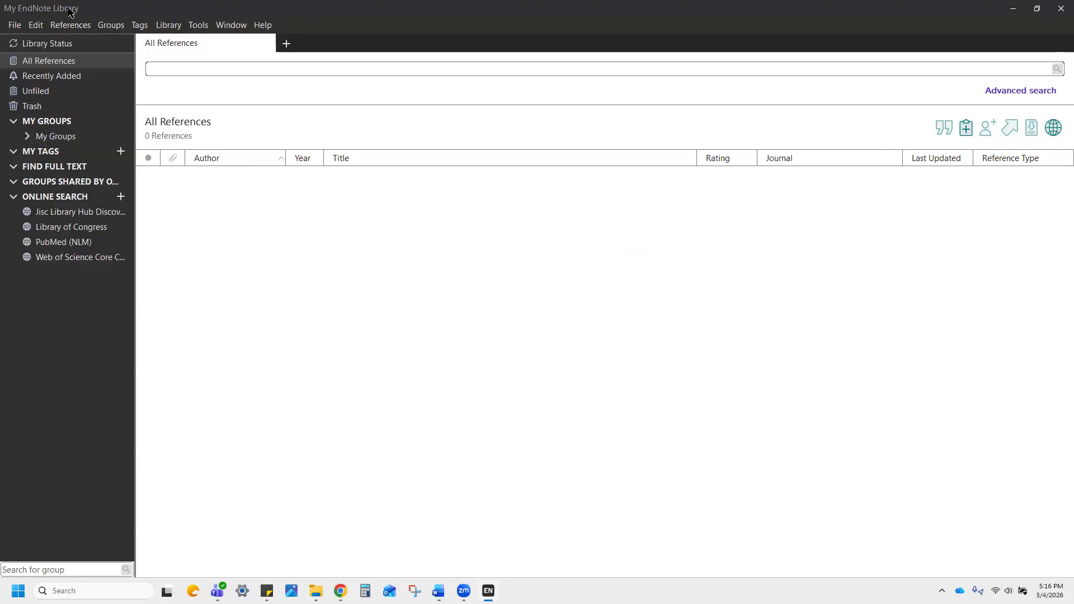
- Start a new EndNote library and choose Documents > COM > ENDNOTE > Presentation as its save location
{"action": "left_click", "coordinate": [17, 27]}
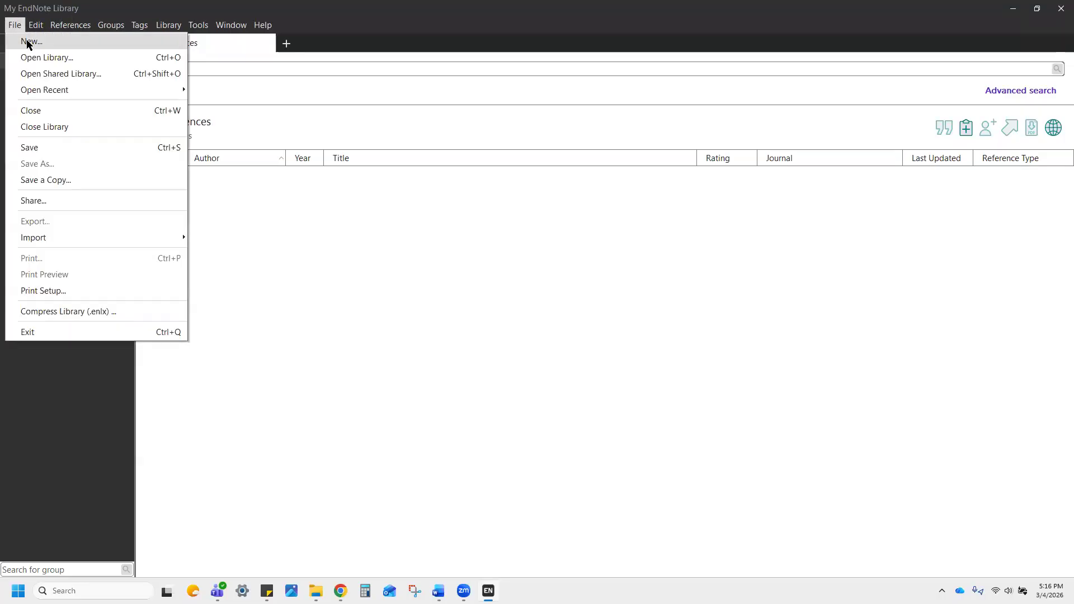
{"action": "left_click", "coordinate": [27, 43]}
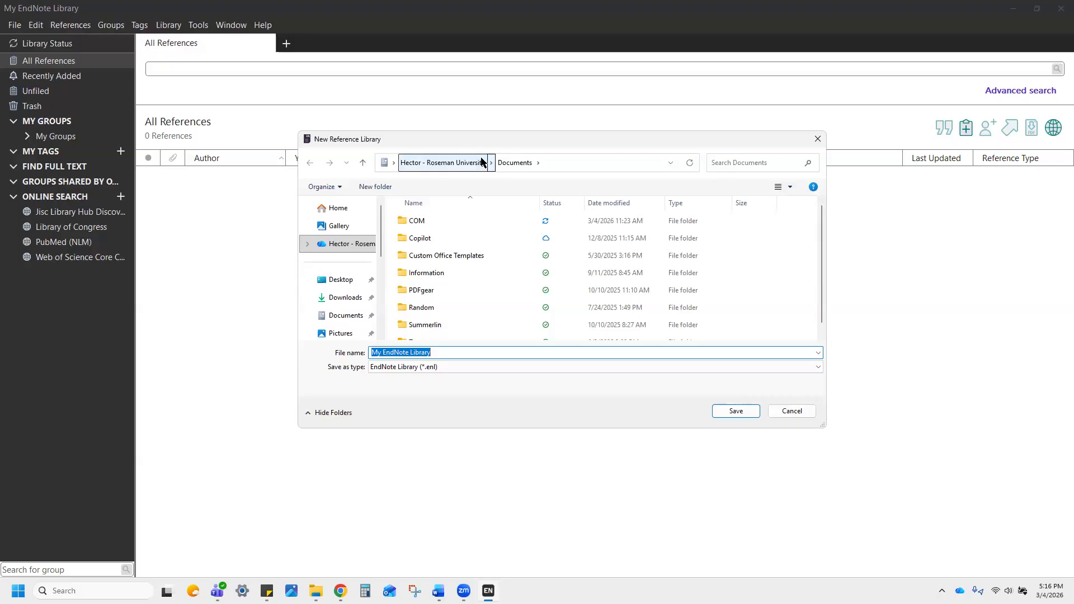
{"action": "left_click", "coordinate": [430, 226]}
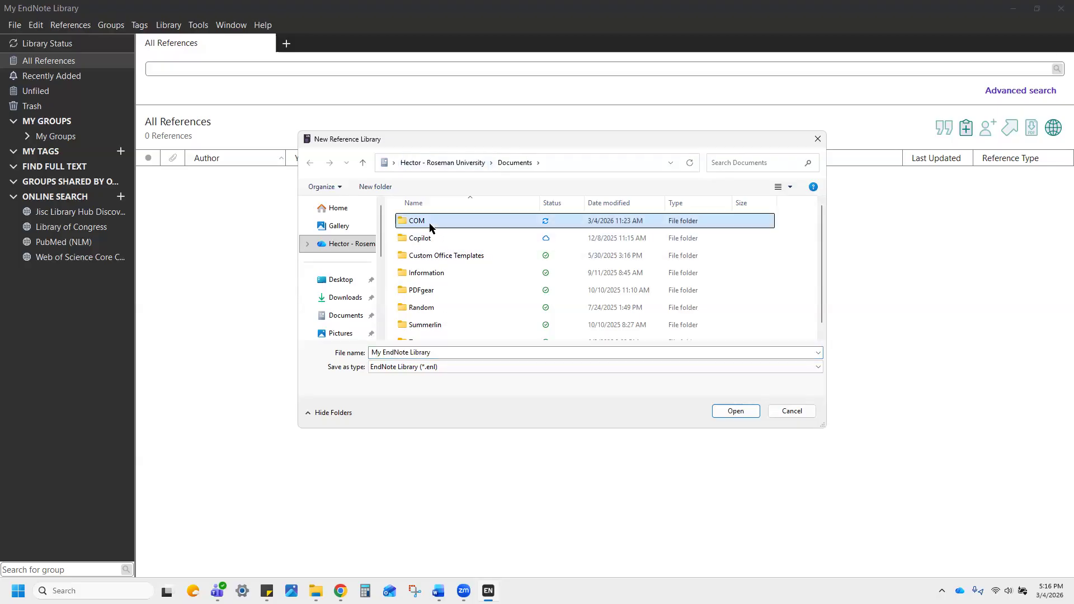
{"action": "double_click", "coordinate": [430, 226]}
{"action": "key", "text": "ctrl"}
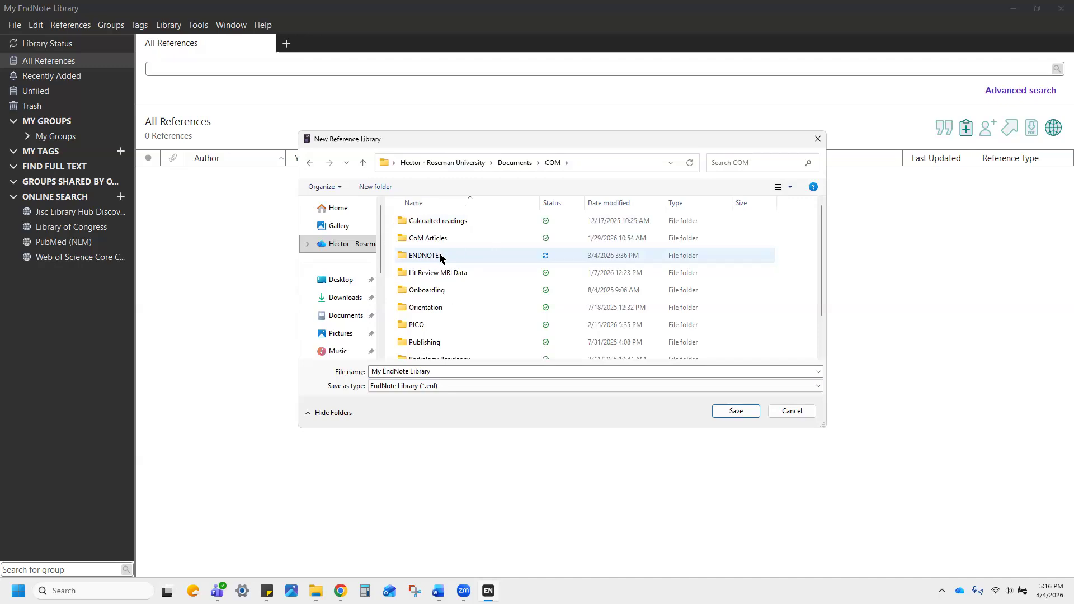
{"action": "double_click", "coordinate": [431, 258]}
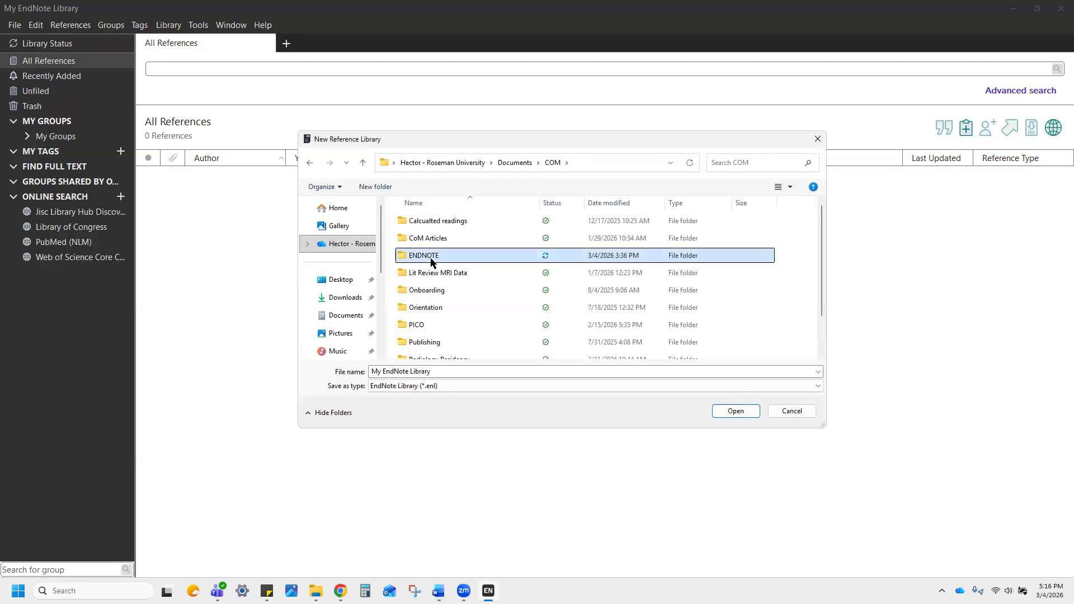
{"action": "key", "text": "ctrl"}
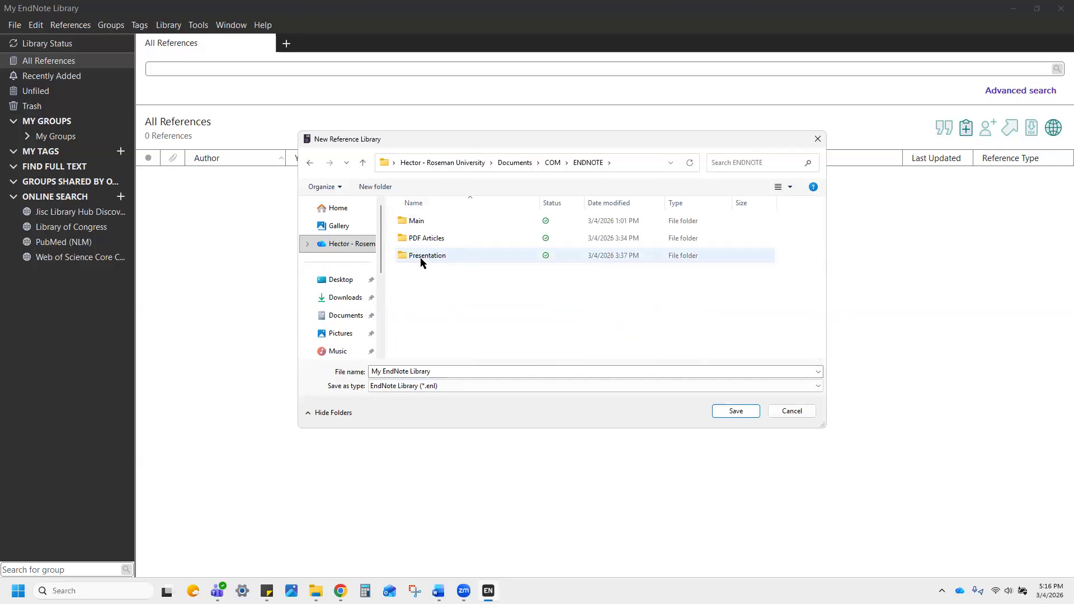
{"action": "double_click", "coordinate": [433, 259]}
- Name the new library "Presentation 1" and save it in the Presentation folder
{"action": "double_click", "coordinate": [445, 372]}
{"action": "key", "text": "ctrl+a"}
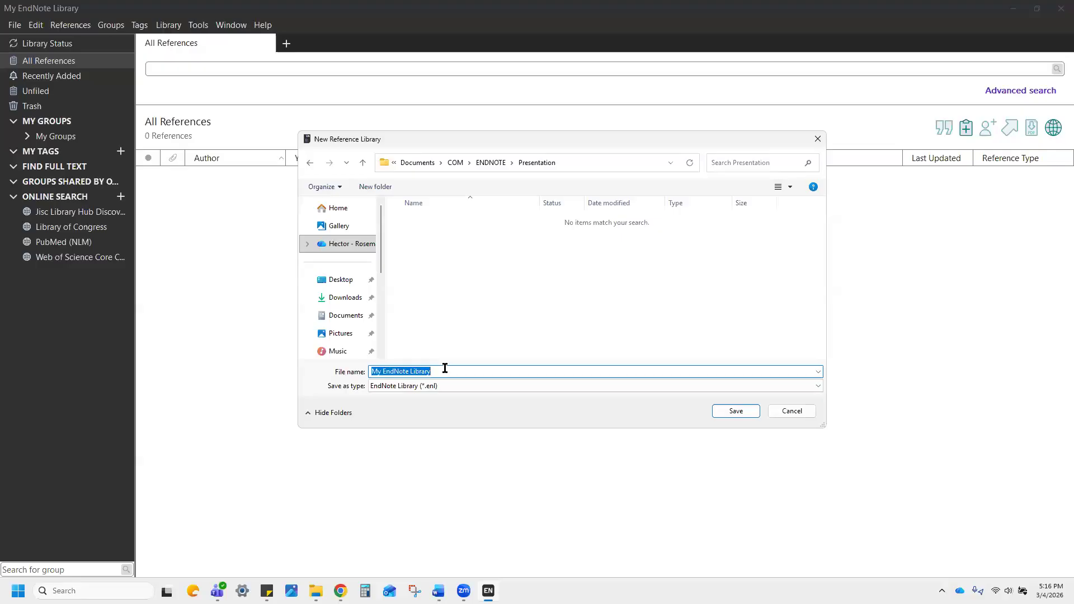
{"action": "type", "text": "Prsent"}
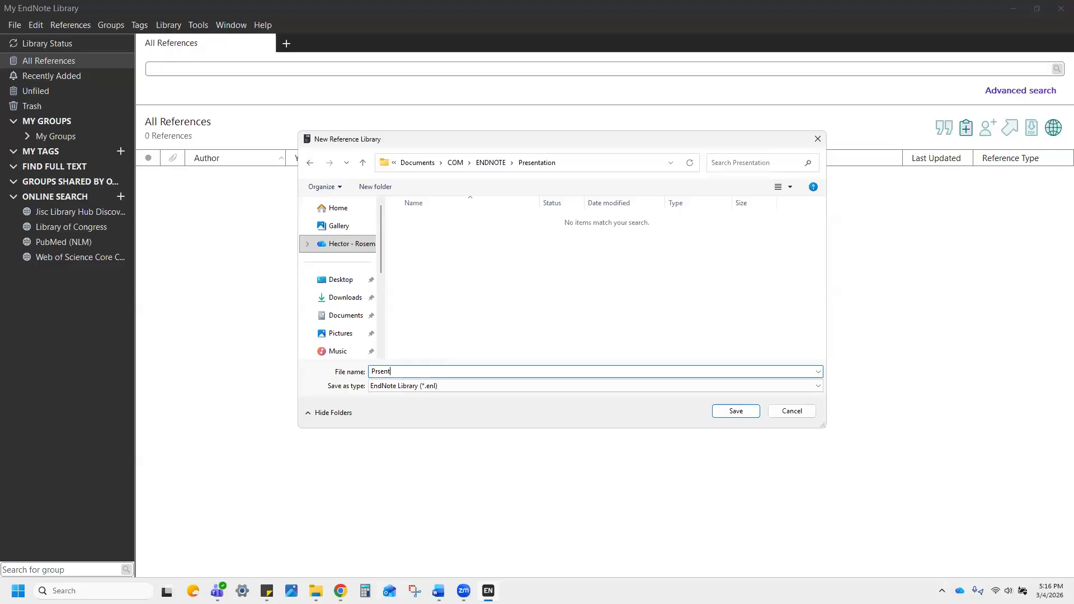
{"action": "type", "text": "ation 1"}
{"action": "key", "text": "BackSpace"}
{"action": "key", "text": "BackSpace"}
{"action": "key", "text": "BackSpace"}
{"action": "key", "text": "BackSpace"}
{"action": "key", "text": "BackSpace"}
{"action": "key", "text": "BackSpace"}
{"action": "key", "text": "BackSpace"}
{"action": "key", "text": "BackSpace"}
{"action": "key", "text": "BackSpace"}
{"action": "key", "text": "BackSpace"}
{"action": "type", "text": "esentation 1"}
{"action": "left_click", "coordinate": [736, 412]}
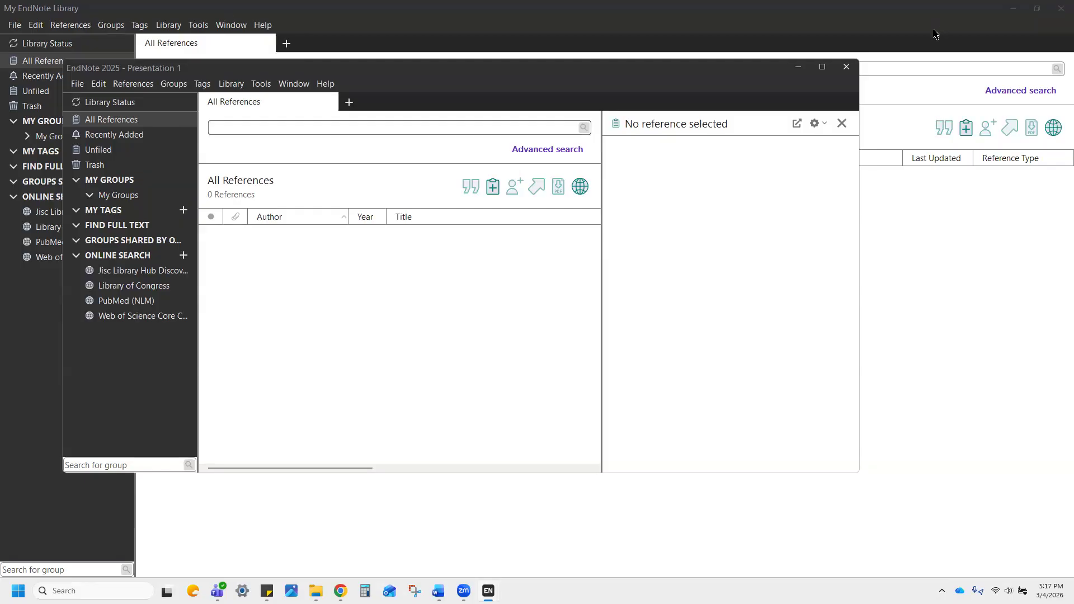
- Minimize the My EndNote Library window, switch to Chrome in a maximized window, and open the Library page on roseman.edu
{"action": "left_click", "coordinate": [1013, 8]}
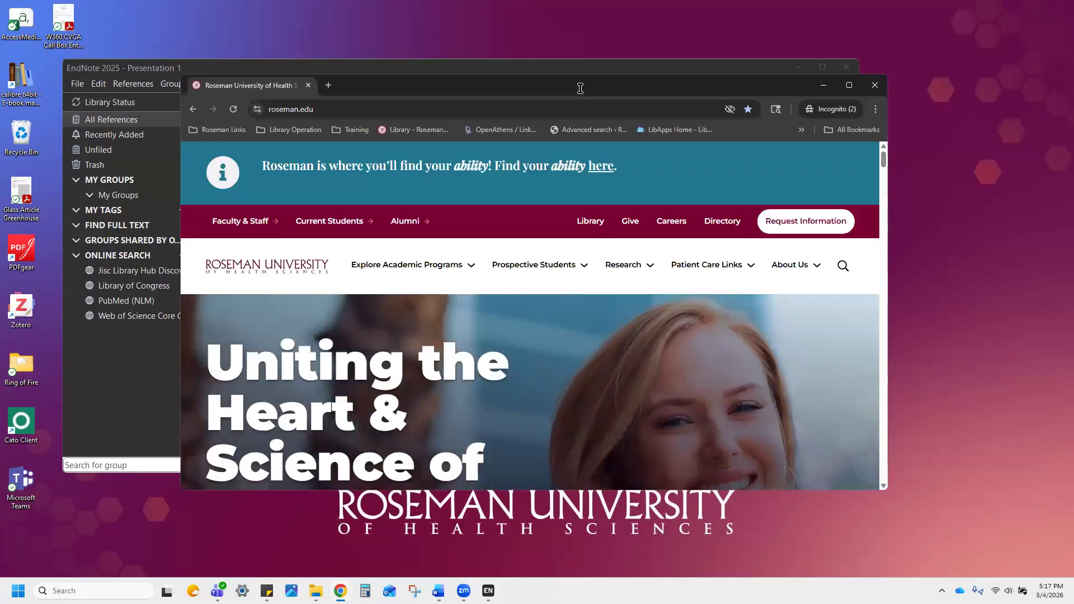
{"action": "double_click", "coordinate": [580, 88]}
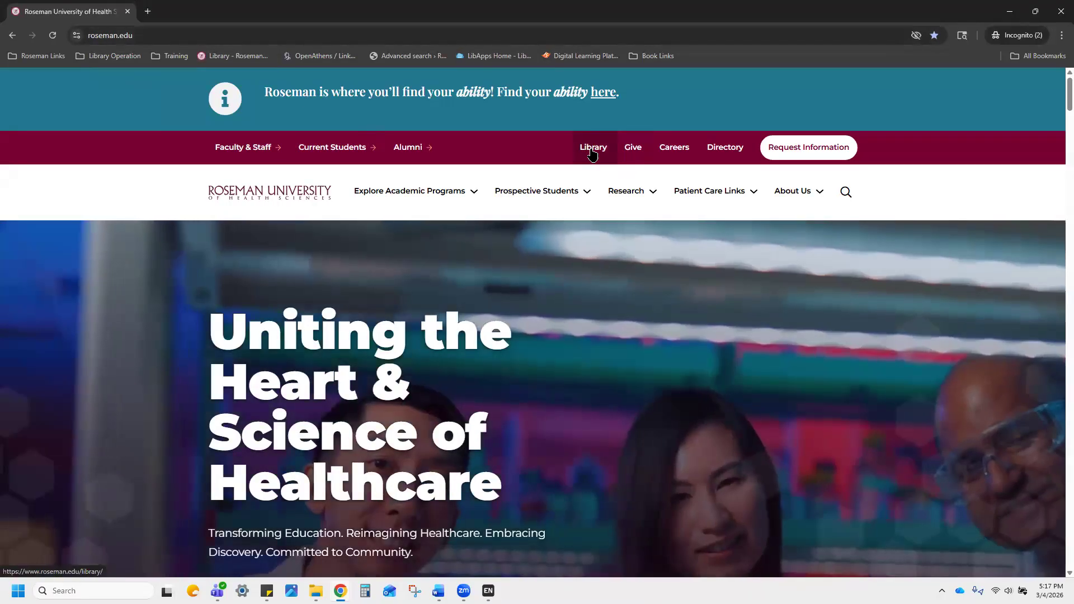
{"action": "left_click", "coordinate": [592, 150]}
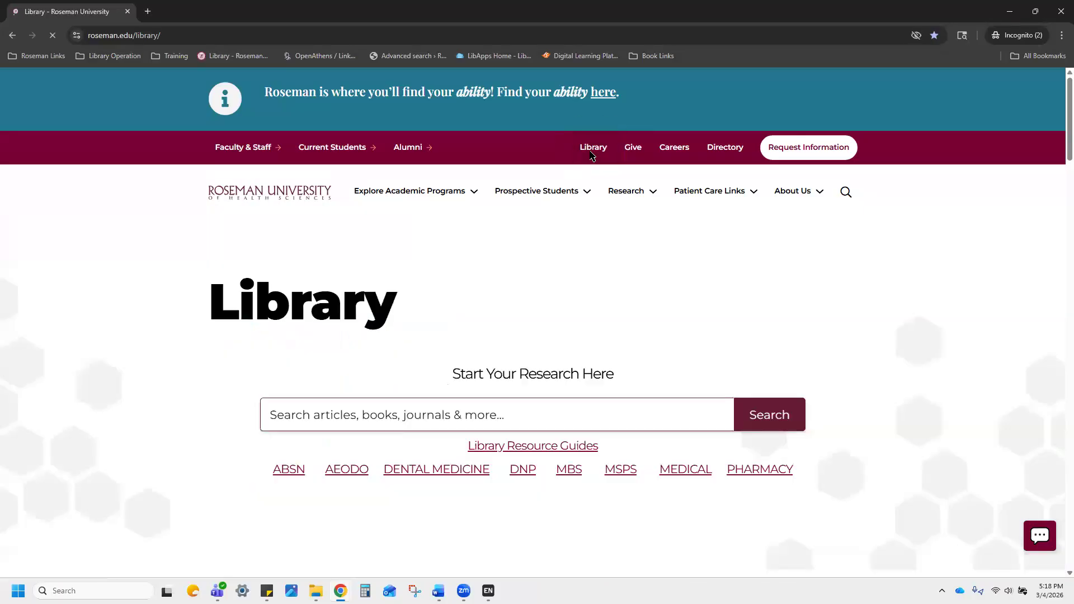
- View the Dental Medicine program guide in a new tab, including its librarian contact, and close the tab
{"action": "scroll", "coordinate": [427, 263], "scroll_direction": "down", "scroll_amount": 2}
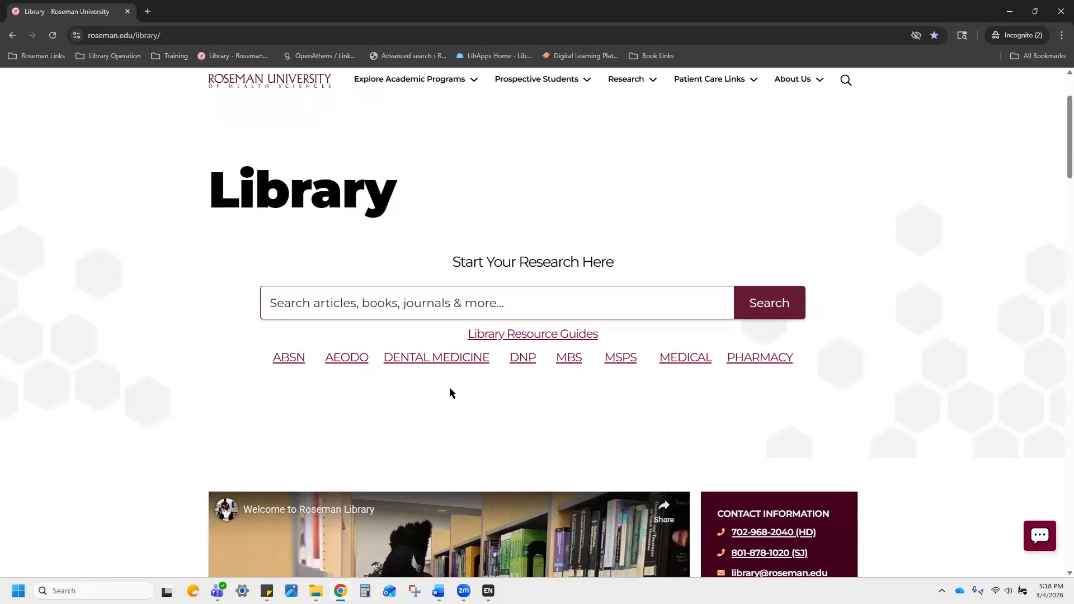
{"action": "right_click", "coordinate": [422, 365]}
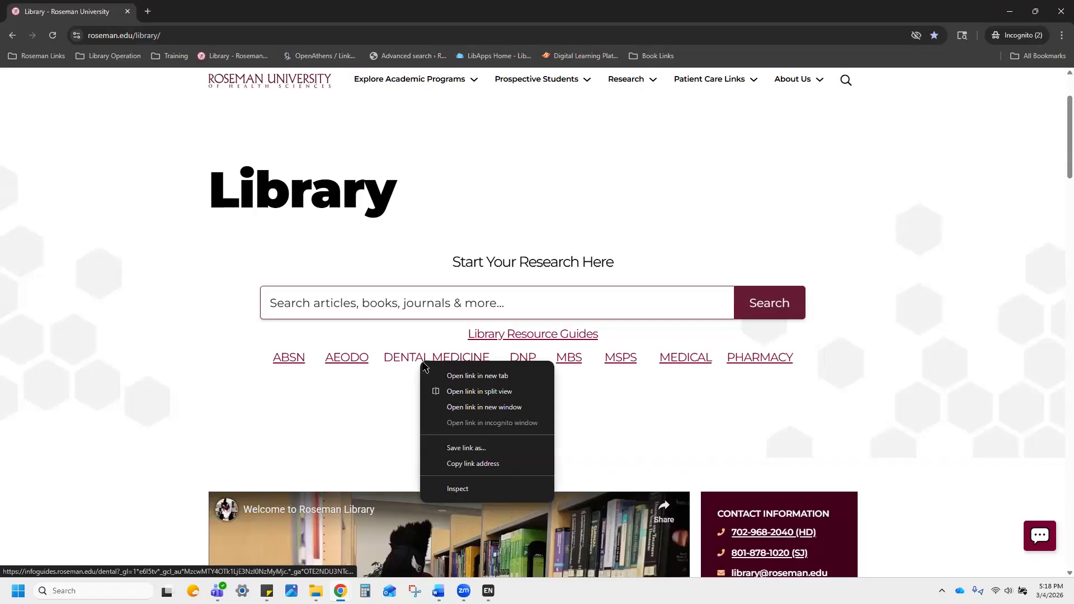
{"action": "left_click", "coordinate": [452, 376]}
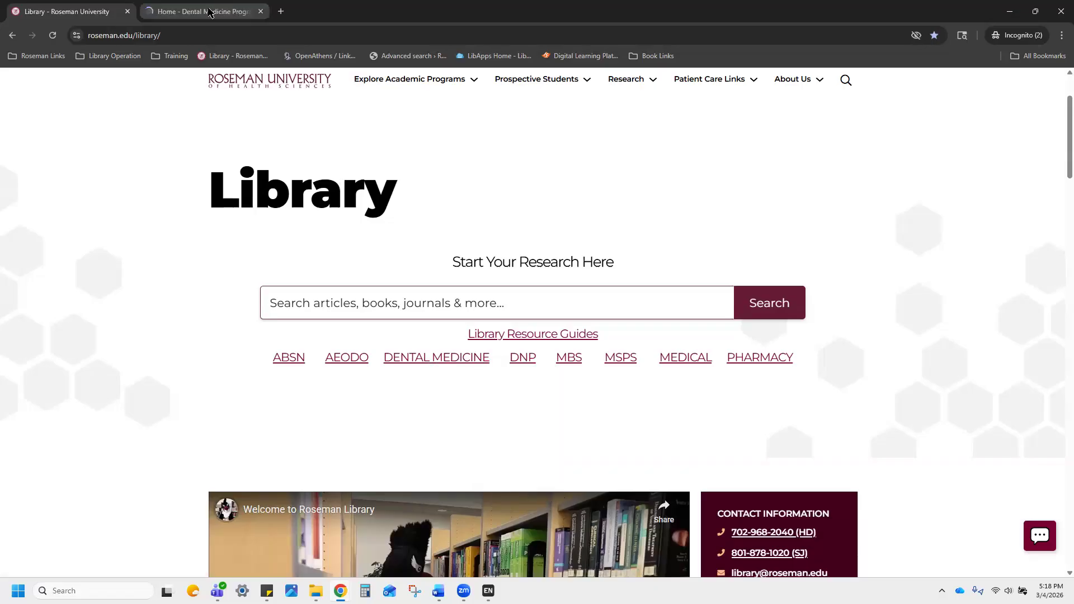
{"action": "key", "text": "ctrl+Tab"}
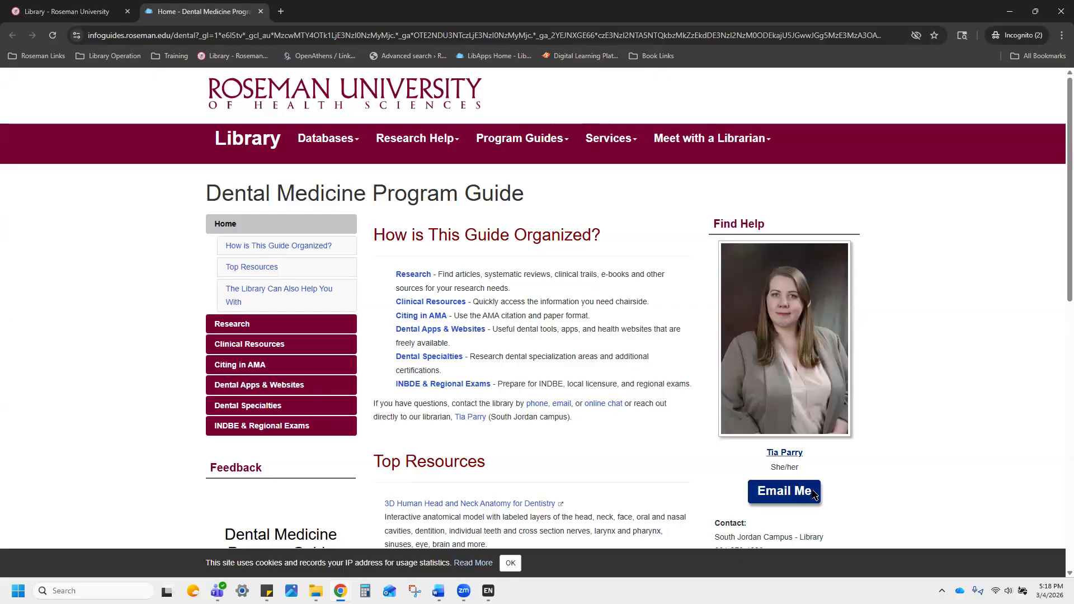
{"action": "left_click", "coordinate": [261, 12]}
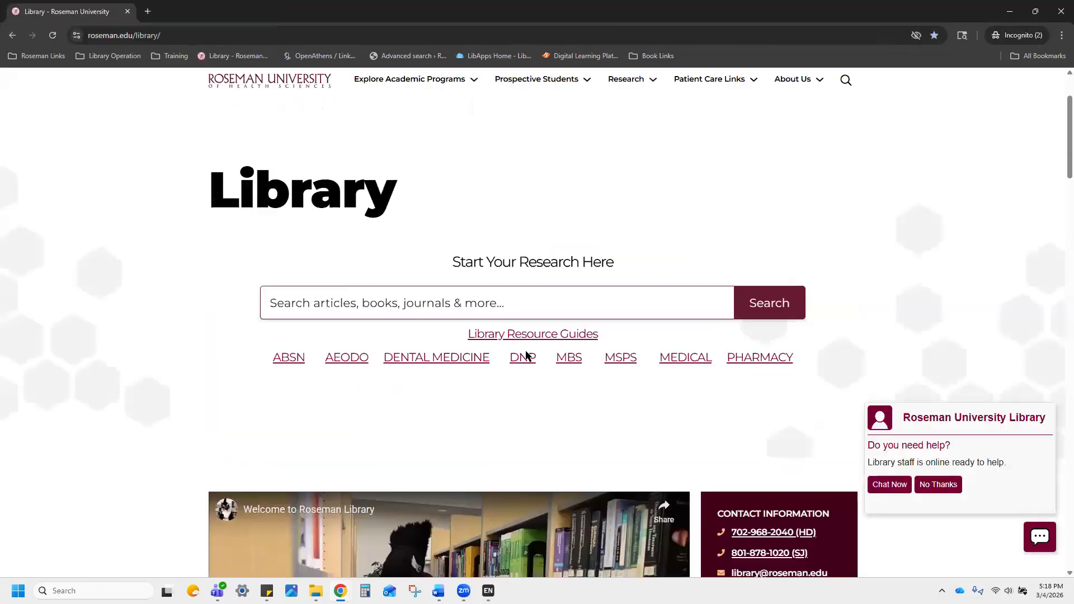
- View the Medical (College of Medicine) program guide in a new tab and close the tab
{"action": "right_click", "coordinate": [679, 361]}
{"action": "left_click", "coordinate": [663, 384]}
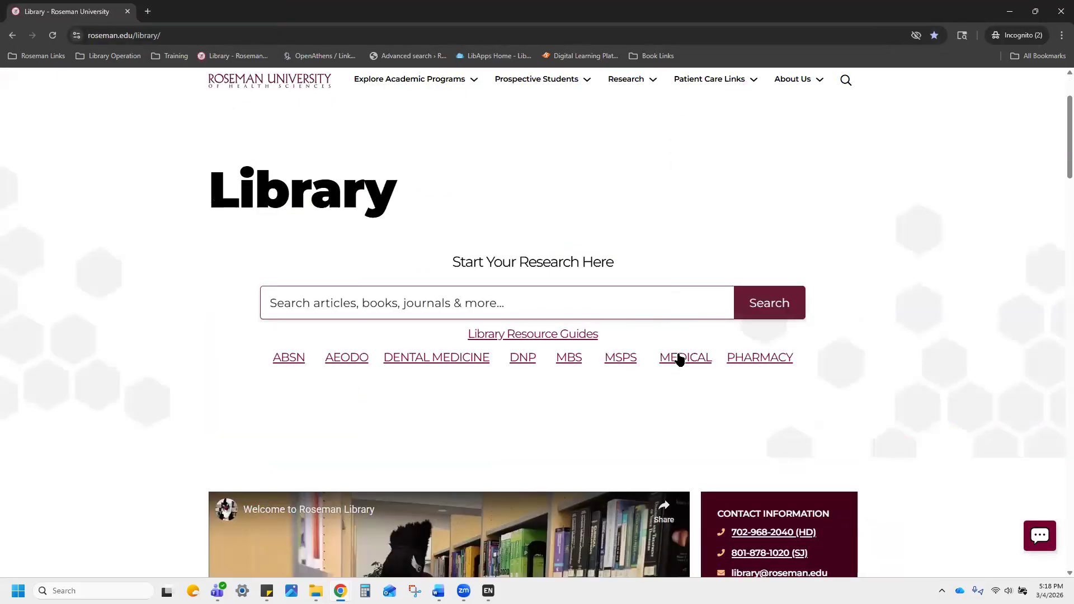
{"action": "right_click", "coordinate": [679, 359]}
{"action": "key", "text": "t"}
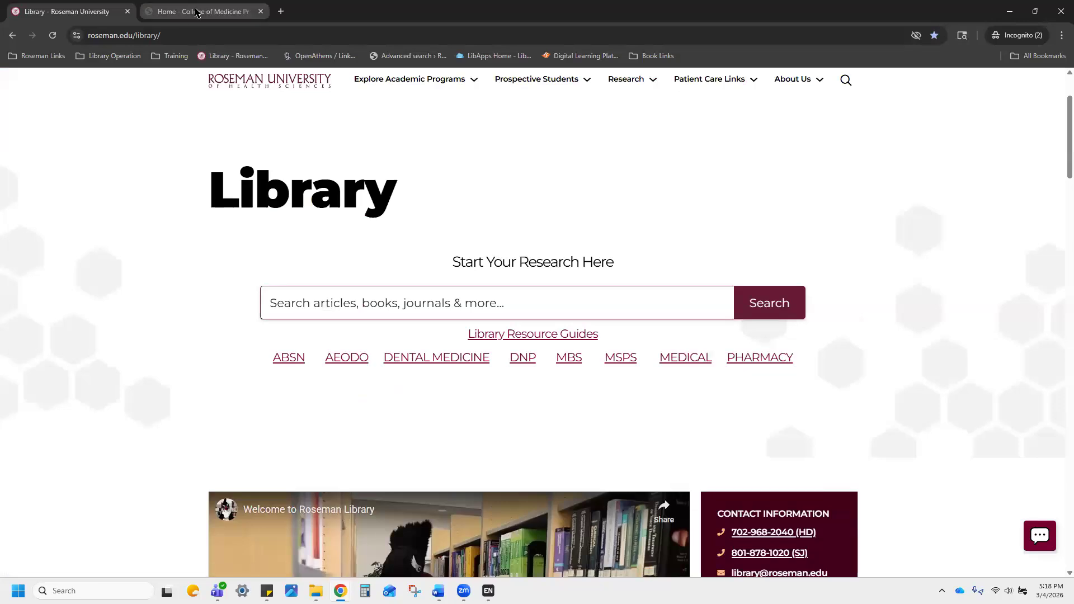
{"action": "left_click", "coordinate": [197, 12]}
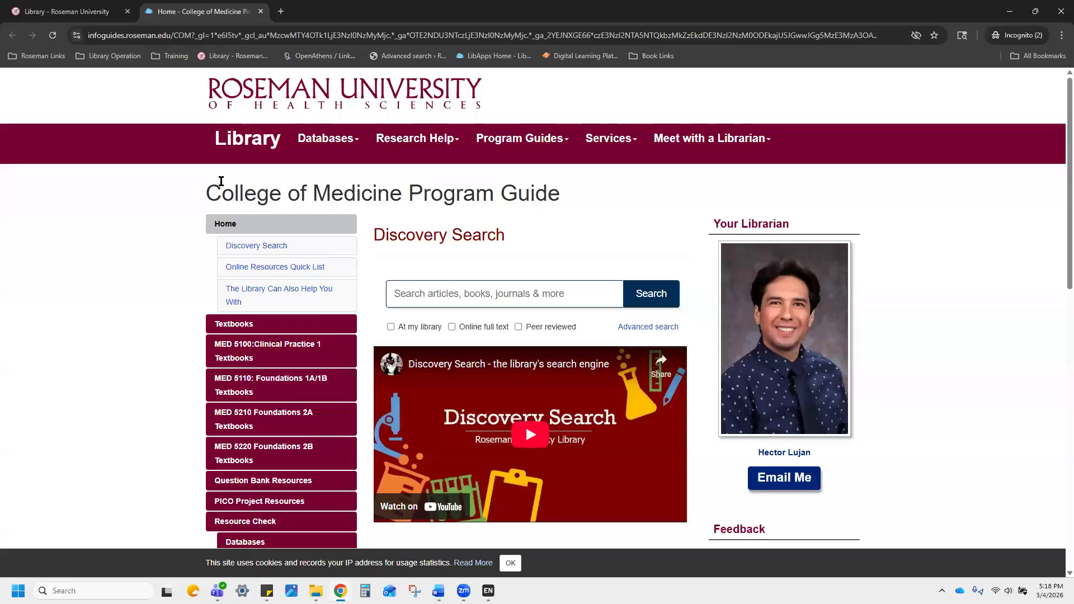
{"action": "key", "text": "ctrl+w"}
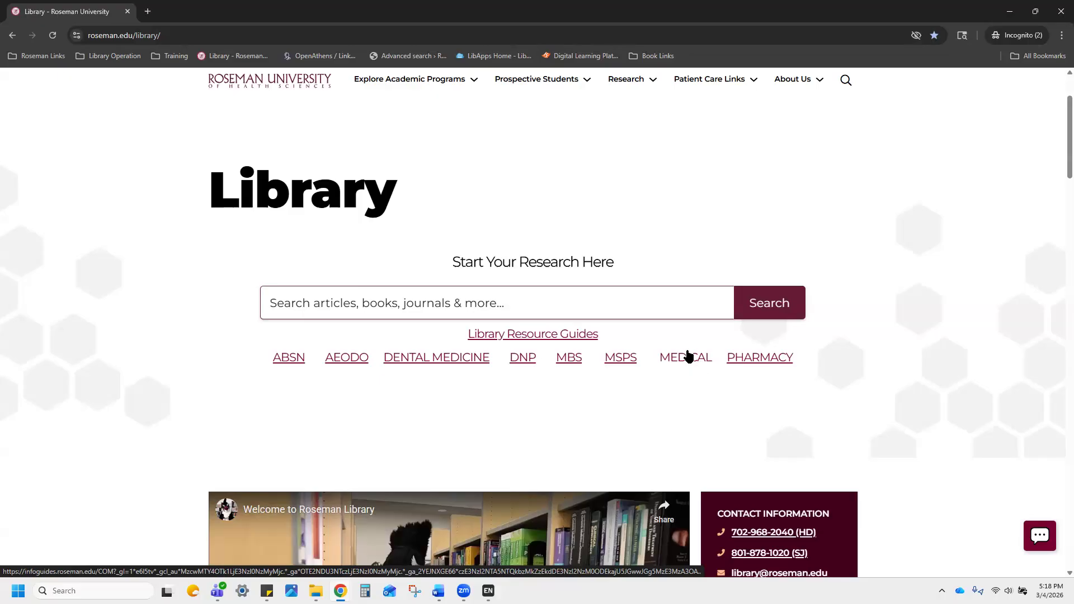
- Expand the Online resources section under Library Resources on the Library page
{"action": "scroll", "coordinate": [209, 280], "scroll_direction": "down", "scroll_amount": 1}
{"action": "scroll", "coordinate": [202, 280], "scroll_direction": "down", "scroll_amount": 12}
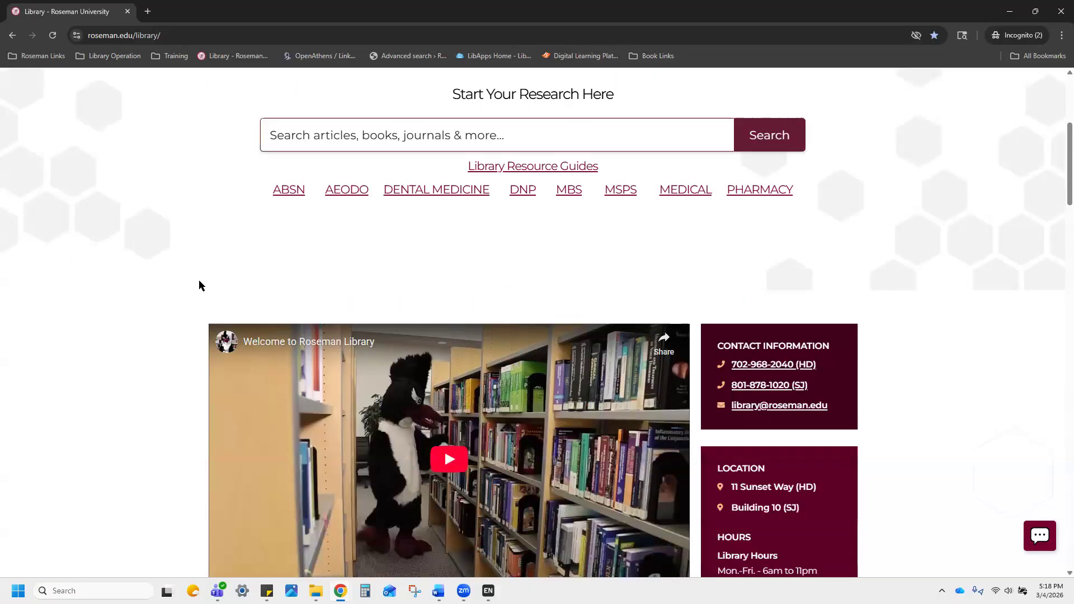
{"action": "scroll", "coordinate": [196, 278], "scroll_direction": "down", "scroll_amount": 2}
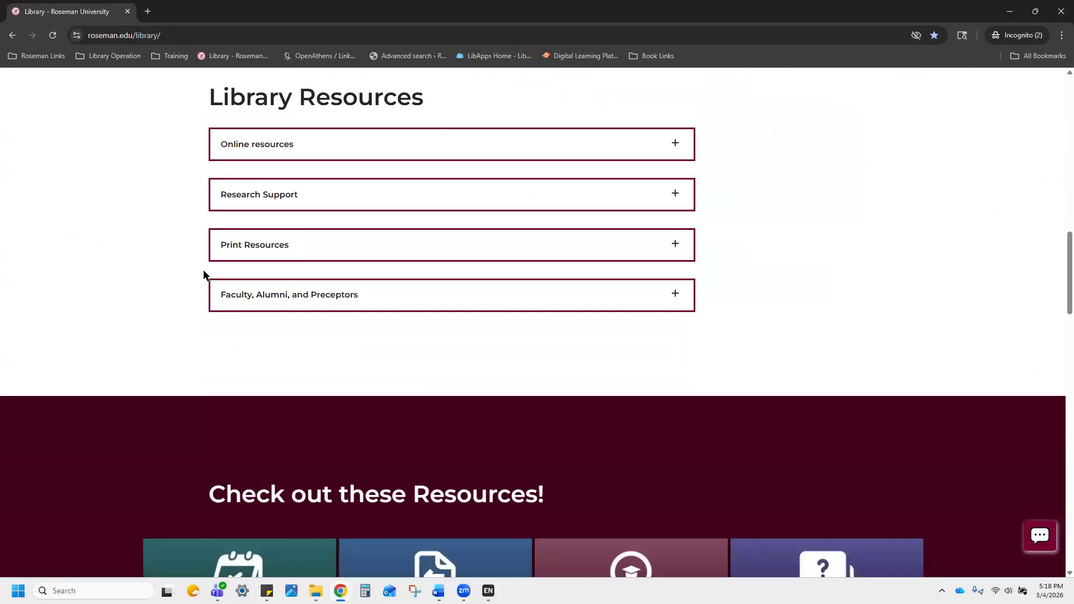
{"action": "left_click", "coordinate": [578, 144]}
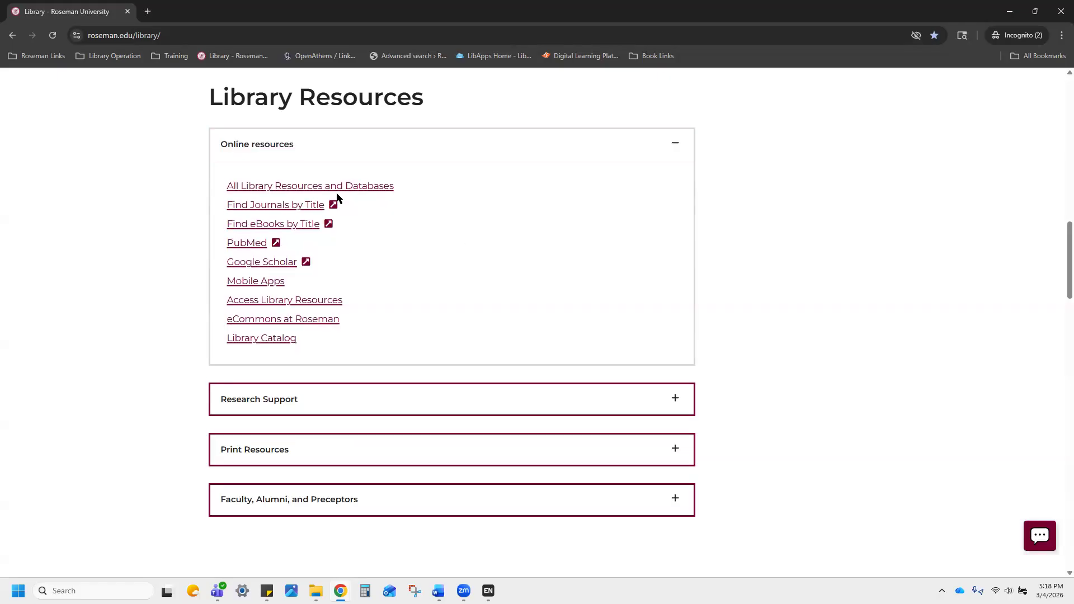
- Go to All Library Resources and Databases and open the Academic Search Premier database
{"action": "left_click", "coordinate": [305, 187]}
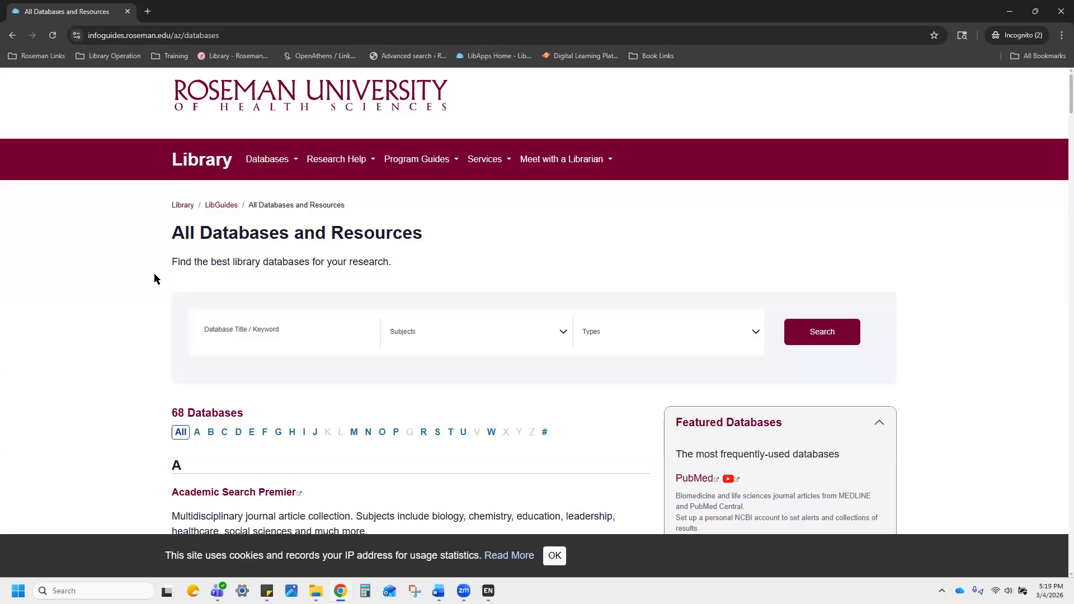
{"action": "scroll", "coordinate": [157, 278], "scroll_direction": "down", "scroll_amount": 2}
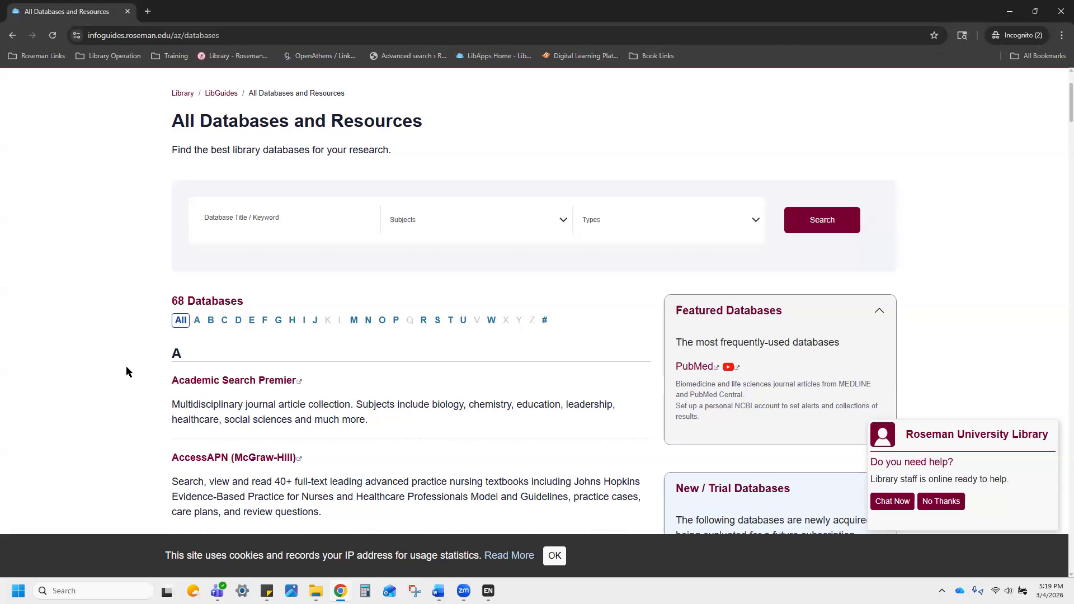
{"action": "scroll", "coordinate": [216, 323], "scroll_direction": "down", "scroll_amount": 1}
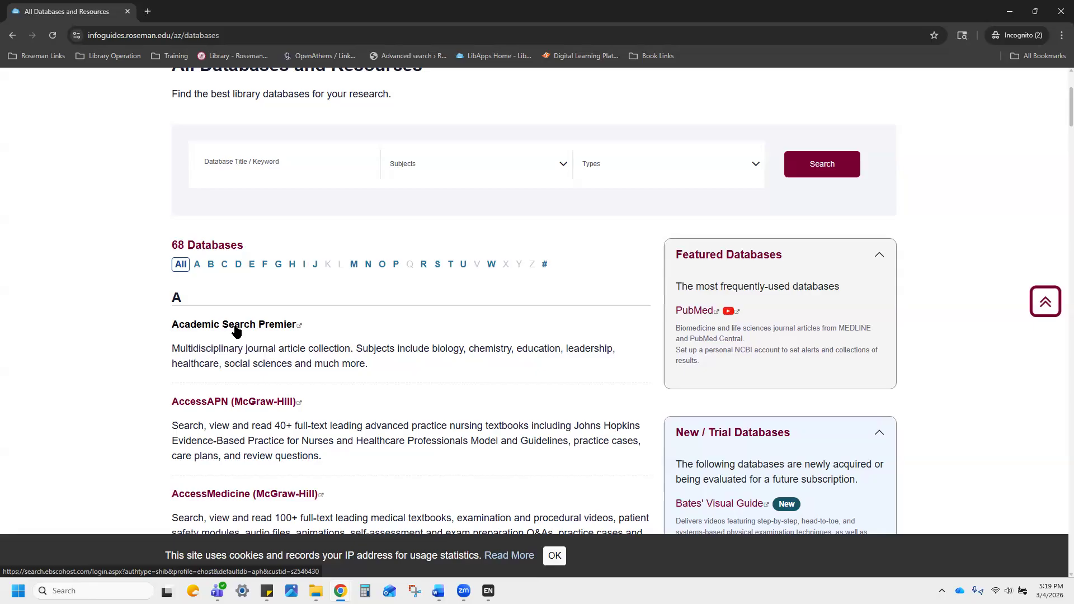
{"action": "left_click", "coordinate": [236, 330]}
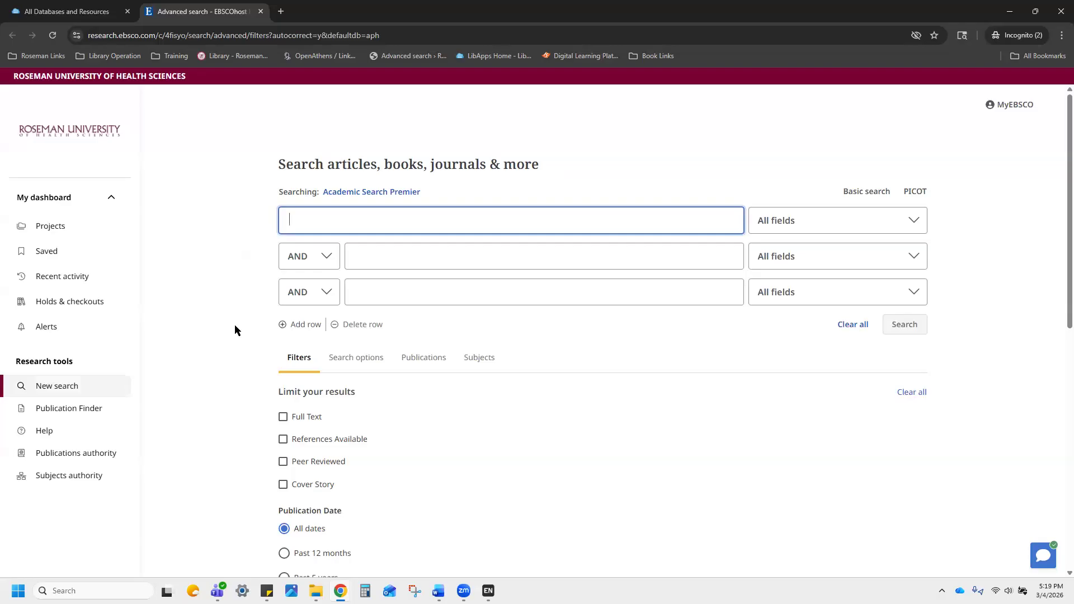
- Expand the search from Academic Search Premier to all available EBSCOhost databases
{"action": "left_click", "coordinate": [1005, 106]}
{"action": "left_click", "coordinate": [369, 193]}
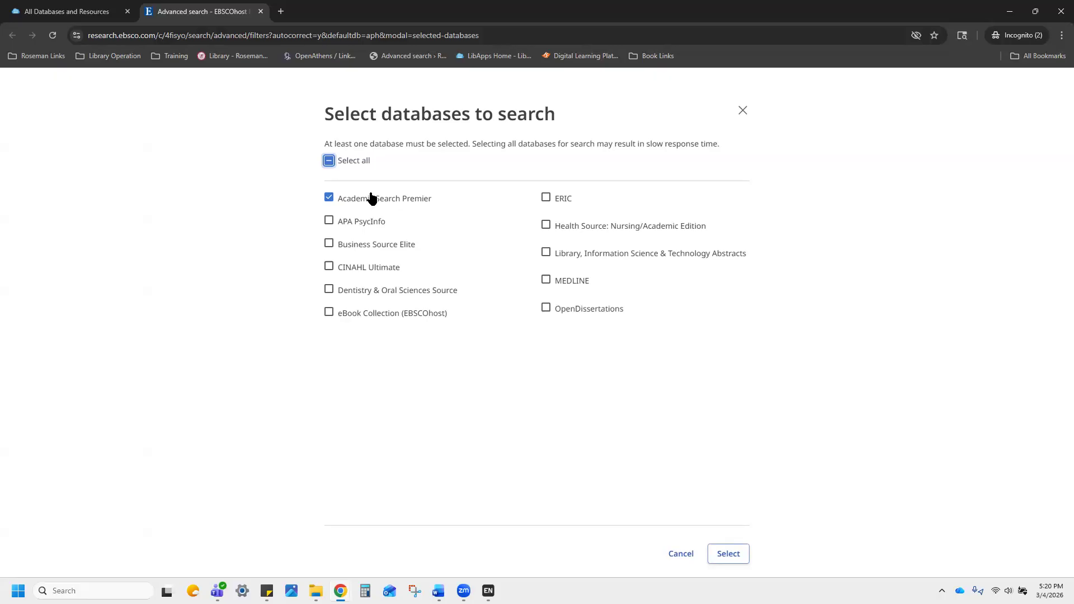
{"action": "left_click", "coordinate": [360, 162]}
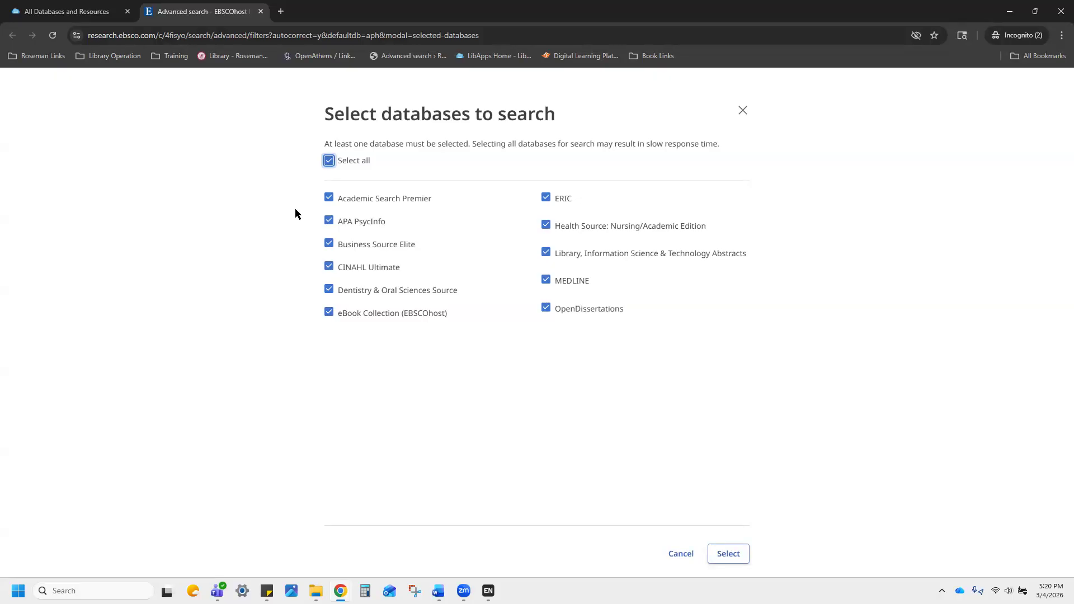
{"action": "left_click", "coordinate": [736, 557]}
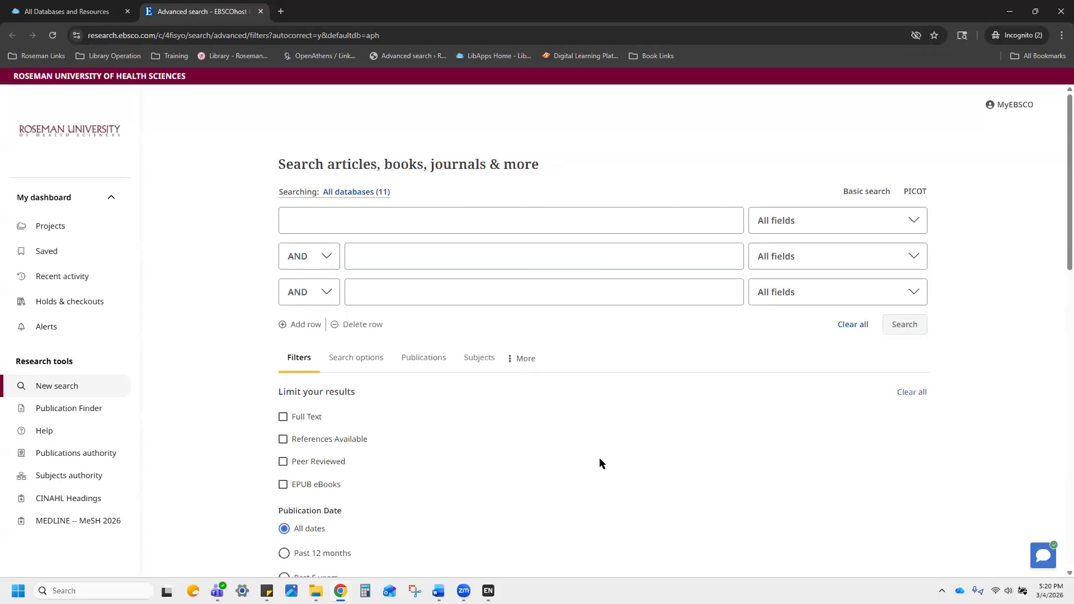
- Enter "orthondics" as the first search term in the advanced search
{"action": "left_click", "coordinate": [382, 220]}
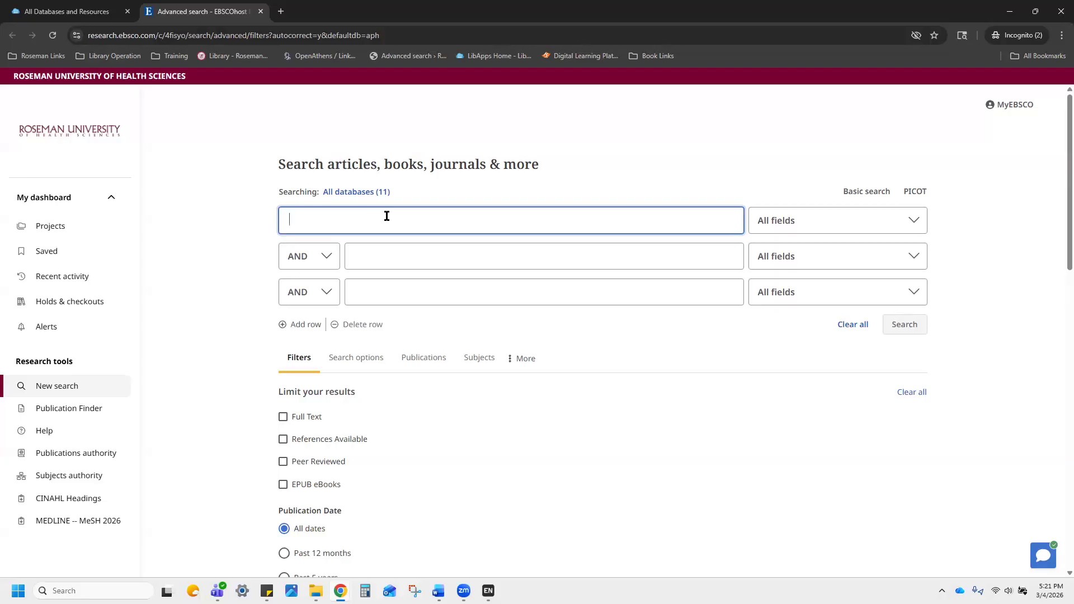
{"action": "type", "text": "orthondics"}
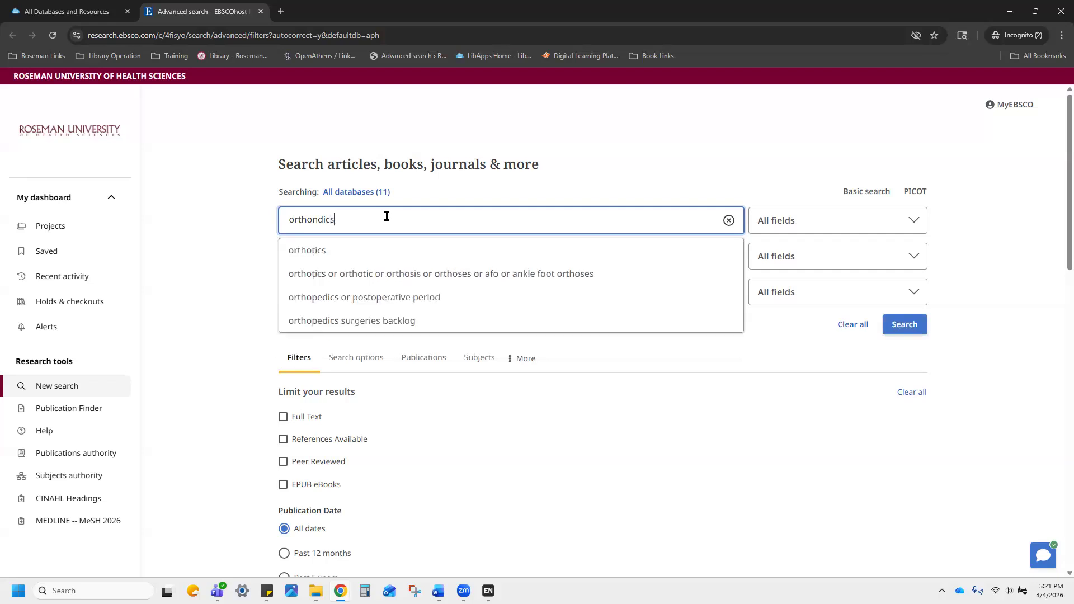
{"action": "left_click", "coordinate": [220, 239]}
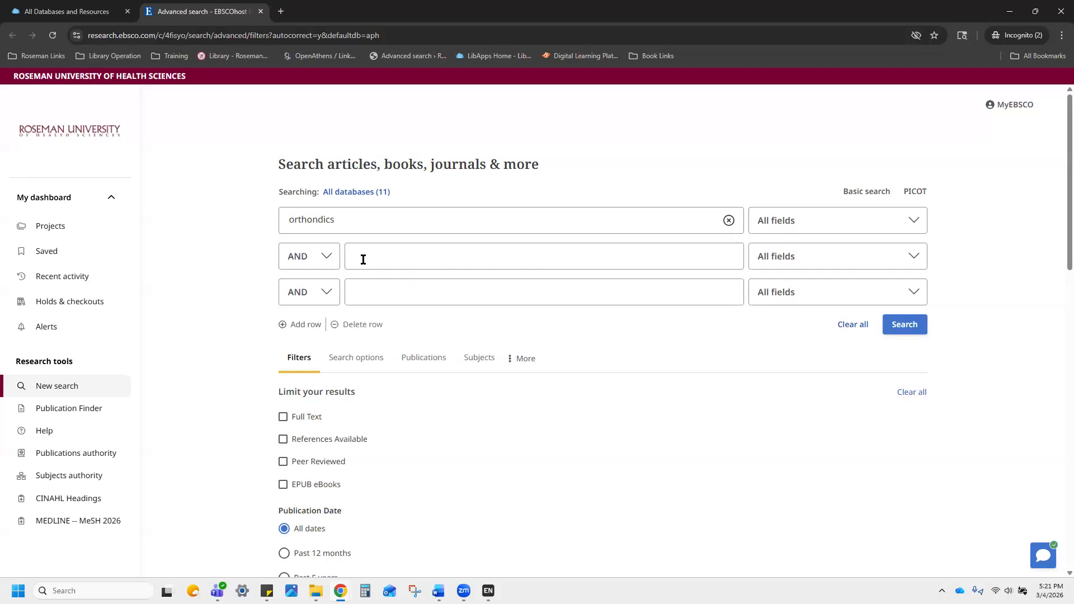
- Add the suggested term "diabetes type 2 or diabetes mellitus type 2 or diabetes 2" with AND as the second term and run the search
{"action": "left_click", "coordinate": [328, 261]}
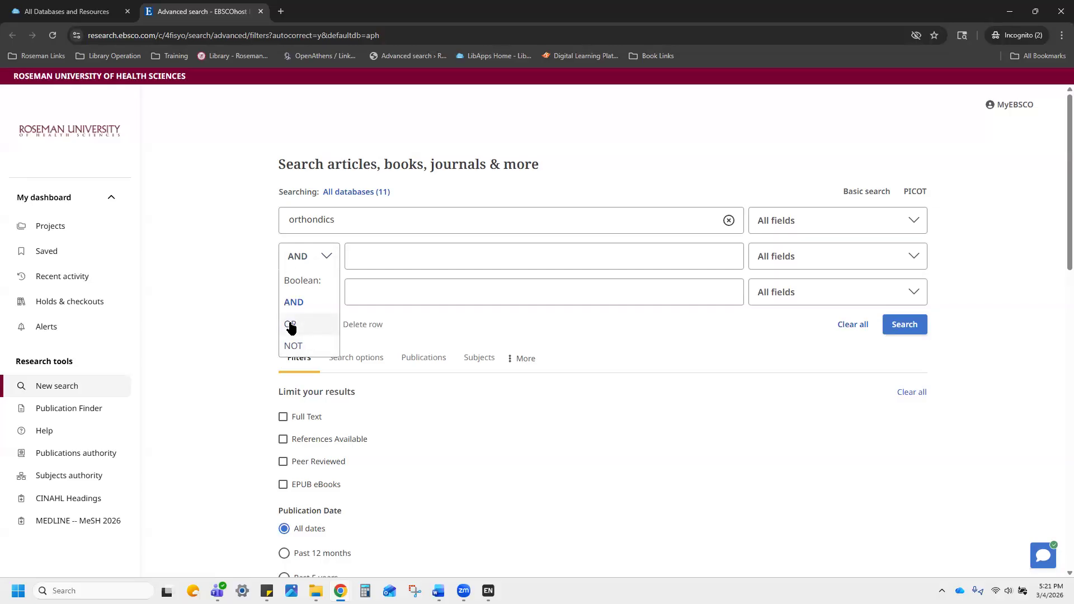
{"action": "key", "text": "Tab"}
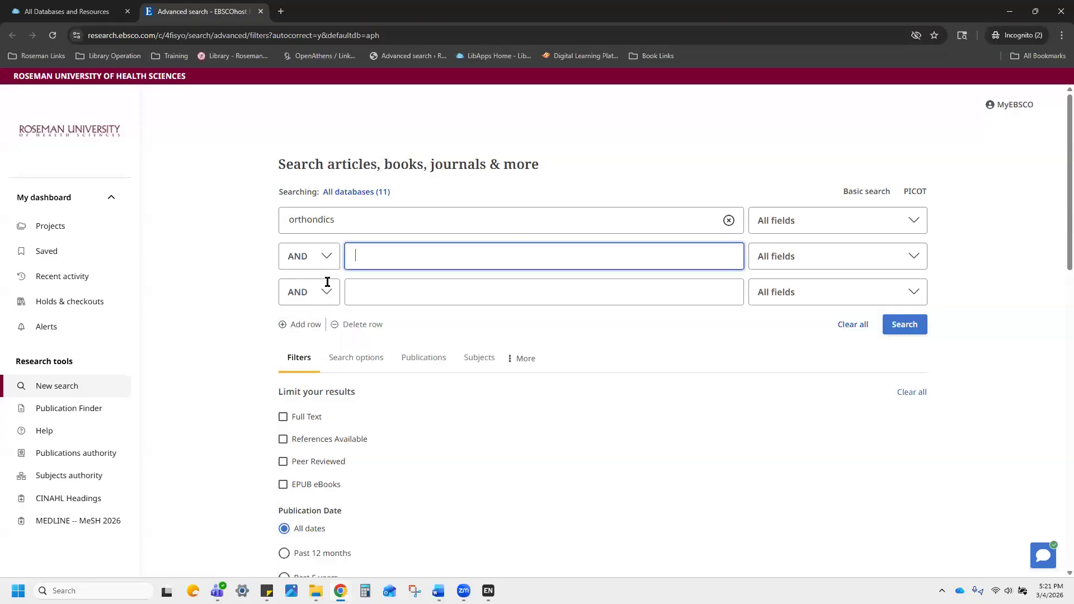
{"action": "type", "text": "diabest"}
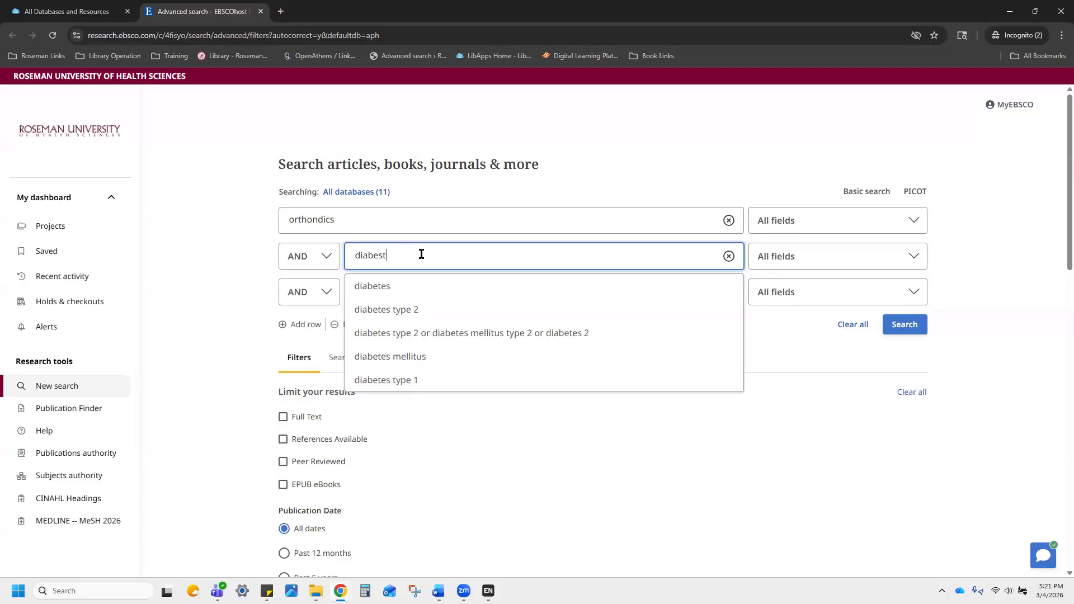
{"action": "key", "text": "BackSpace"}
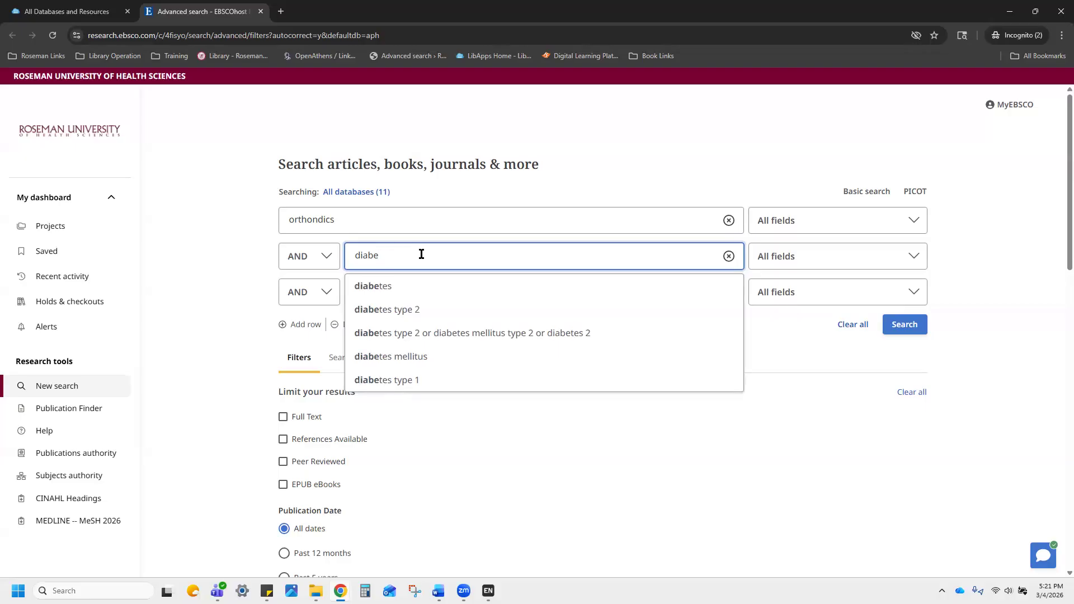
{"action": "left_click", "coordinate": [424, 339]}
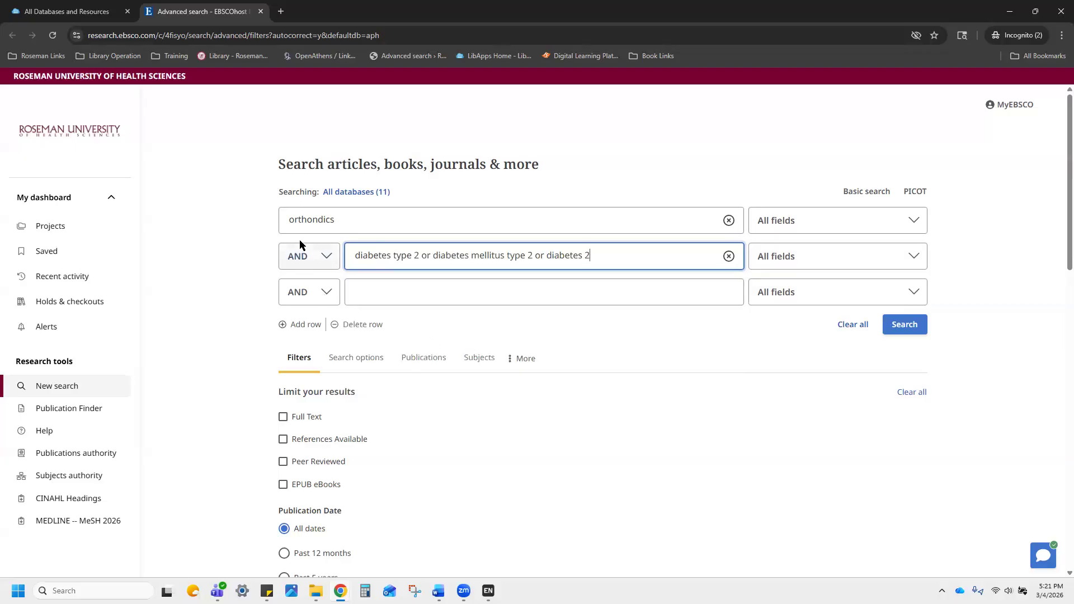
{"action": "left_click", "coordinate": [322, 259]}
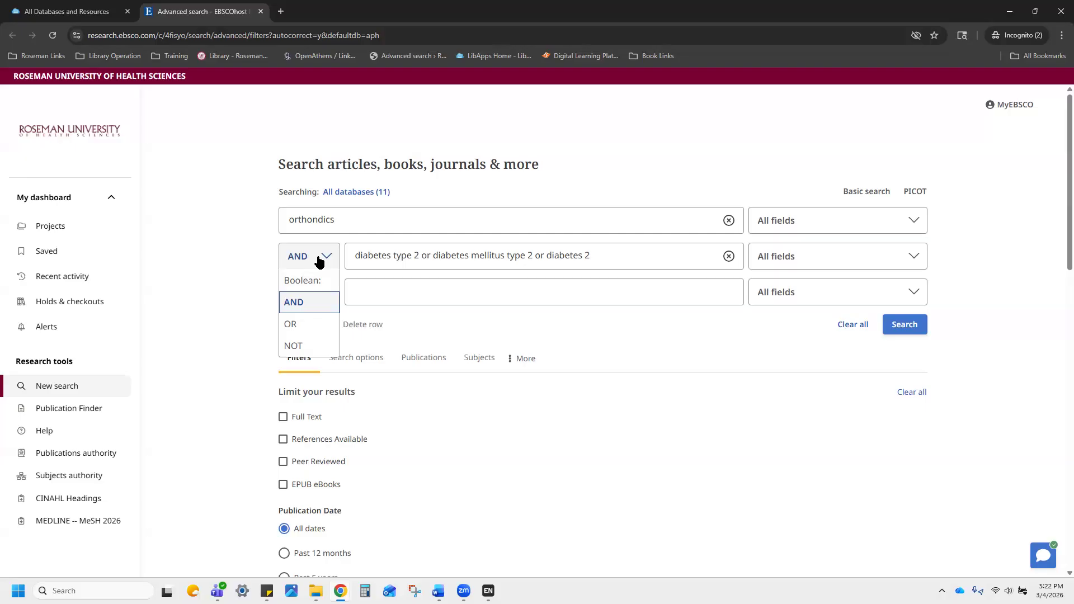
{"action": "left_click", "coordinate": [757, 123]}
{"action": "left_click", "coordinate": [915, 331]}
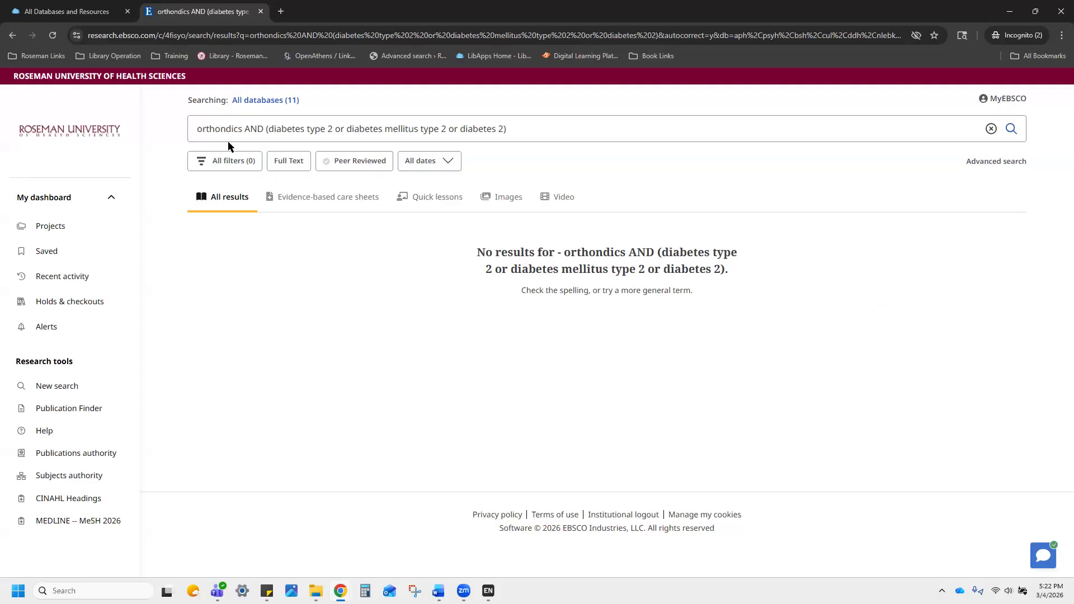
- Return to the advanced search form, correct the first term to "orthotics", and run the search again
{"action": "left_click", "coordinate": [13, 35]}
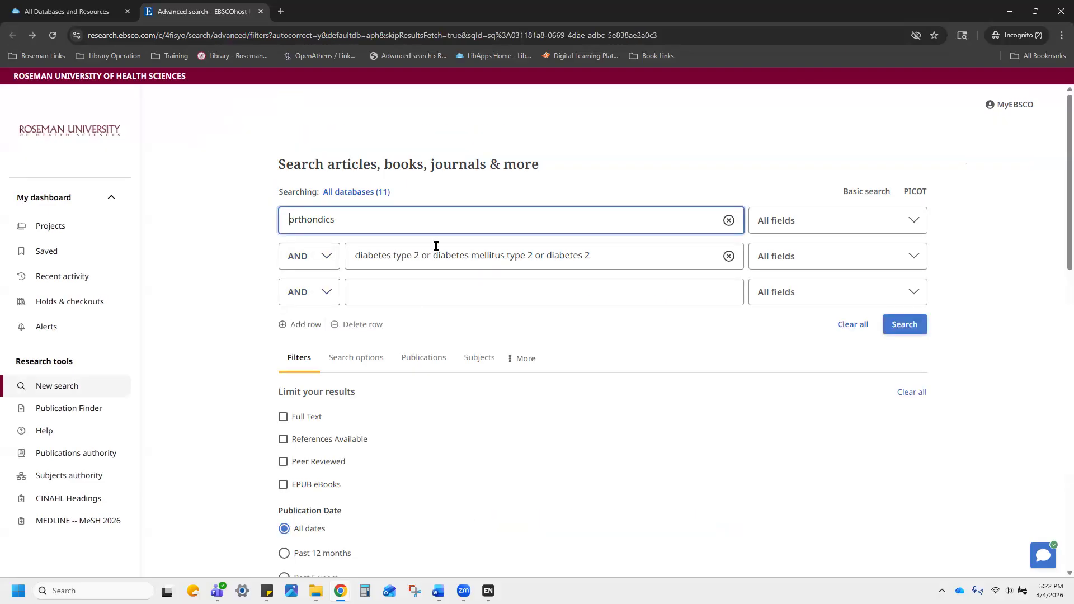
{"action": "left_click", "coordinate": [375, 221]}
{"action": "left_click", "coordinate": [367, 253]}
{"action": "left_click", "coordinate": [907, 329]}
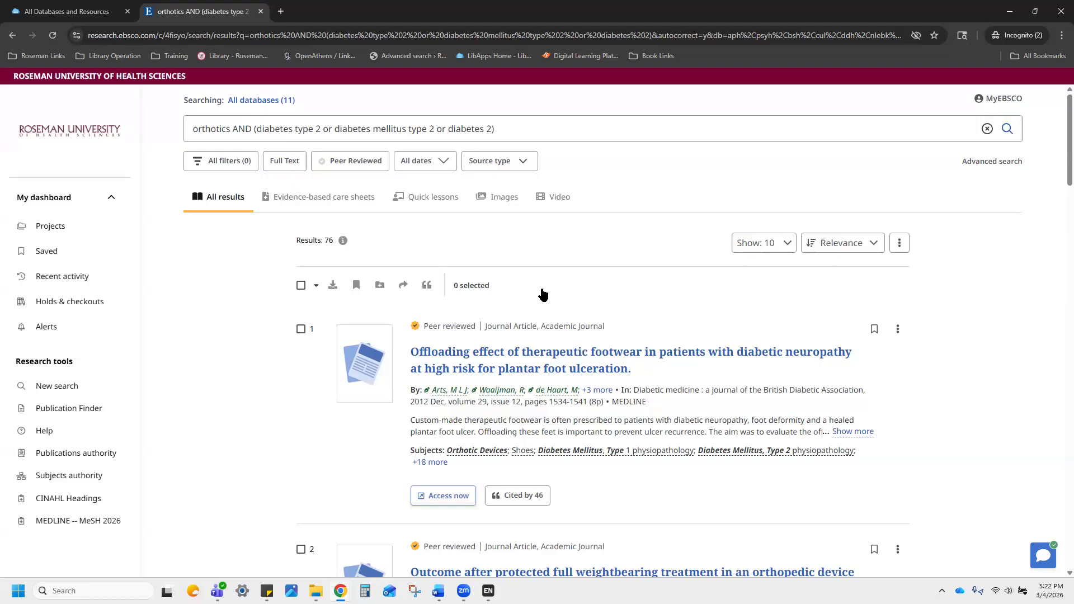
- Open the first result, on the offloading effect of therapeutic footwear, in a new tab and switch to it
{"action": "scroll", "coordinate": [545, 308], "scroll_direction": "down", "scroll_amount": 1}
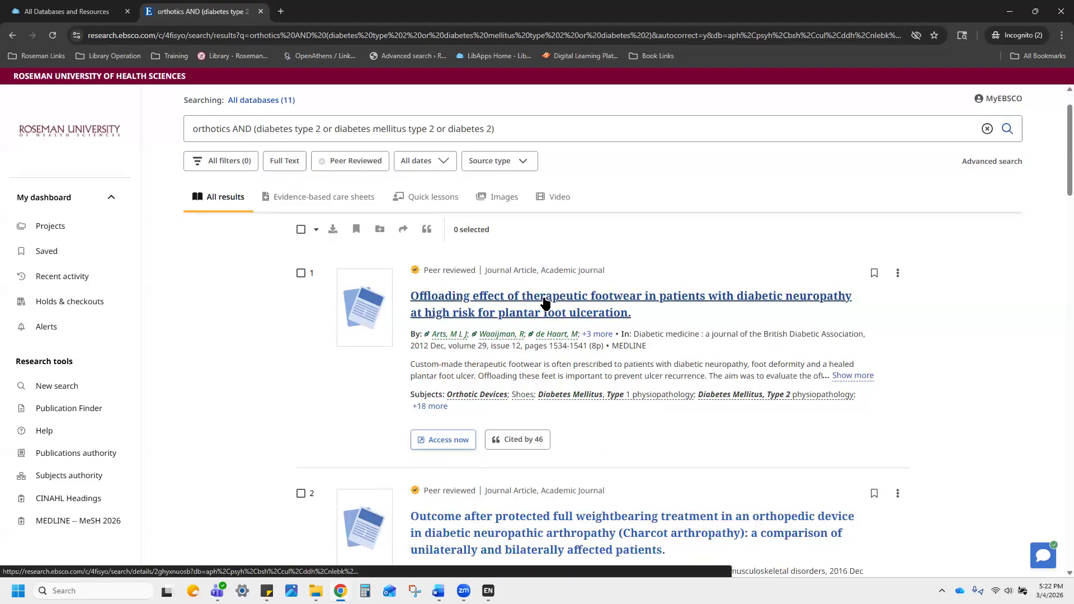
{"action": "scroll", "coordinate": [546, 302], "scroll_direction": "up", "scroll_amount": 1}
{"action": "right_click", "coordinate": [499, 365]}
{"action": "left_click", "coordinate": [533, 376]}
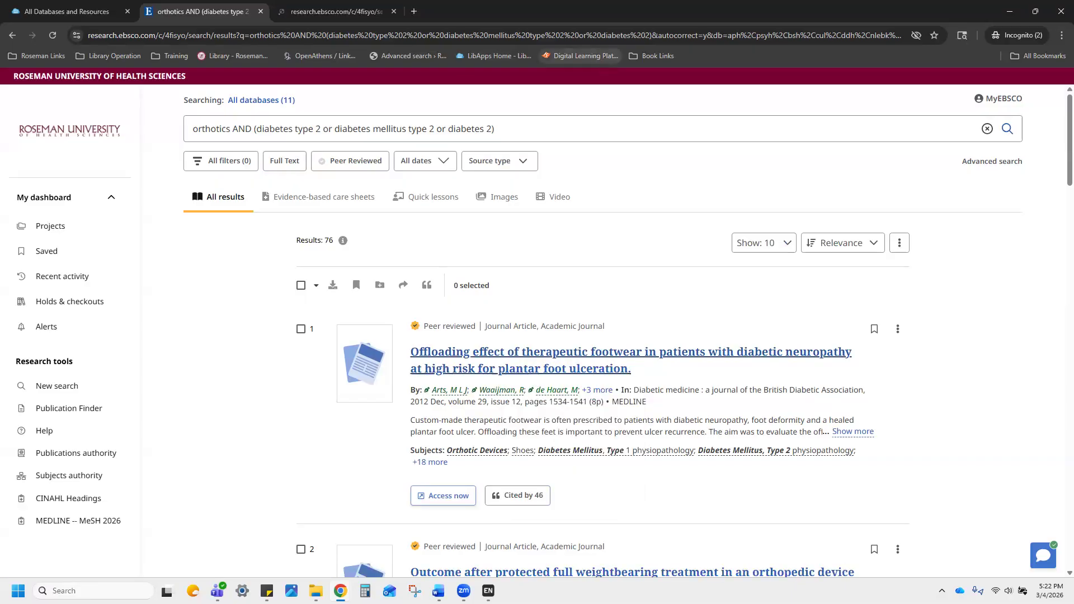
{"action": "left_click", "coordinate": [336, 9]}
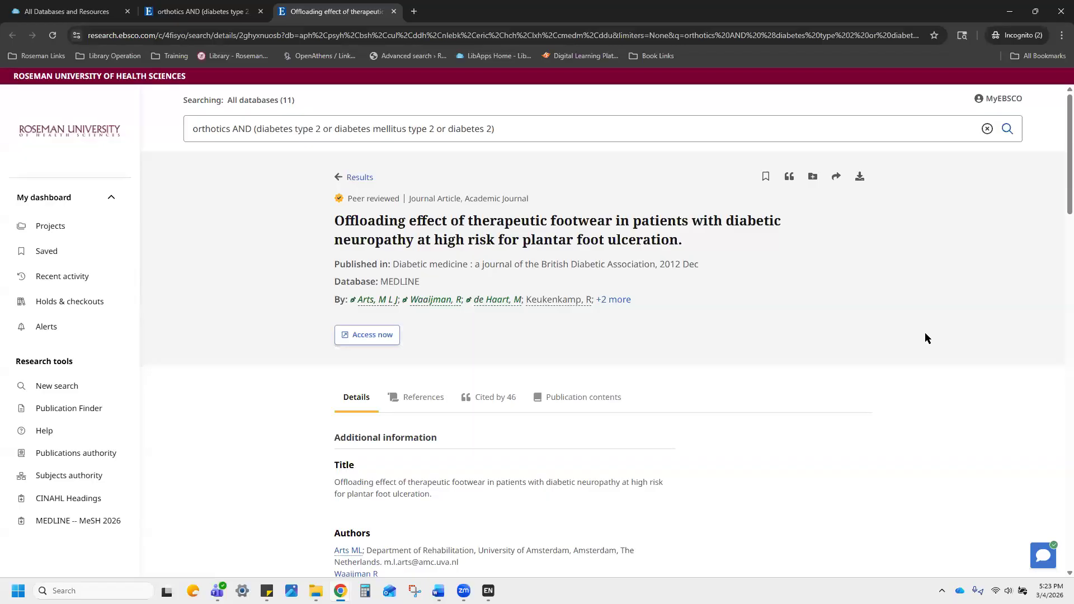
- Export the article's citation in RIS format, save it as 2ghyxnuosb in the Downloads folder, and close the Cite dialog
{"action": "left_click", "coordinate": [790, 178]}
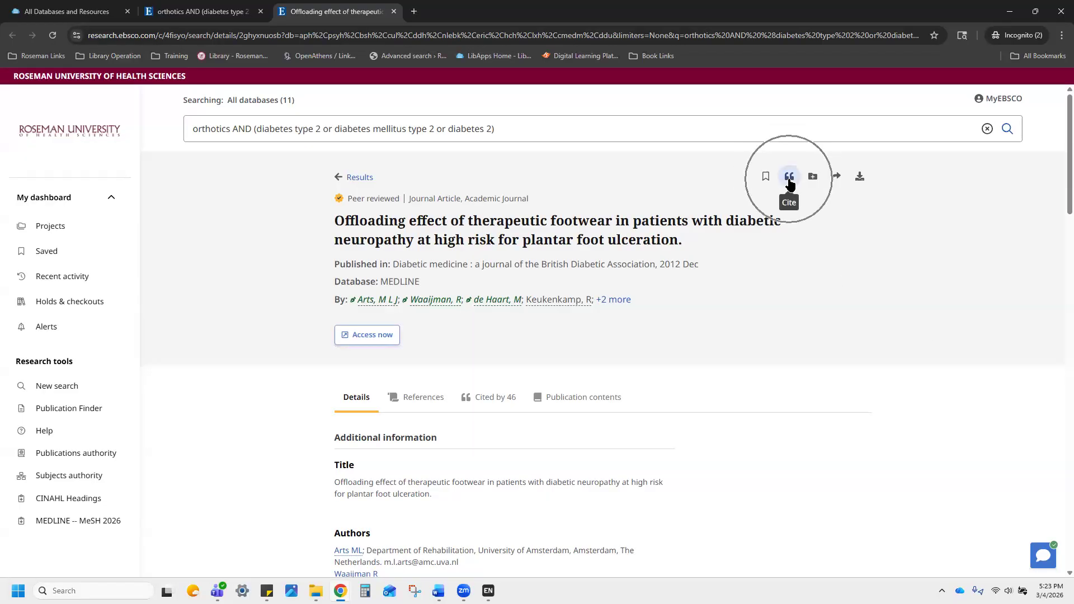
{"action": "left_click", "coordinate": [789, 180]}
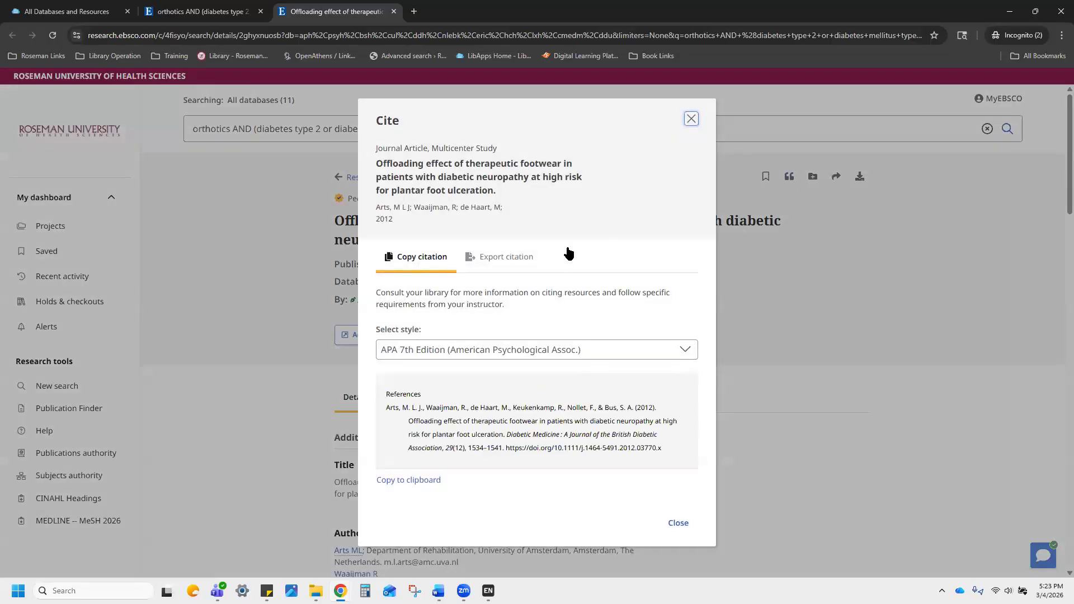
{"action": "left_click", "coordinate": [514, 261]}
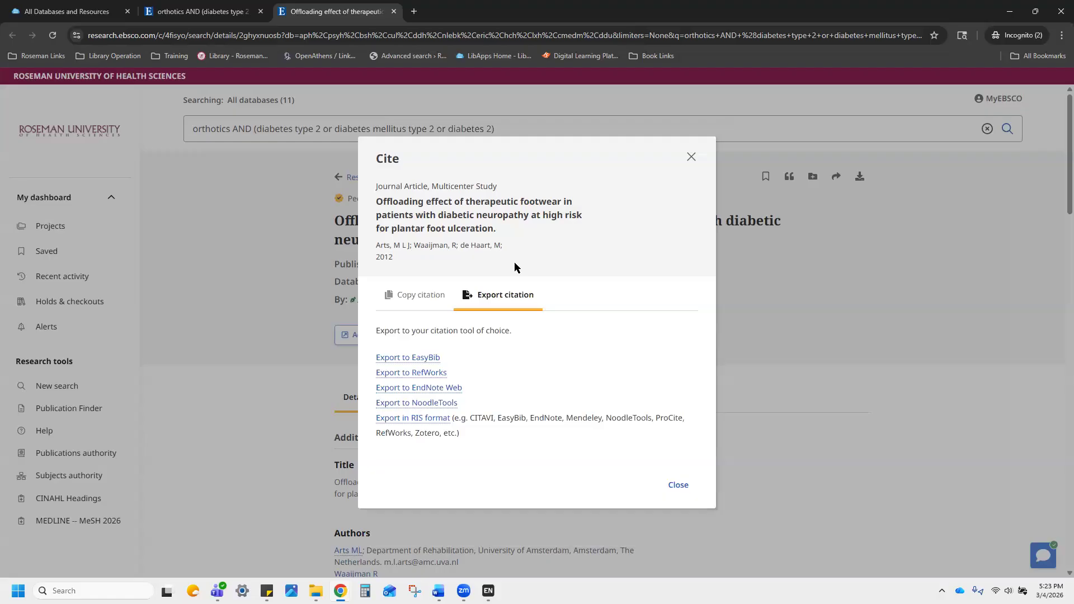
{"action": "left_click", "coordinate": [434, 419]}
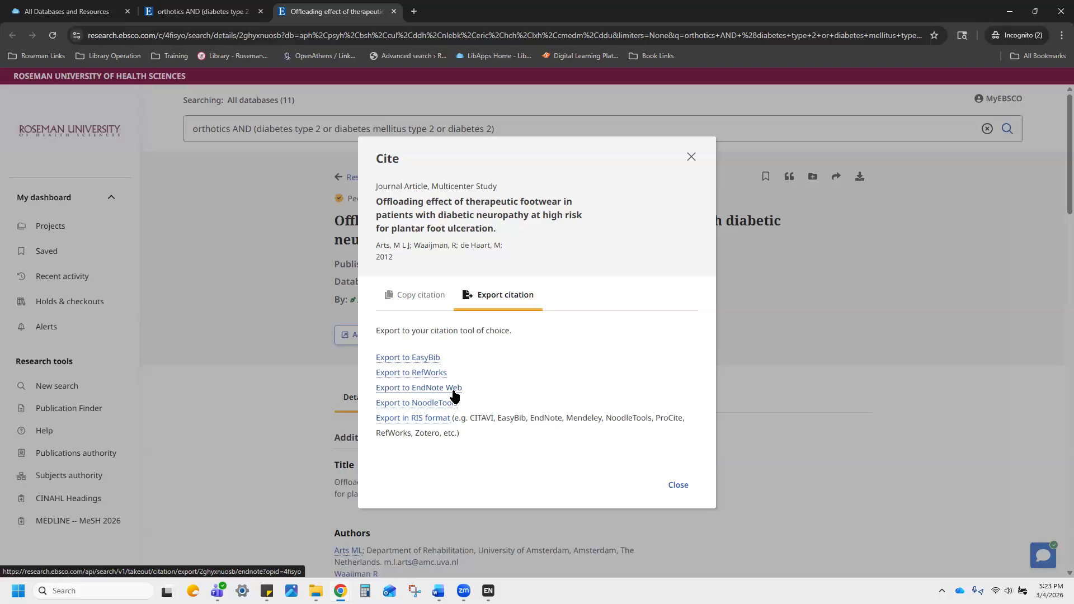
{"action": "left_click", "coordinate": [416, 418]}
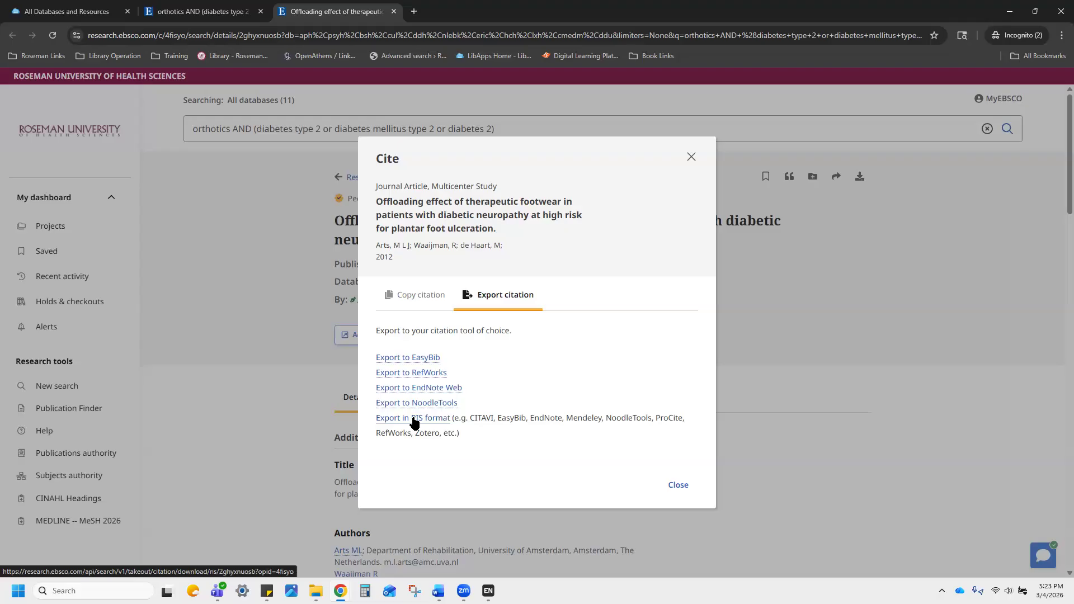
{"action": "left_click", "coordinate": [414, 421]}
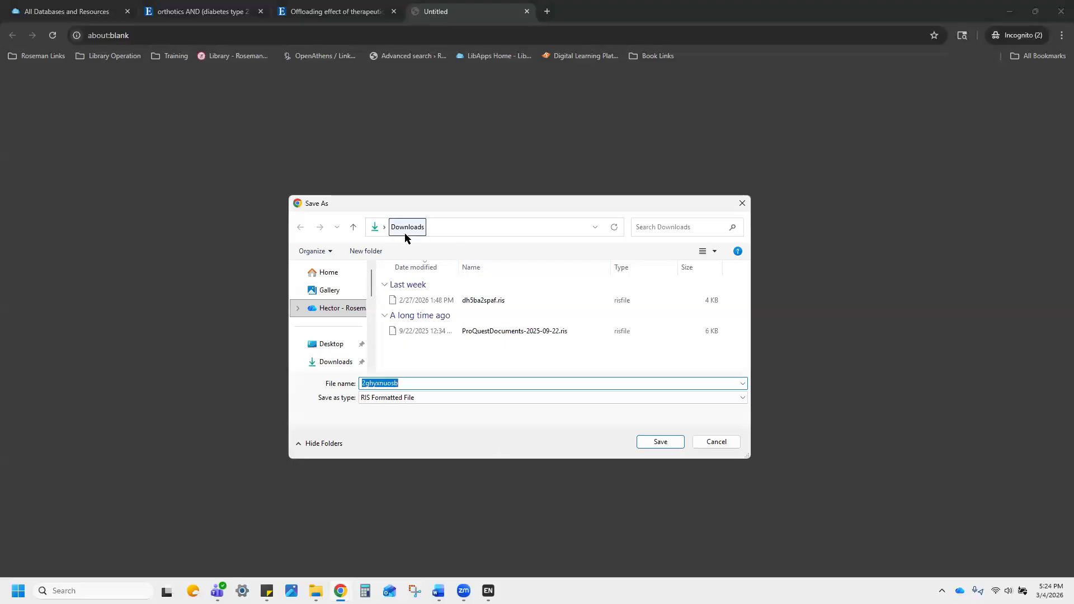
{"action": "left_click", "coordinate": [405, 234]}
{"action": "left_click", "coordinate": [669, 445]}
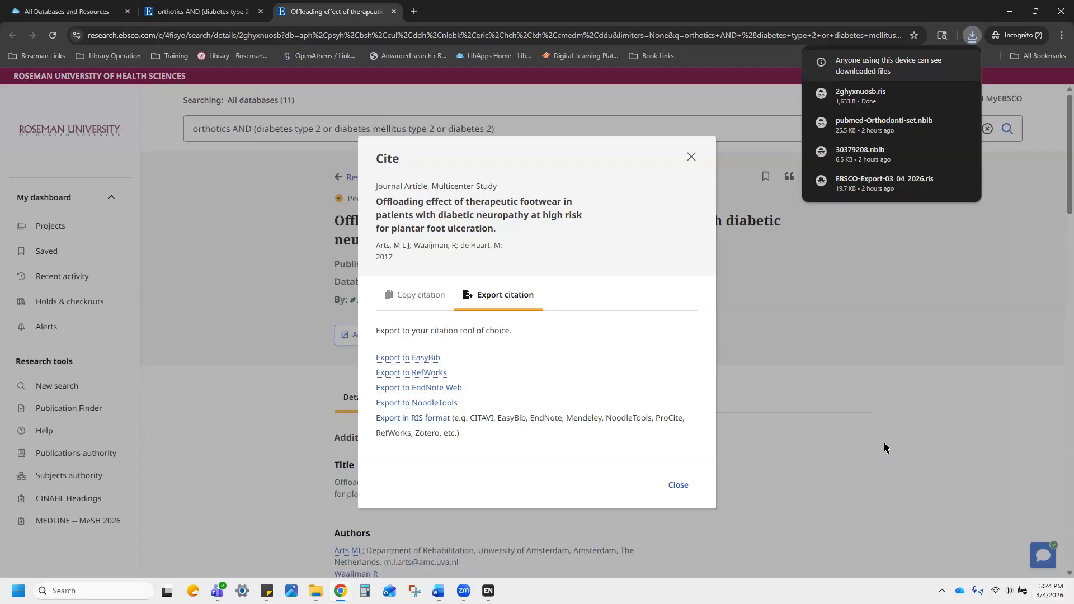
{"action": "left_click", "coordinate": [789, 434]}
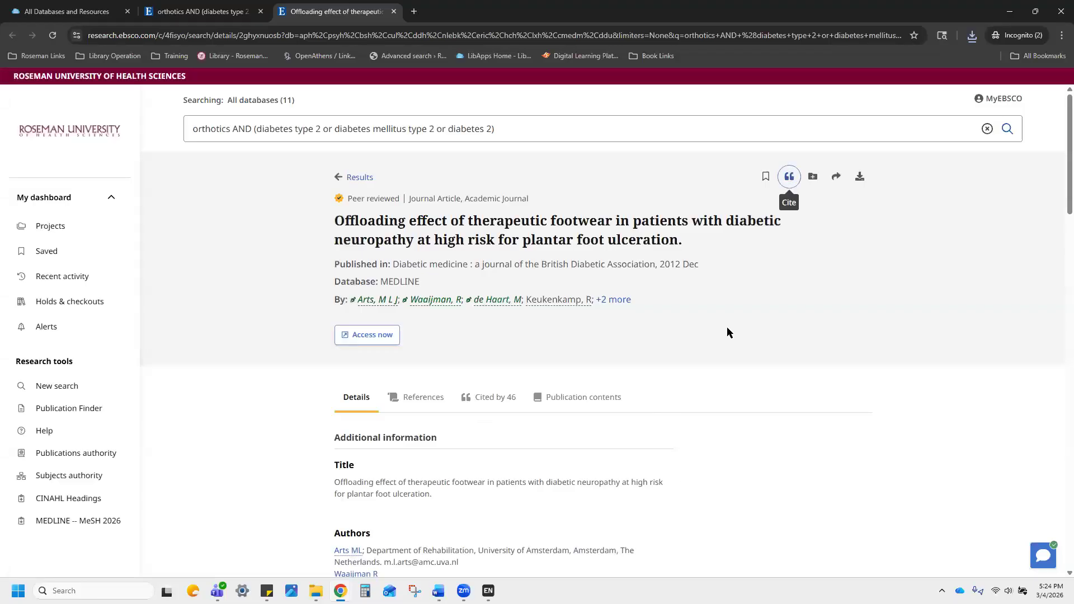
- Switch to the Presentation 1 library in EndNote 2025 and maximize its window
{"action": "mouse_move", "coordinate": [488, 591]}
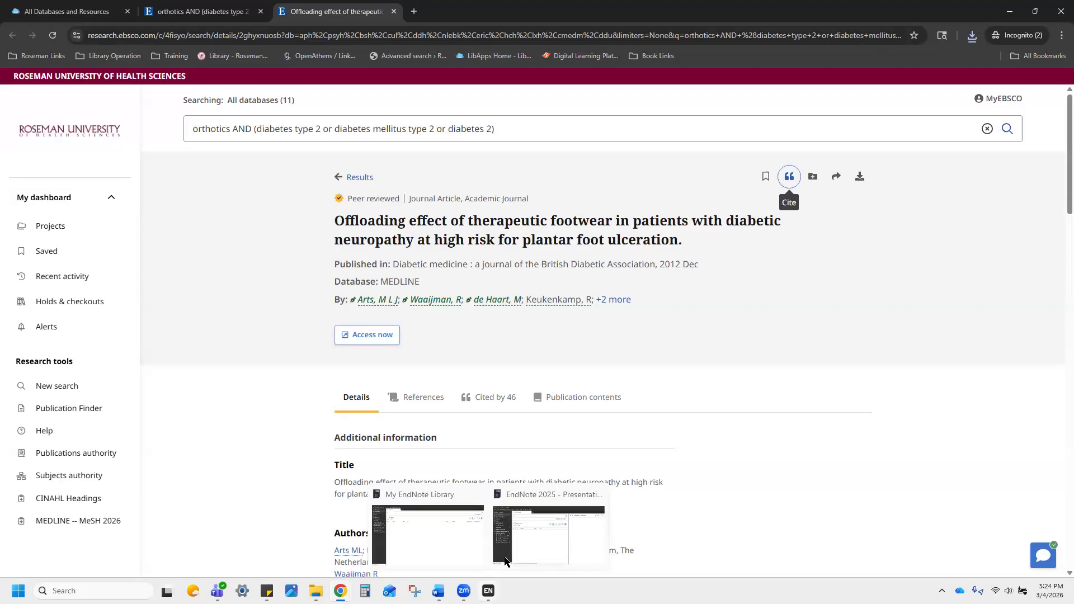
{"action": "left_click", "coordinate": [547, 533]}
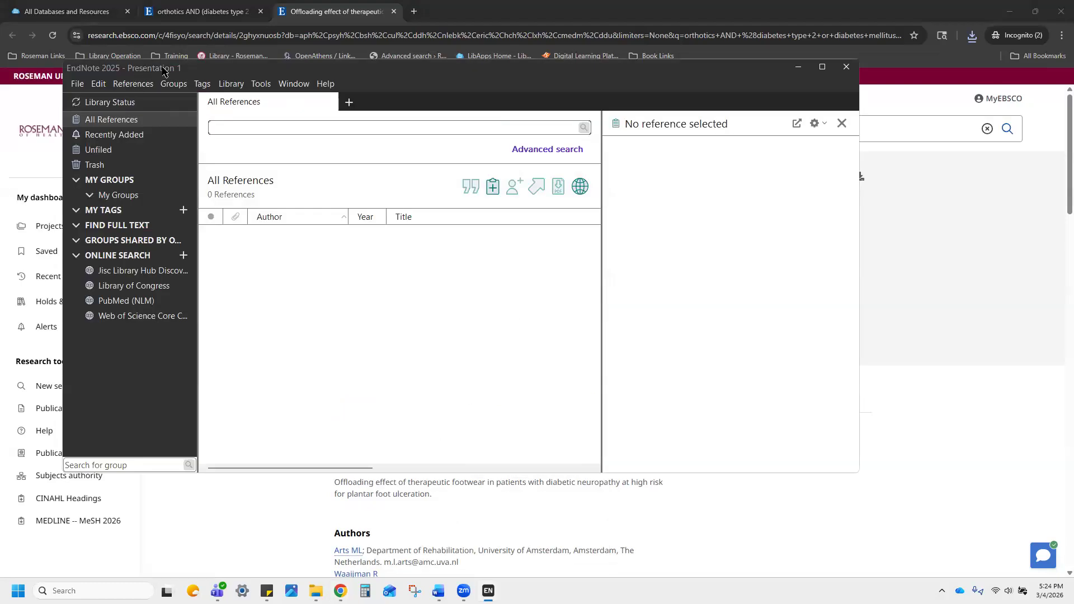
{"action": "left_click", "coordinate": [820, 68]}
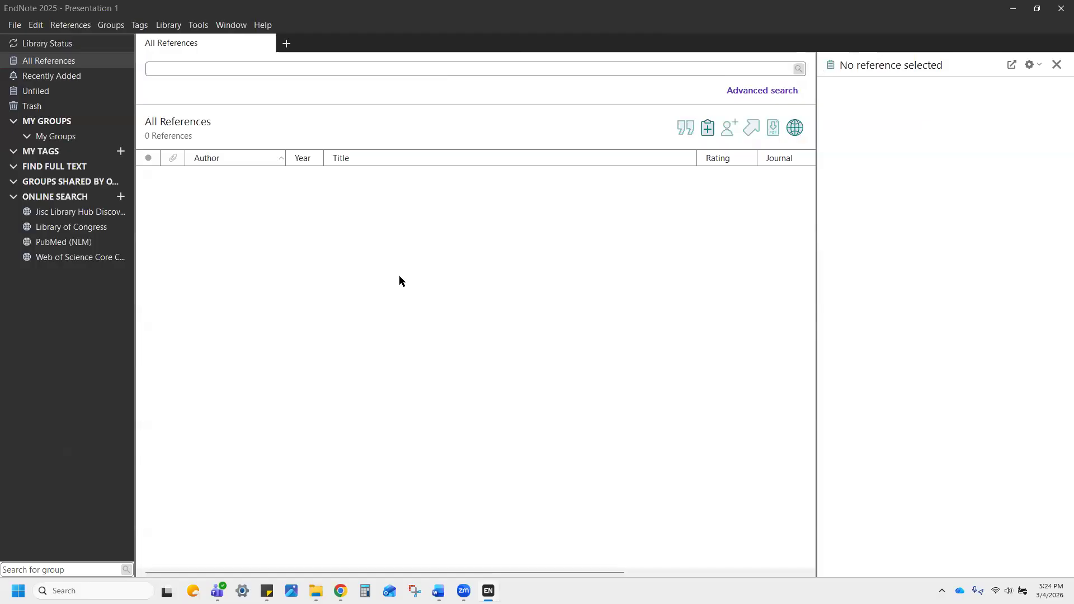
- Import 2ghyxnuosb.ris from the Downloads folder into the library using the Reference Manager (RIS) import option
{"action": "left_click", "coordinate": [23, 27]}
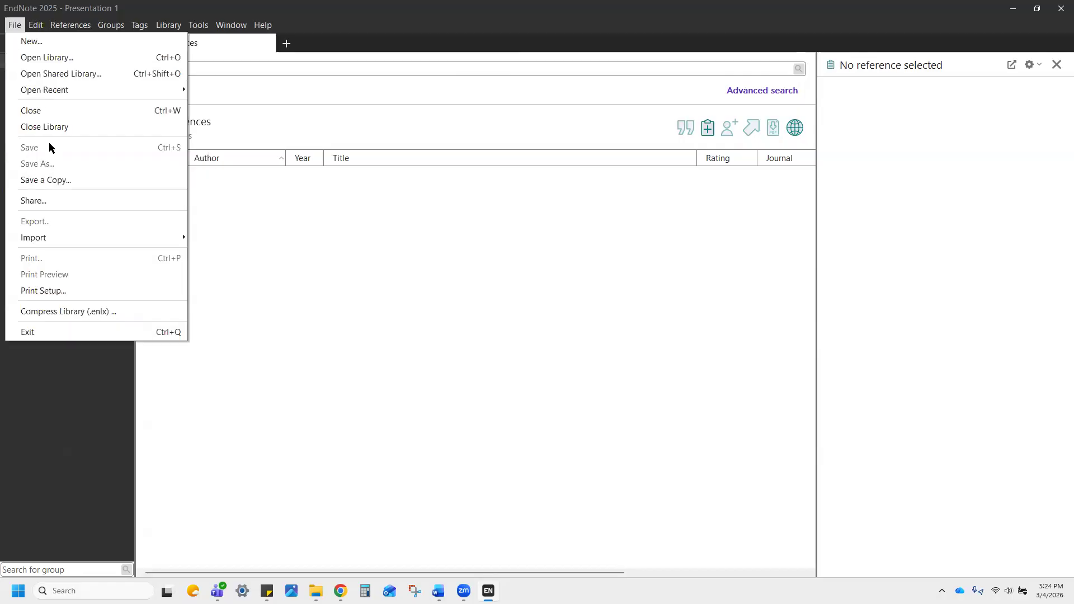
{"action": "mouse_move", "coordinate": [153, 238]}
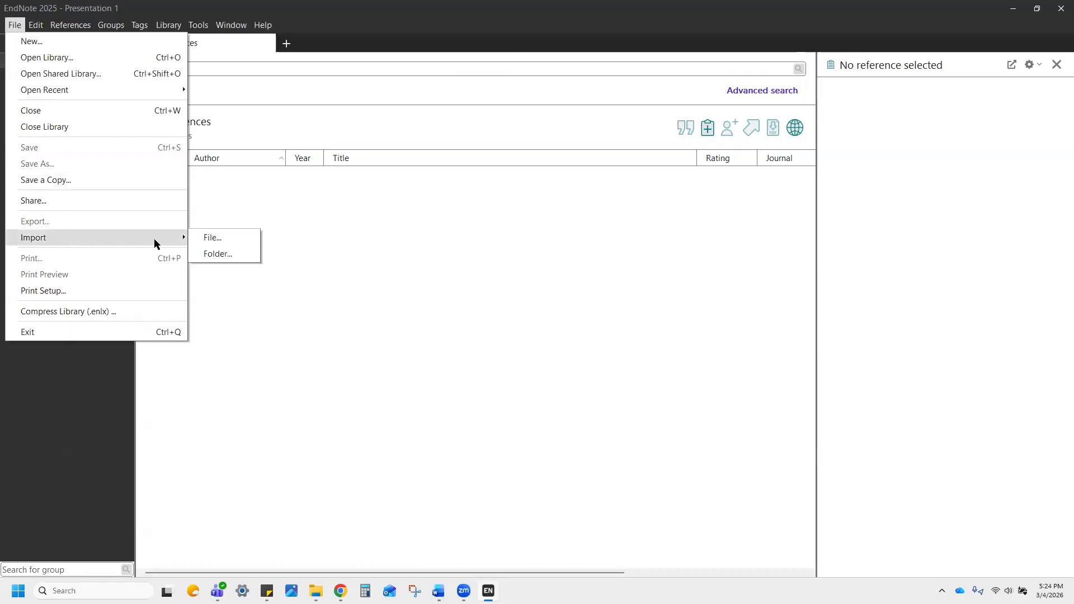
{"action": "left_click", "coordinate": [210, 239]}
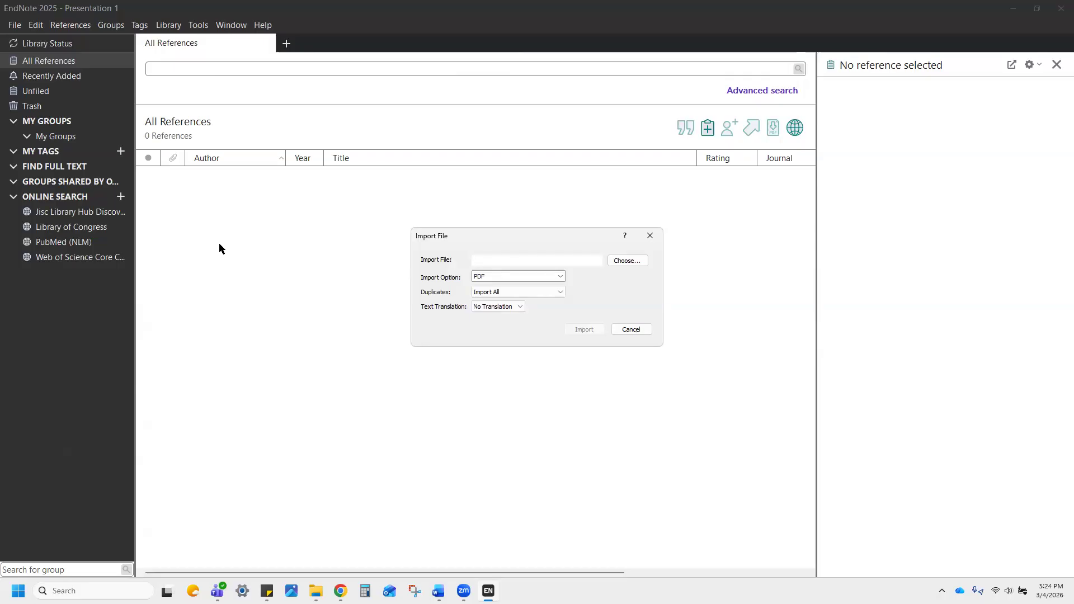
{"action": "left_click", "coordinate": [540, 277]}
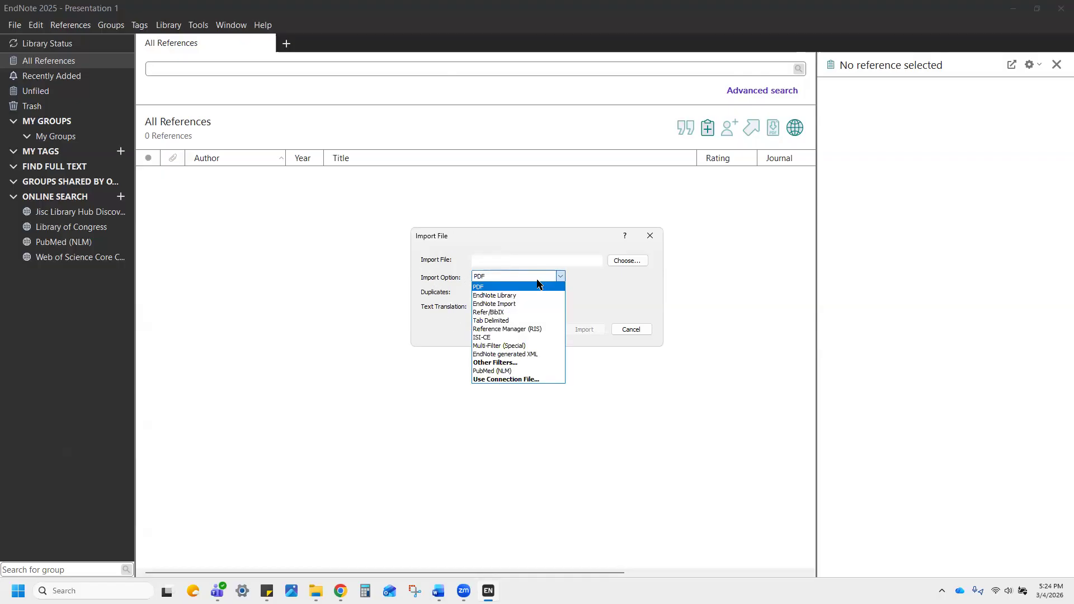
{"action": "left_click", "coordinate": [522, 329]}
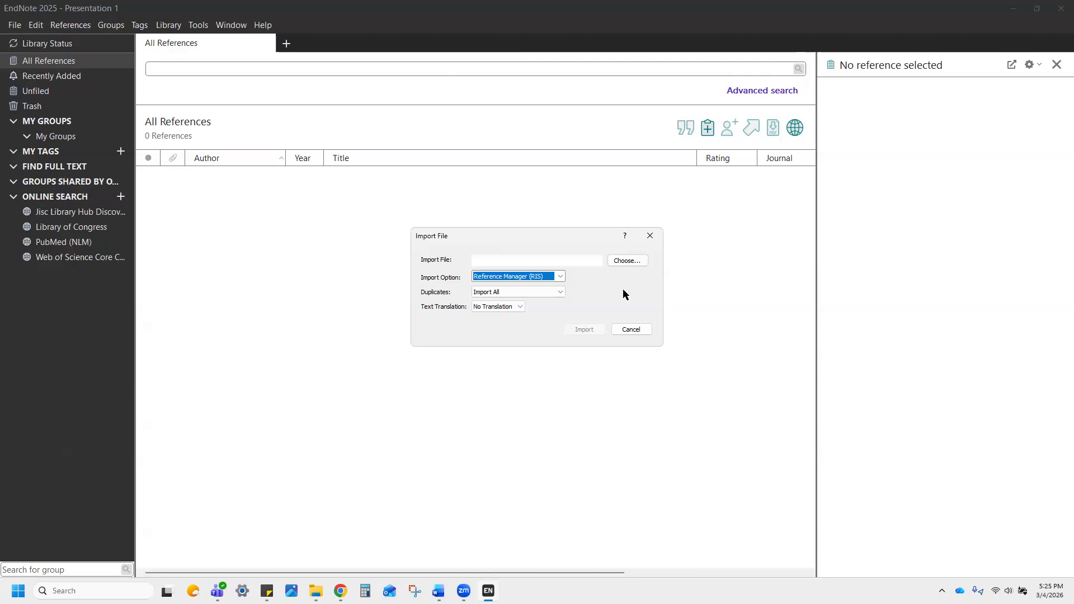
{"action": "left_click", "coordinate": [636, 263]}
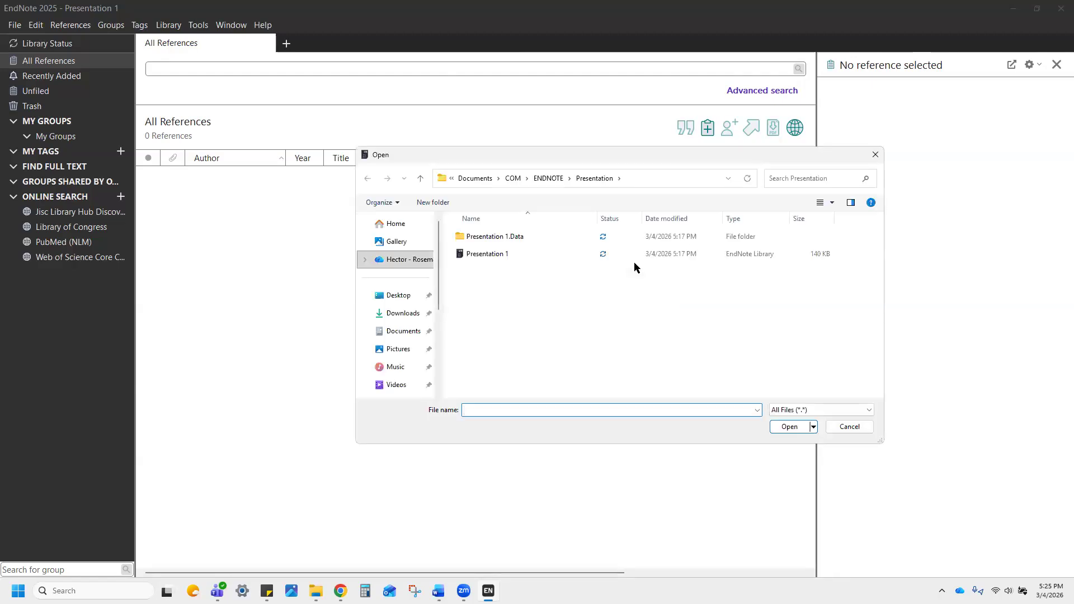
{"action": "left_click", "coordinate": [396, 322]}
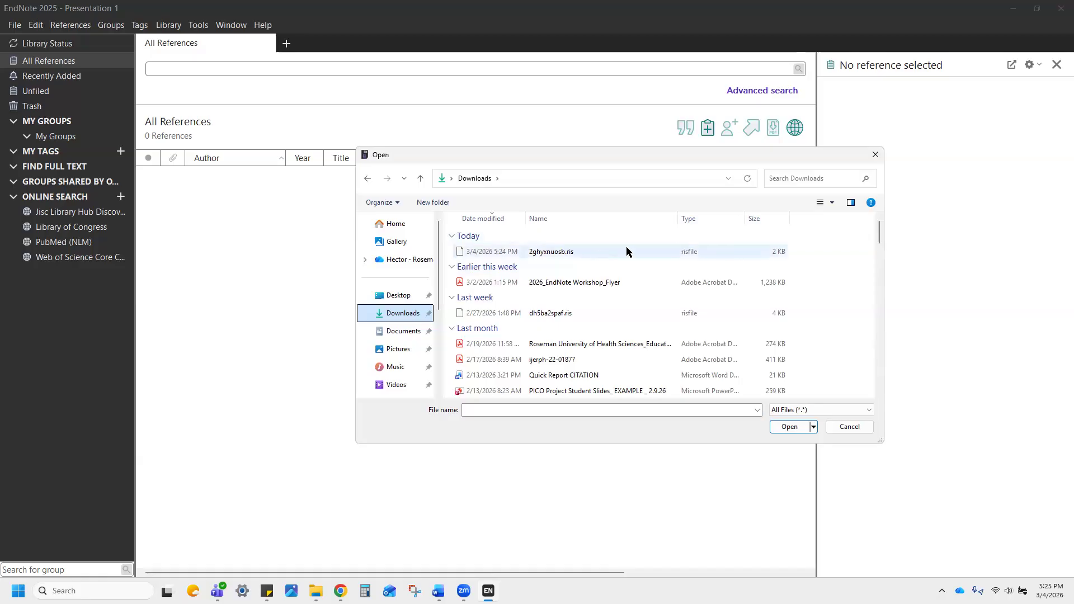
{"action": "left_click", "coordinate": [501, 258]}
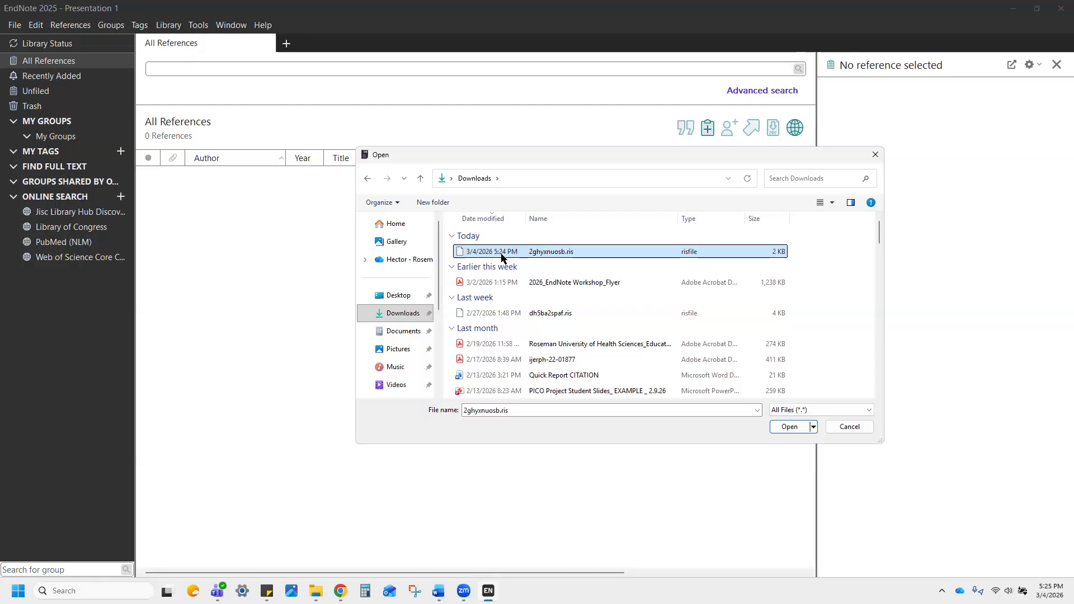
{"action": "left_click", "coordinate": [787, 428]}
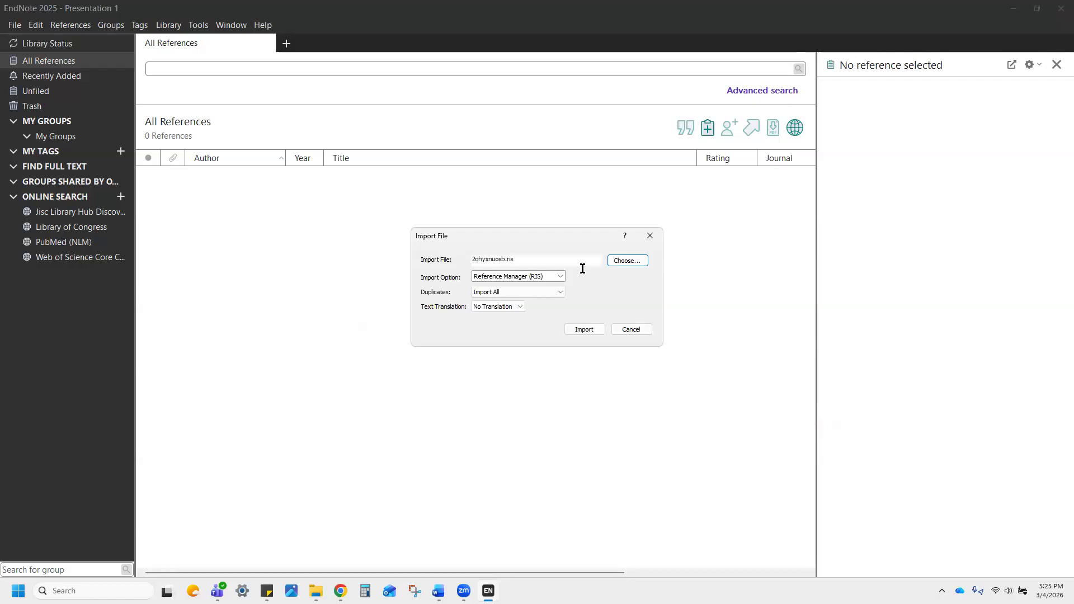
{"action": "left_click", "coordinate": [582, 330]}
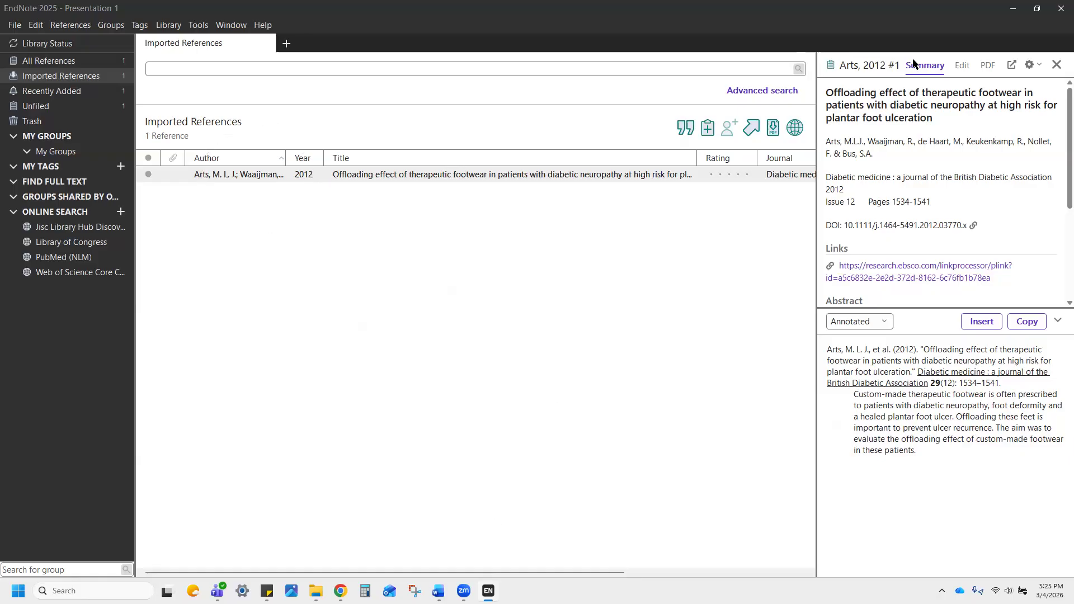
- Close the reference details pane and display all references in the library
{"action": "left_click", "coordinate": [1057, 65]}
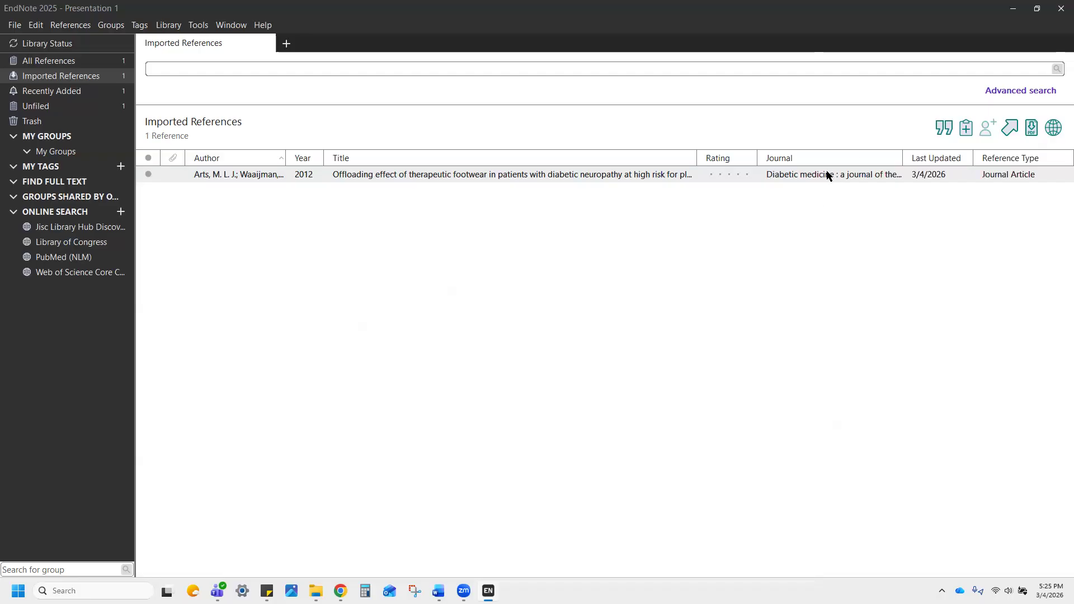
{"action": "left_click", "coordinate": [992, 180]}
{"action": "left_click", "coordinate": [75, 82]}
{"action": "left_click", "coordinate": [48, 61]}
{"action": "left_click", "coordinate": [344, 285]}
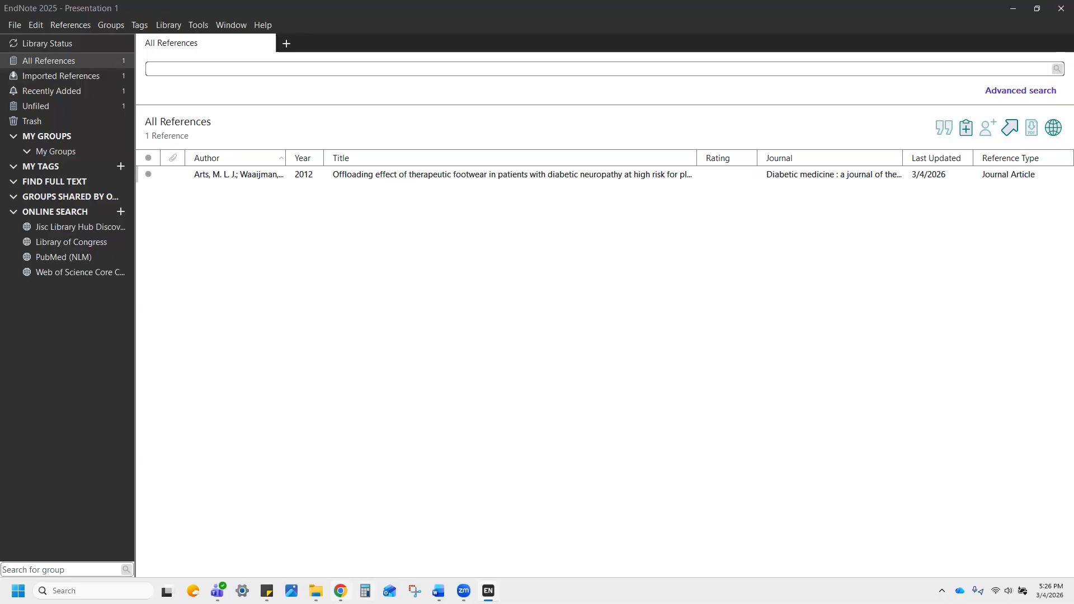
- Switch to the Chrome window with the therapeutic footwear article and close its tab to get back to the search results
{"action": "mouse_move", "coordinate": [341, 591]}
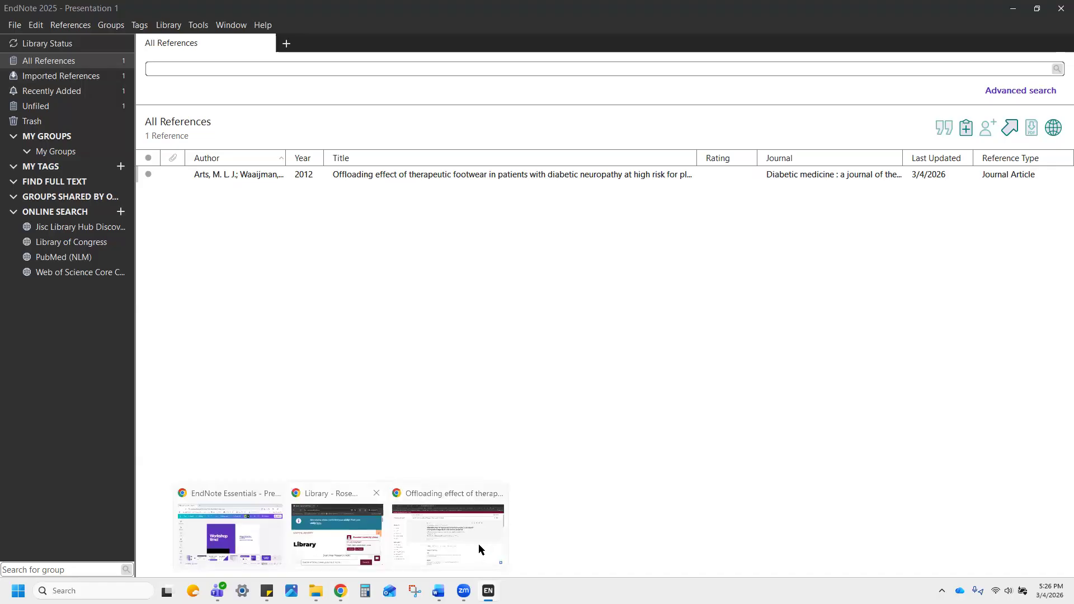
{"action": "left_click", "coordinate": [459, 534]}
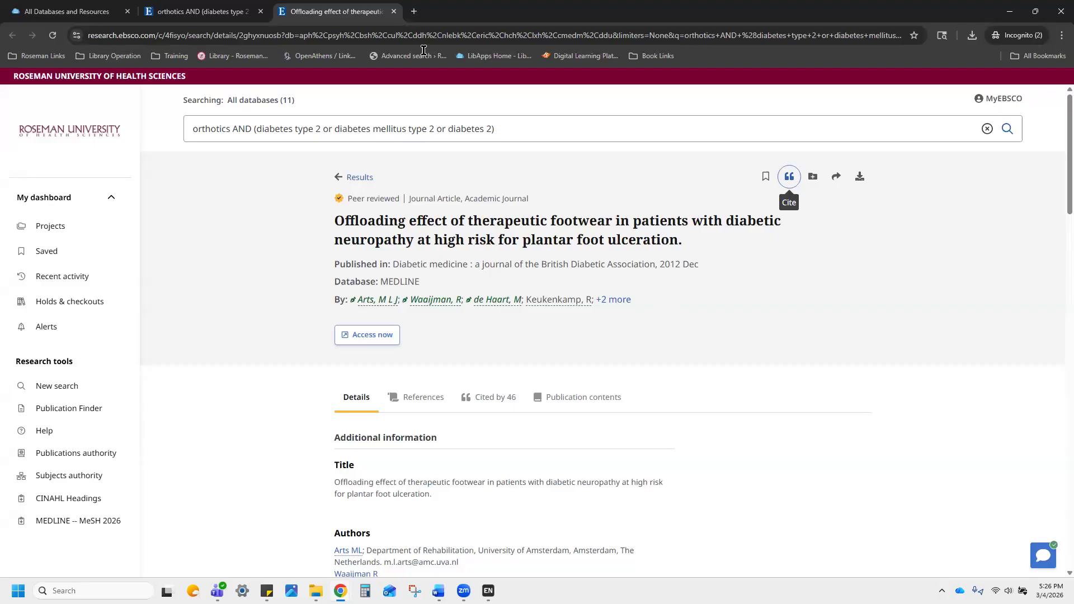
{"action": "left_click", "coordinate": [394, 12]}
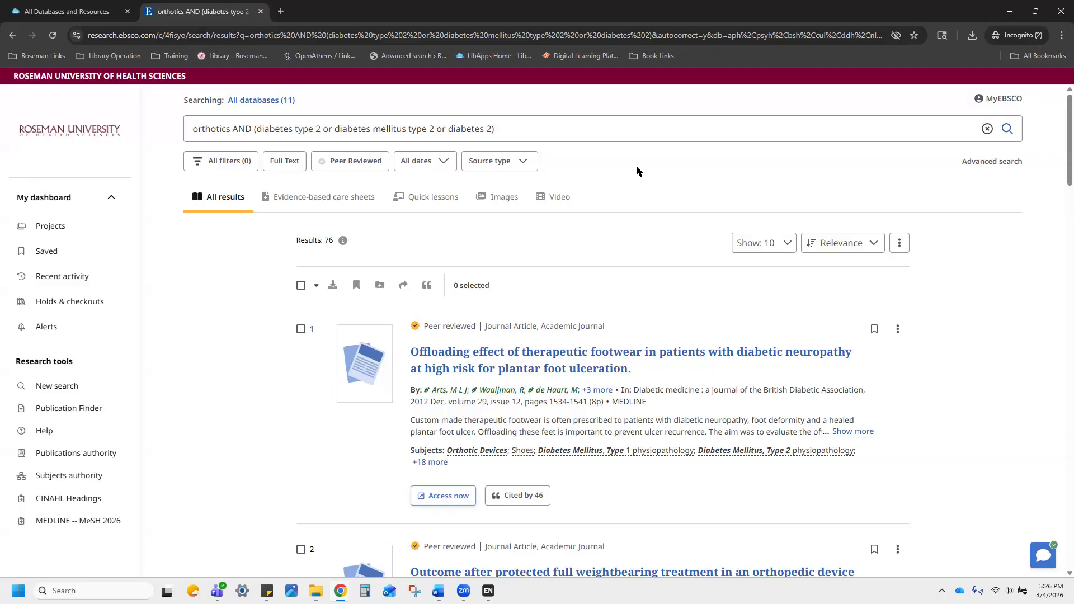
- Demonstrate opening the first result in the same tab and in a new tab, returning to the search results each time
{"action": "left_click", "coordinate": [555, 353]}
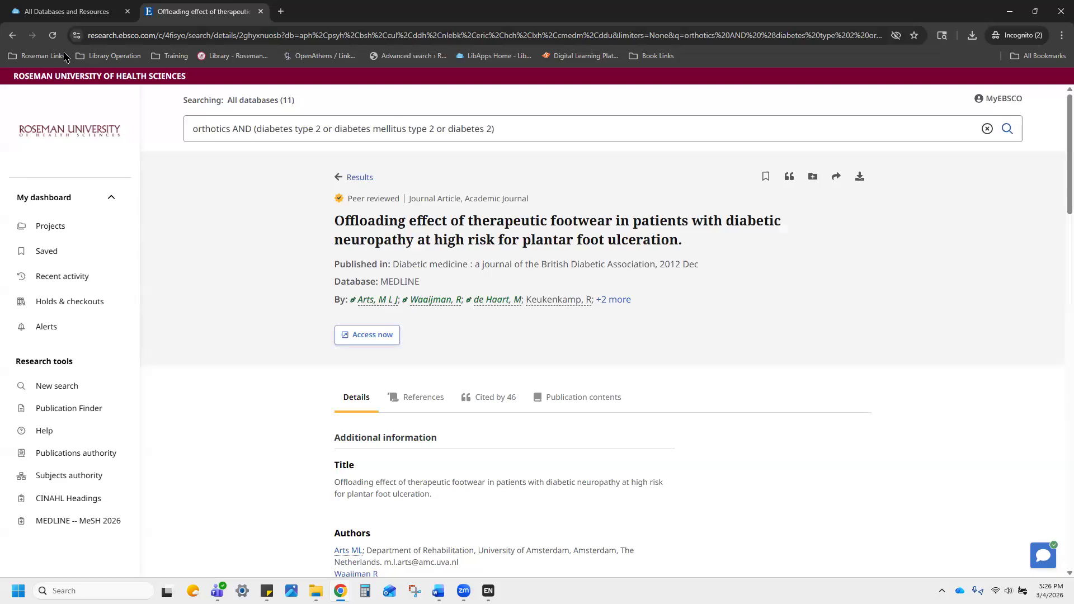
{"action": "left_click", "coordinate": [12, 36]}
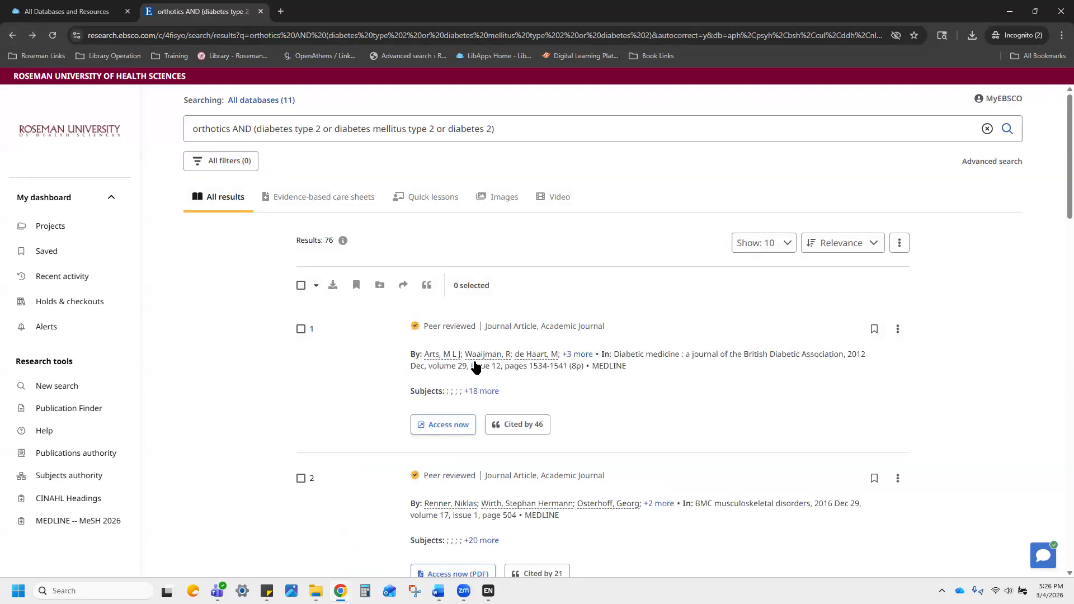
{"action": "right_click", "coordinate": [476, 358]}
{"action": "left_click", "coordinate": [512, 370]}
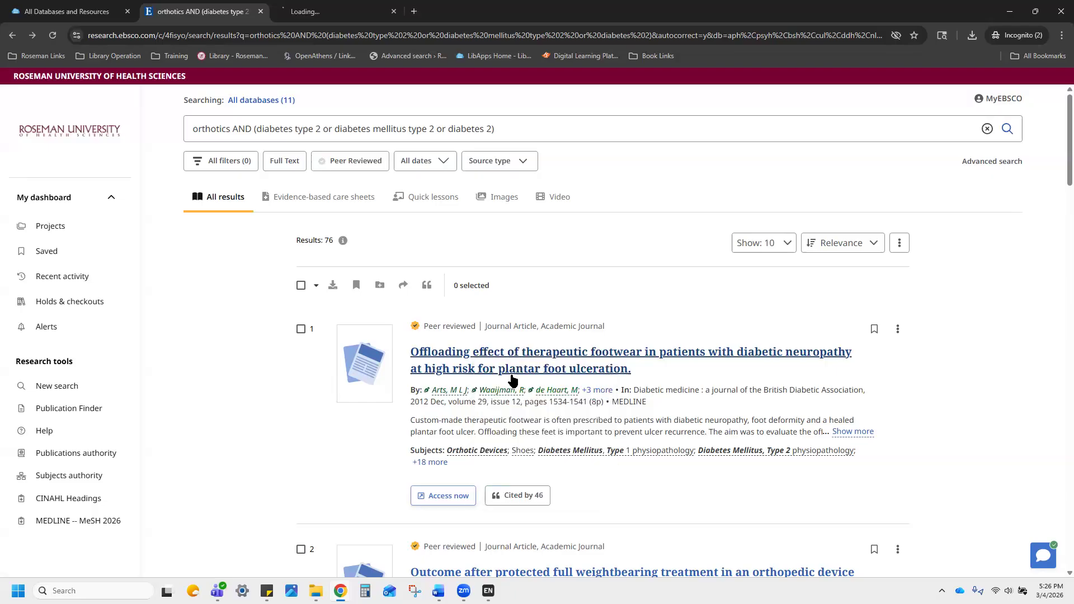
{"action": "left_click", "coordinate": [325, 6]}
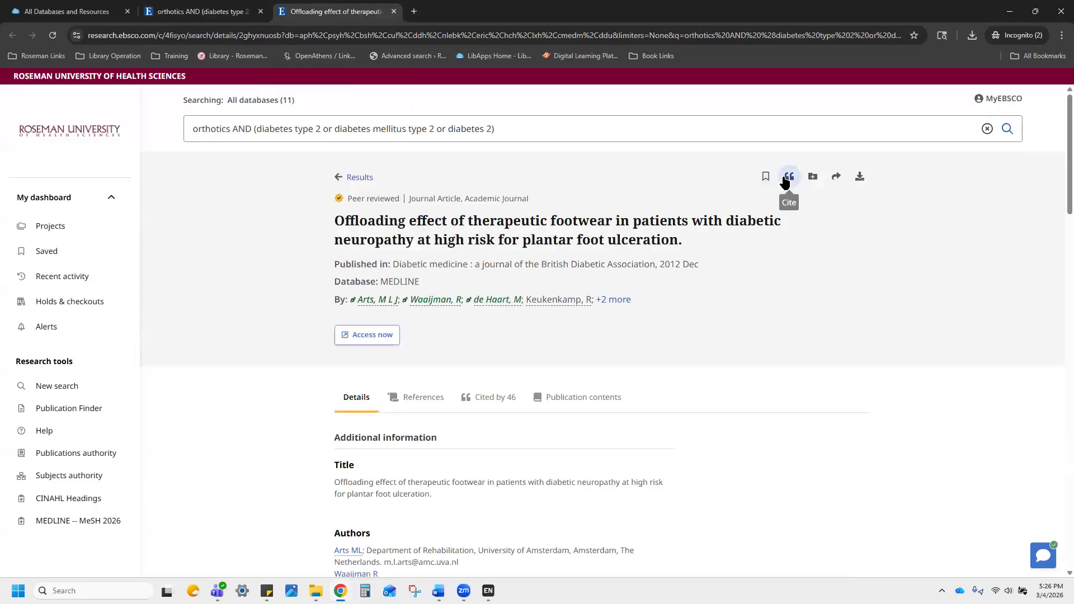
{"action": "left_click", "coordinate": [394, 11]}
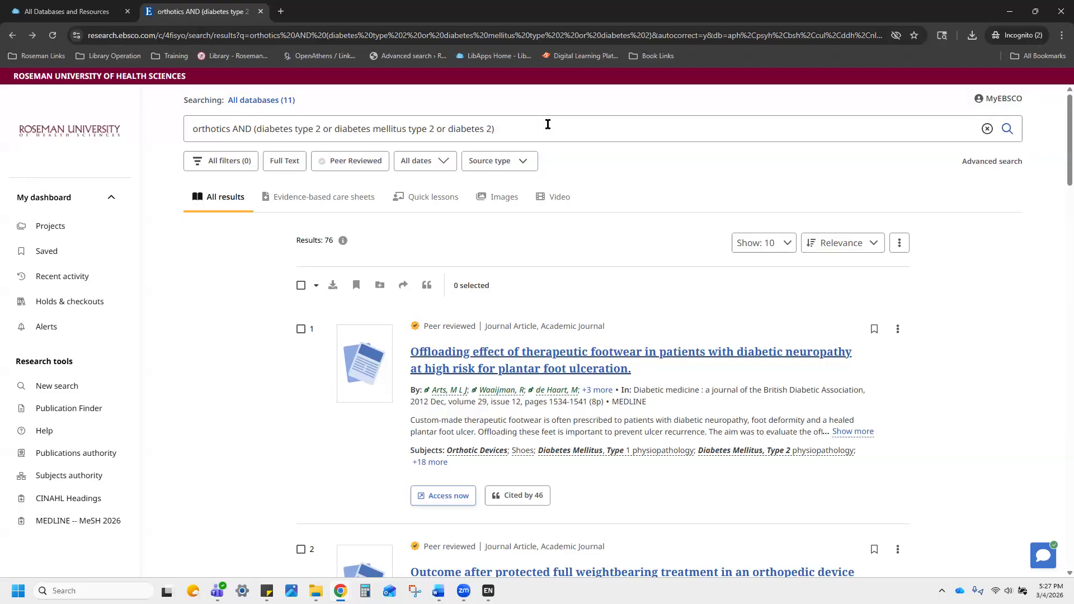
{"action": "triple_click", "coordinate": [423, 130]}
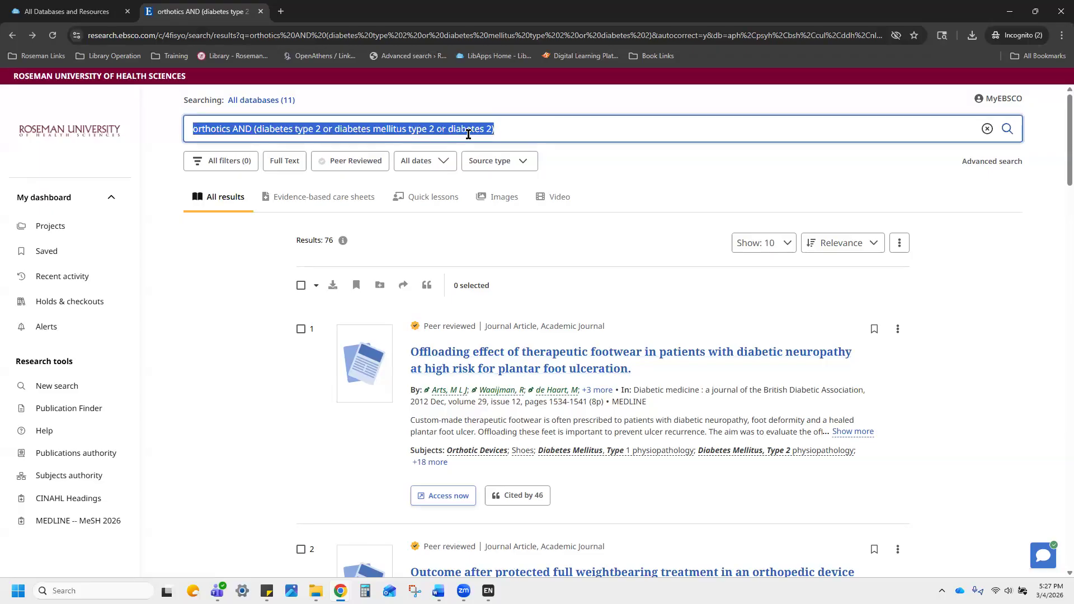
{"action": "left_click", "coordinate": [525, 130]}
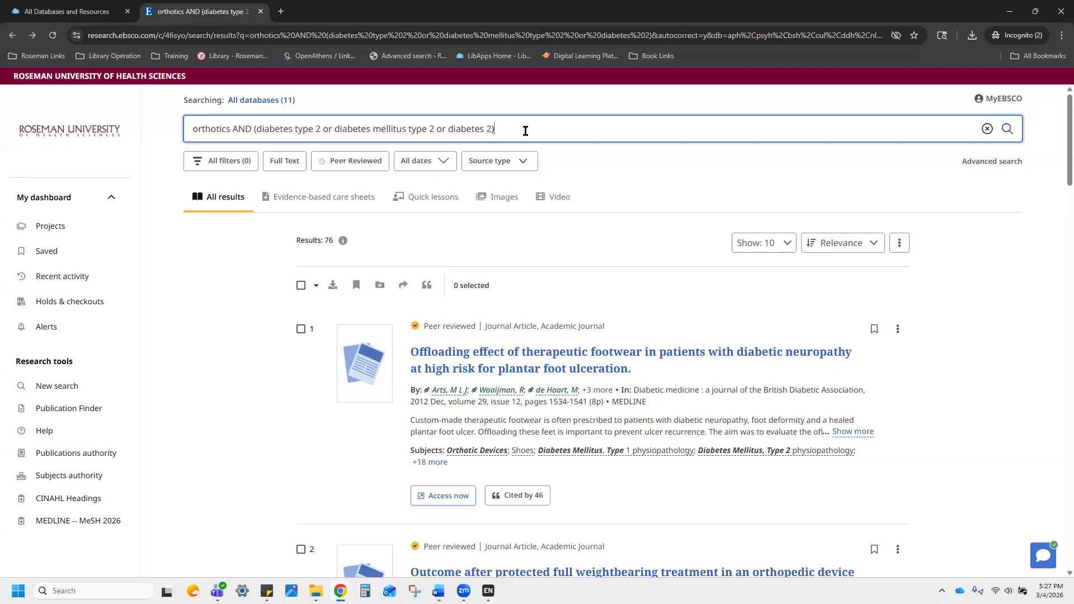
{"action": "left_click_drag", "start_coordinate": [526, 130], "coordinate": [191, 132]}
{"action": "left_click", "coordinate": [268, 130]}
- Select search results 2 through 9 in the list and return to the start of the results
{"action": "scroll", "coordinate": [687, 235], "scroll_direction": "down", "scroll_amount": 4}
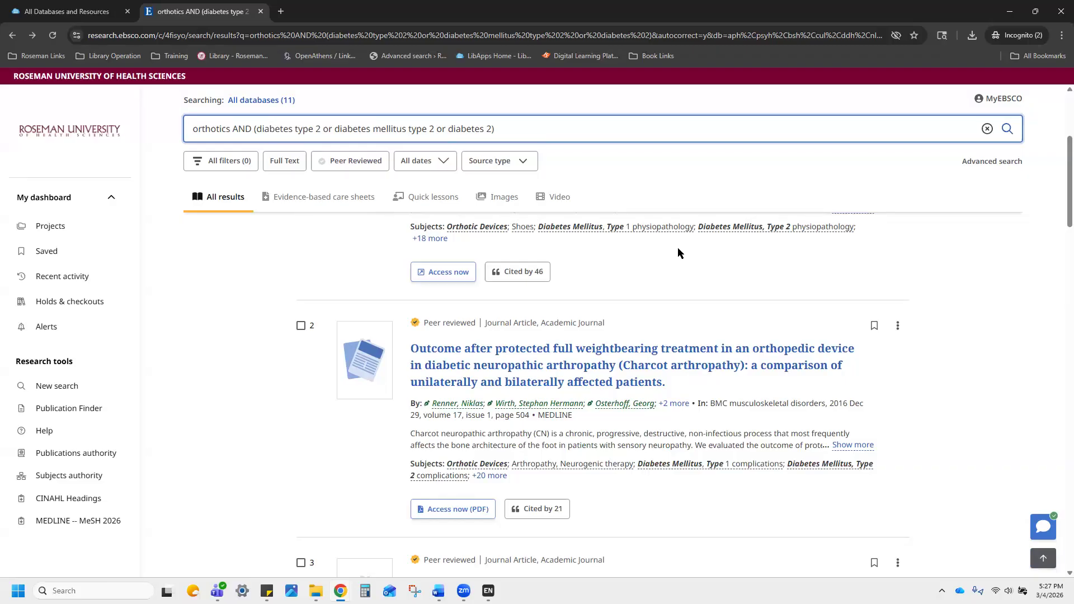
{"action": "left_click", "coordinate": [300, 326]}
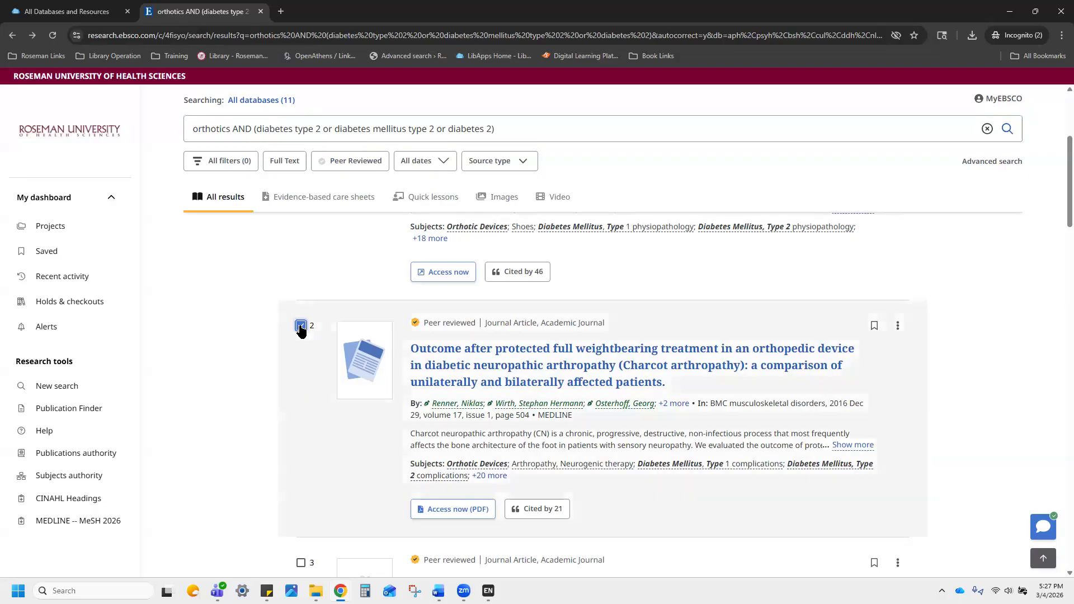
{"action": "scroll", "coordinate": [299, 330], "scroll_direction": "down", "scroll_amount": 4}
{"action": "left_click", "coordinate": [301, 340]}
{"action": "scroll", "coordinate": [301, 324], "scroll_direction": "down", "scroll_amount": 5}
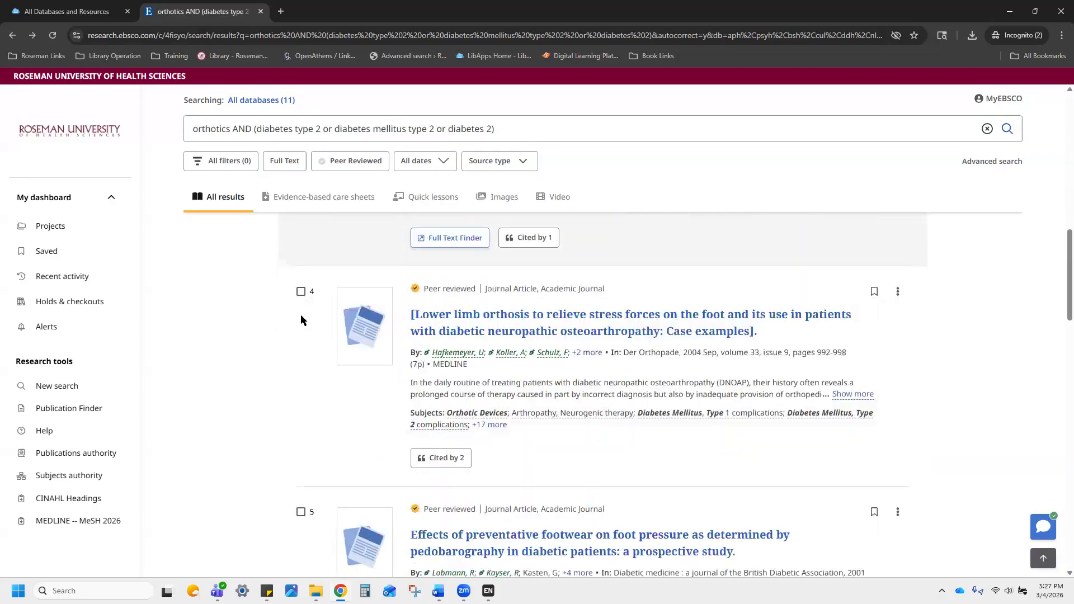
{"action": "left_click", "coordinate": [300, 291]}
{"action": "scroll", "coordinate": [330, 326], "scroll_direction": "up", "scroll_amount": 3}
{"action": "scroll", "coordinate": [331, 325], "scroll_direction": "down", "scroll_amount": 7}
{"action": "left_click", "coordinate": [301, 287]}
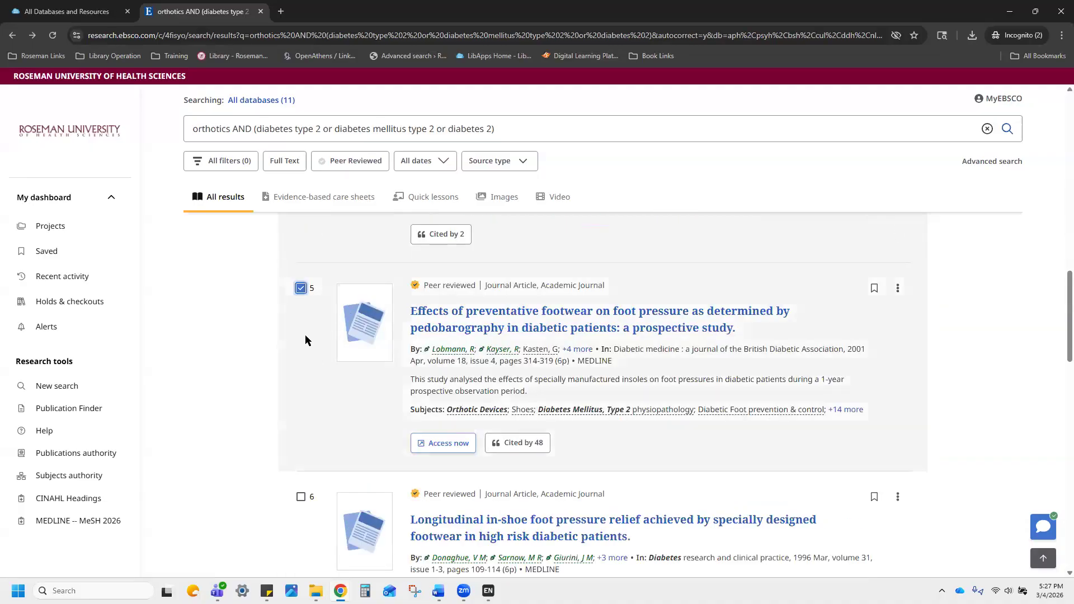
{"action": "scroll", "coordinate": [305, 340], "scroll_direction": "down", "scroll_amount": 3}
{"action": "left_click", "coordinate": [301, 328]}
{"action": "scroll", "coordinate": [314, 358], "scroll_direction": "down", "scroll_amount": 4}
{"action": "left_click", "coordinate": [301, 326]}
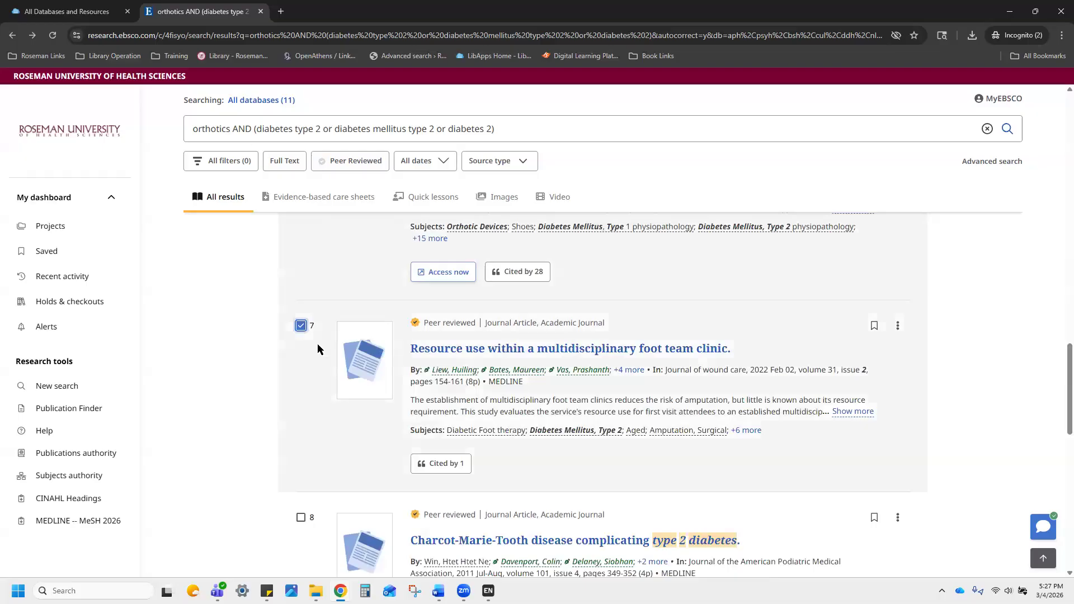
{"action": "scroll", "coordinate": [317, 349], "scroll_direction": "down", "scroll_amount": 3}
{"action": "left_click", "coordinate": [300, 350]}
{"action": "scroll", "coordinate": [302, 350], "scroll_direction": "down", "scroll_amount": 4}
{"action": "left_click", "coordinate": [301, 330]}
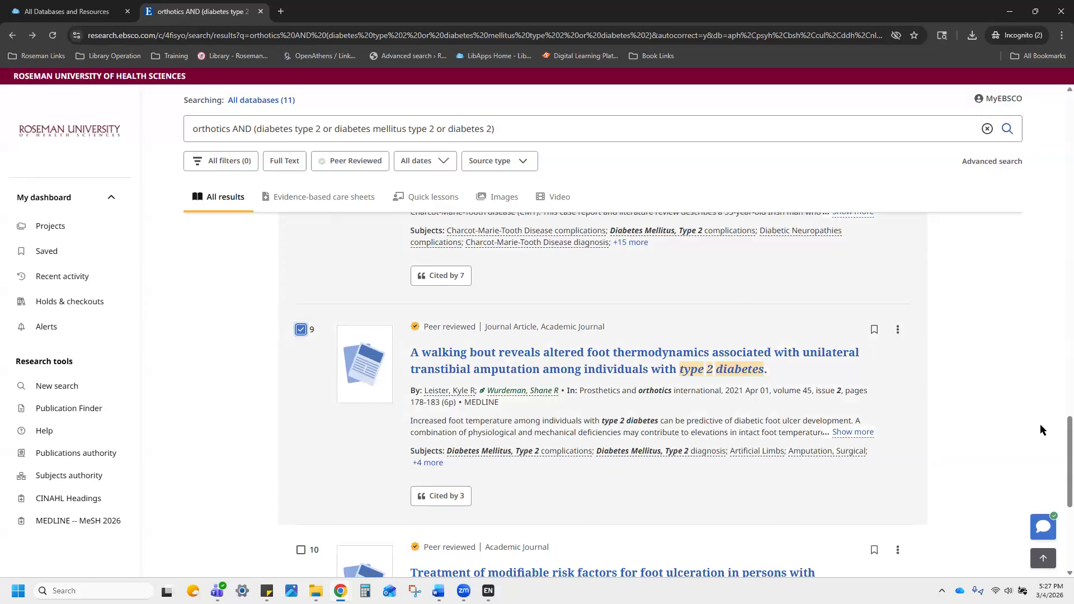
{"action": "scroll", "coordinate": [1057, 369], "scroll_direction": "up", "scroll_amount": 12}
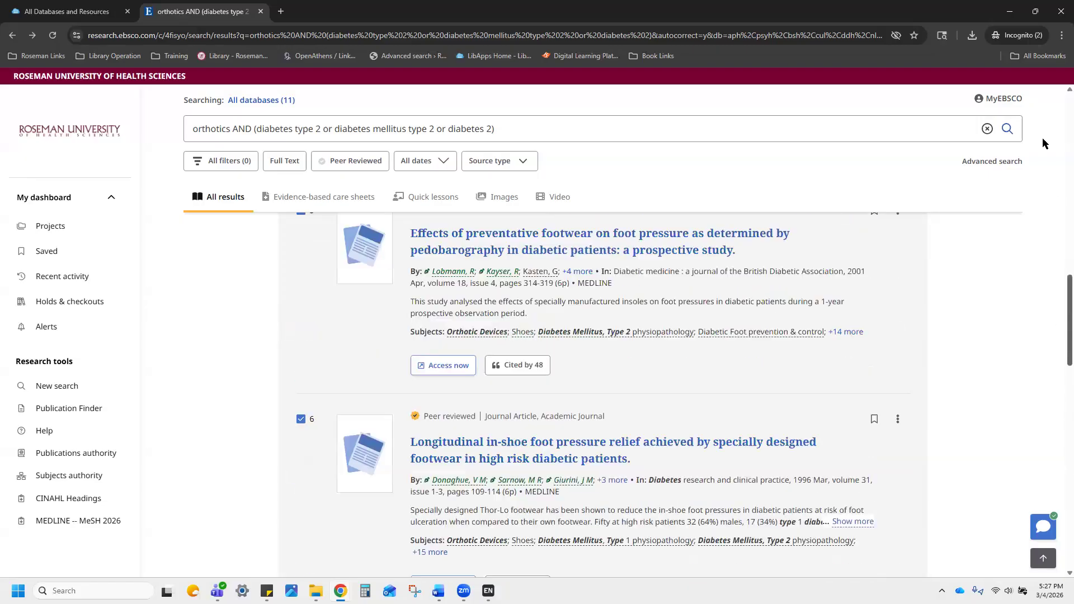
{"action": "scroll", "coordinate": [1038, 112], "scroll_direction": "up", "scroll_amount": 10}
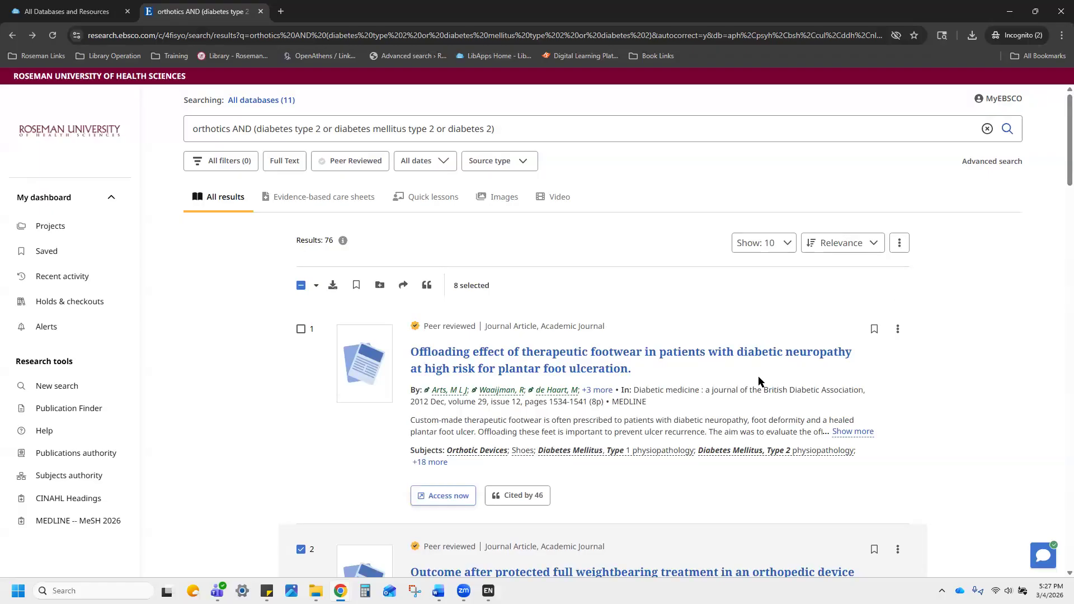
- Export the selected articles' citations in RIS format and save them as EBSCO-Export-03_04_2026 in the Downloads folder
{"action": "left_click", "coordinate": [427, 287]}
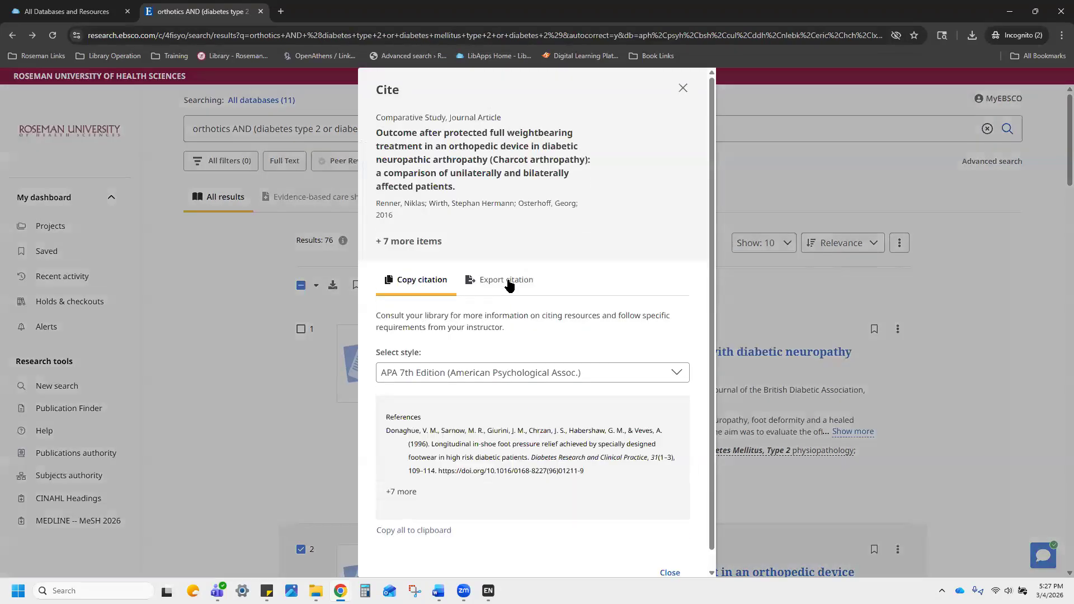
{"action": "left_click", "coordinate": [506, 282]}
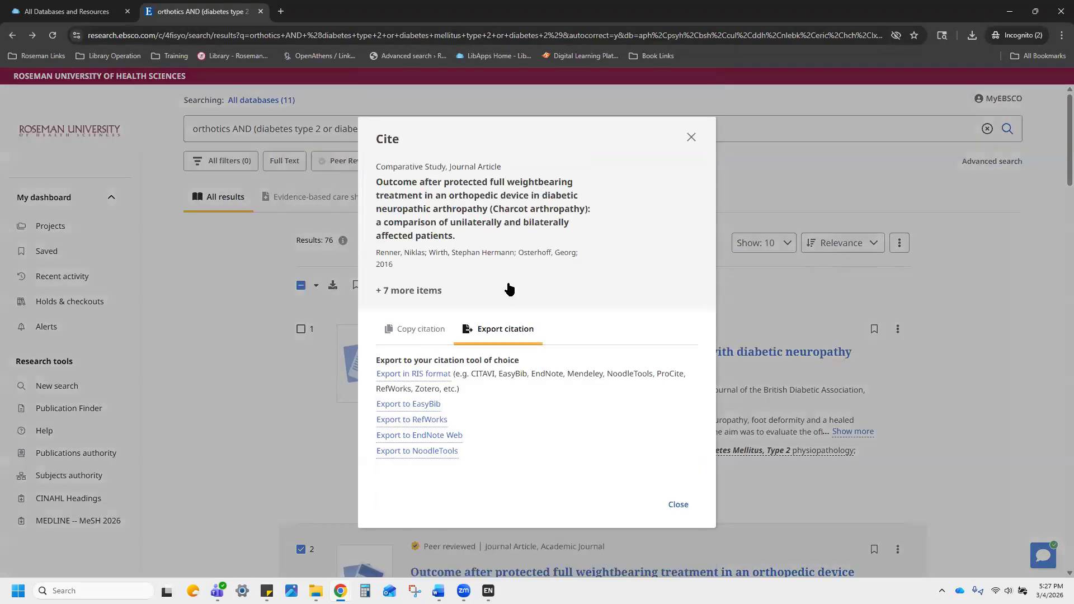
{"action": "left_click", "coordinate": [438, 379]}
{"action": "left_click", "coordinate": [435, 381]}
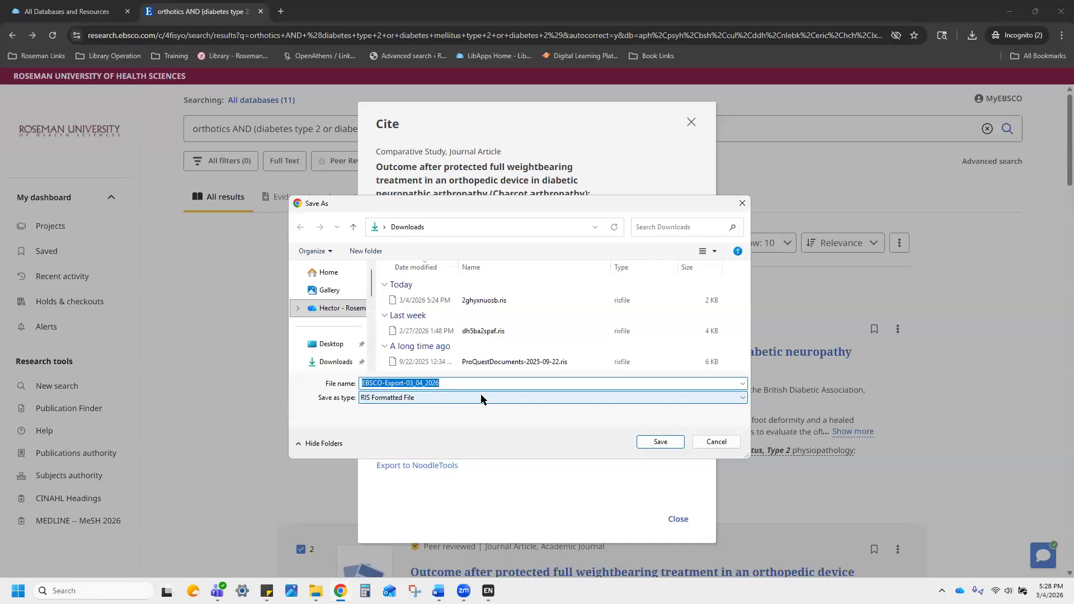
{"action": "left_click", "coordinate": [678, 445]}
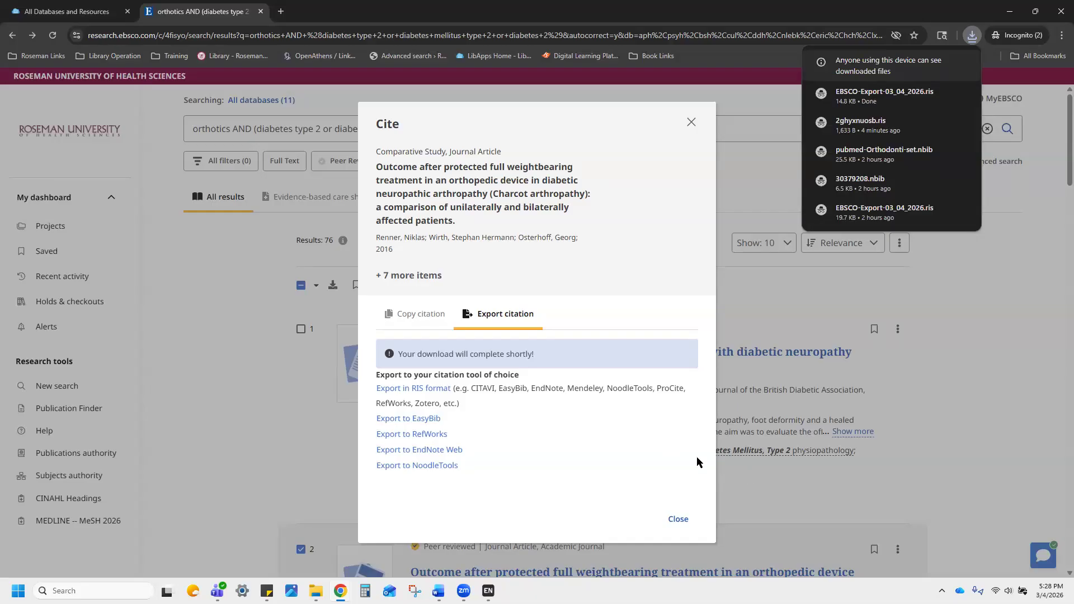
- Switch to the Presentation 1 library in EndNote and import EBSCO-Export-03_04_2026.ris from Downloads with the Reference Manager (RIS) option
{"action": "mouse_move", "coordinate": [487, 591]}
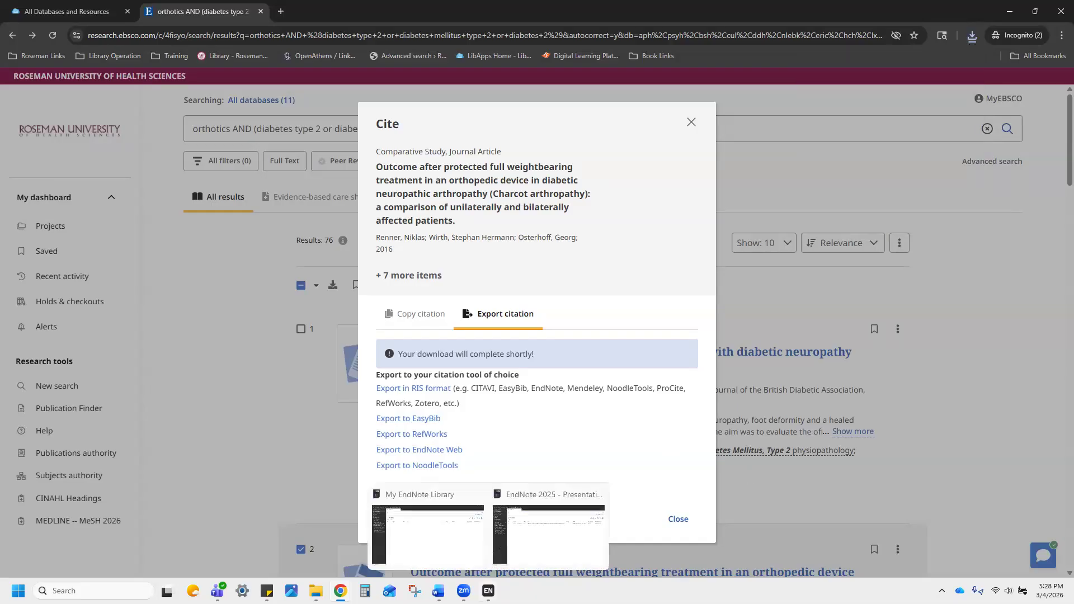
{"action": "left_click", "coordinate": [556, 525]}
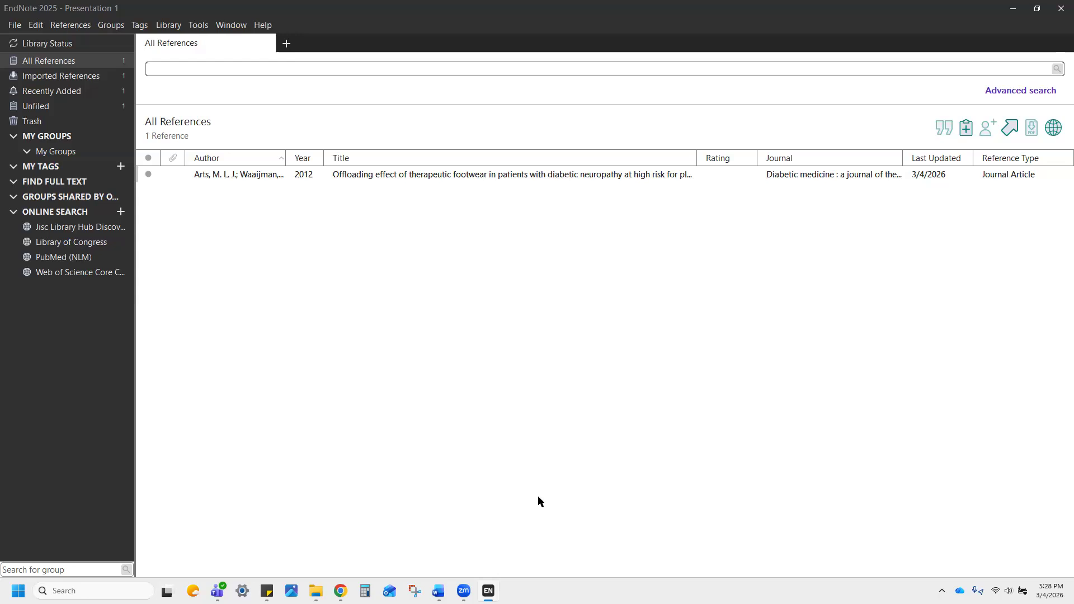
{"action": "left_click", "coordinate": [15, 26]}
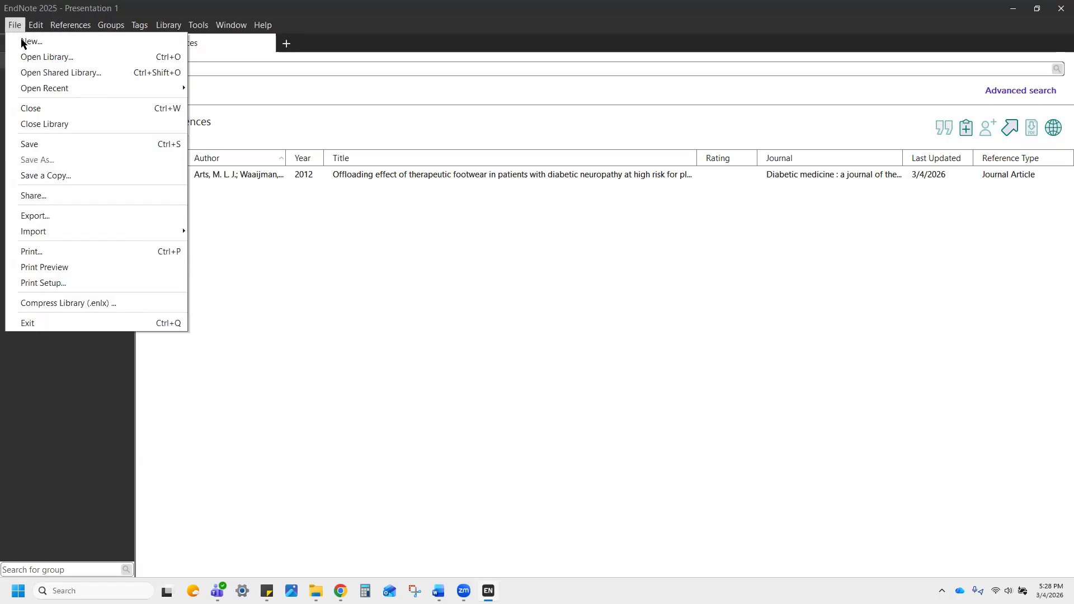
{"action": "mouse_move", "coordinate": [68, 228]}
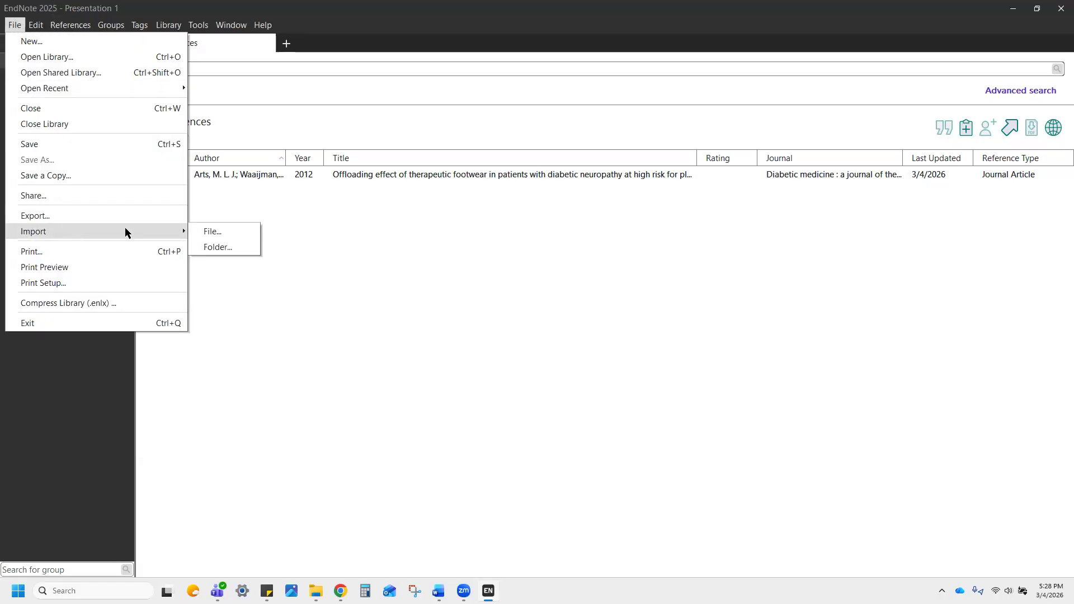
{"action": "left_click", "coordinate": [217, 228]}
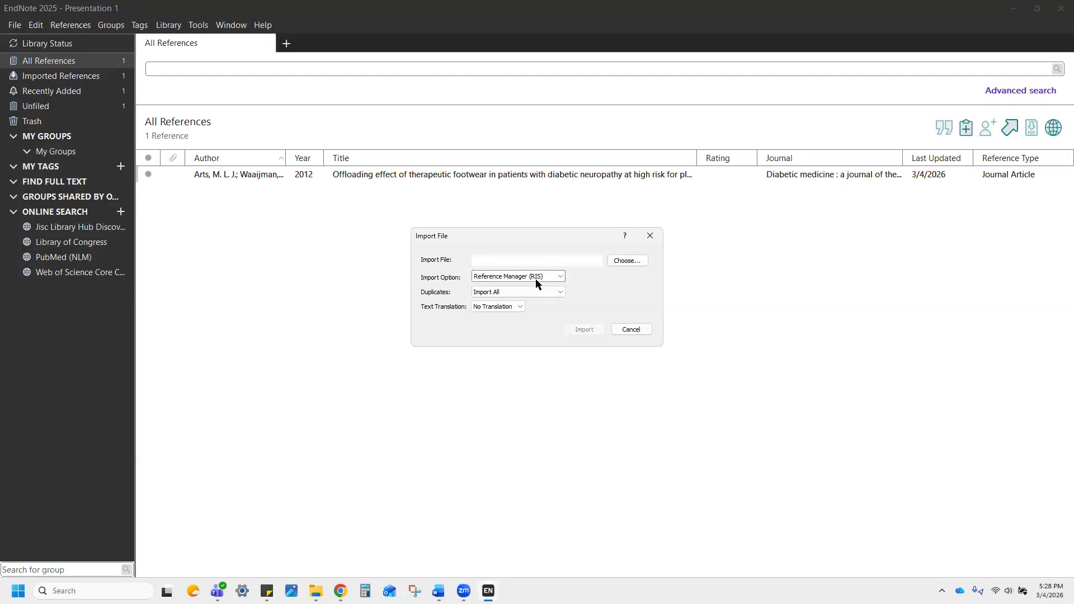
{"action": "left_click", "coordinate": [639, 263]}
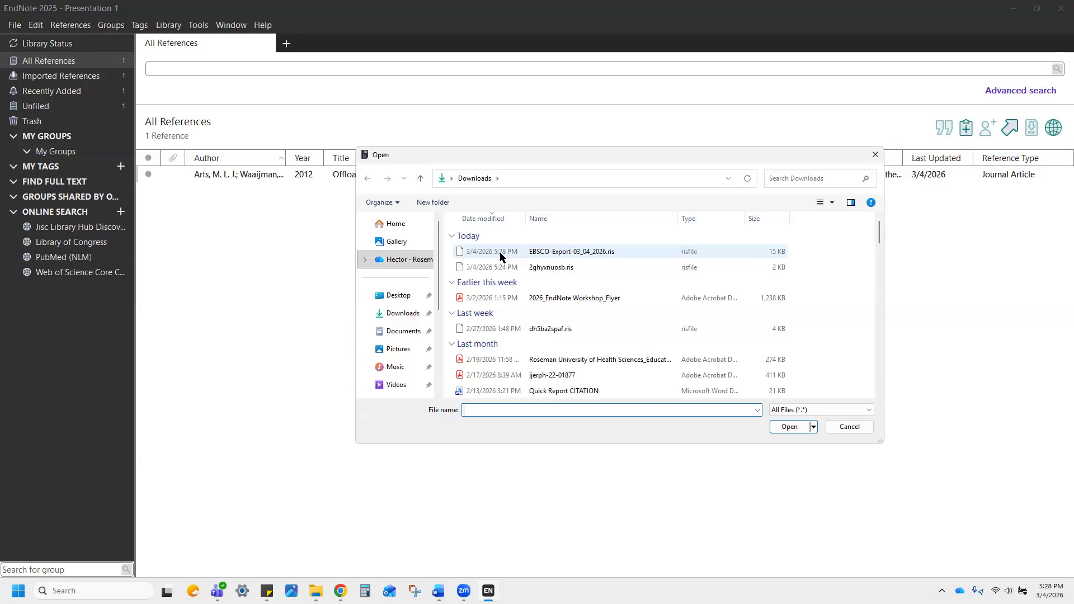
{"action": "left_click", "coordinate": [500, 256]}
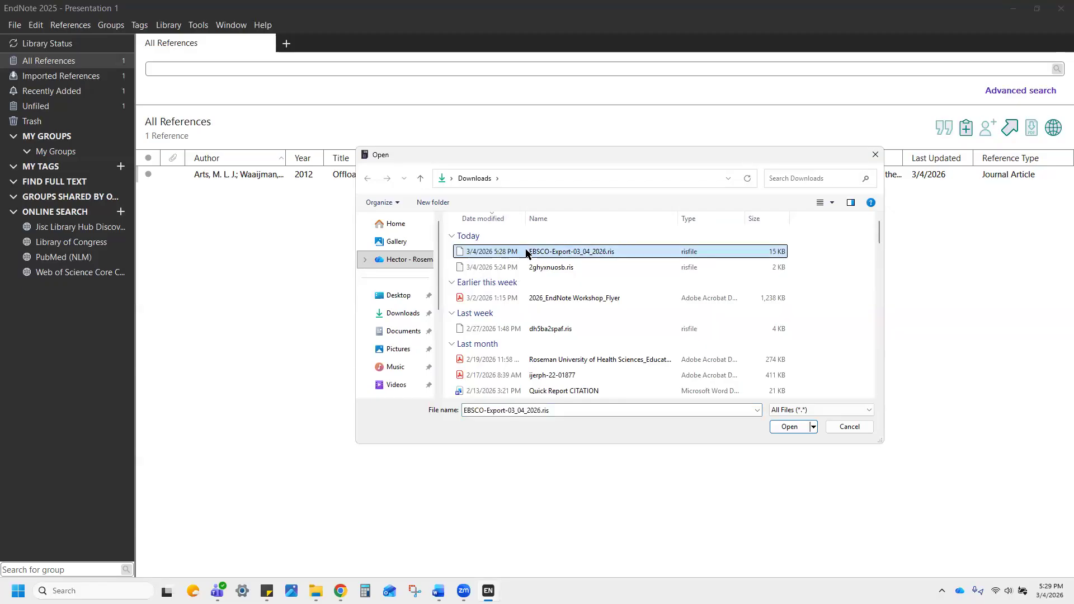
{"action": "left_click", "coordinate": [789, 427]}
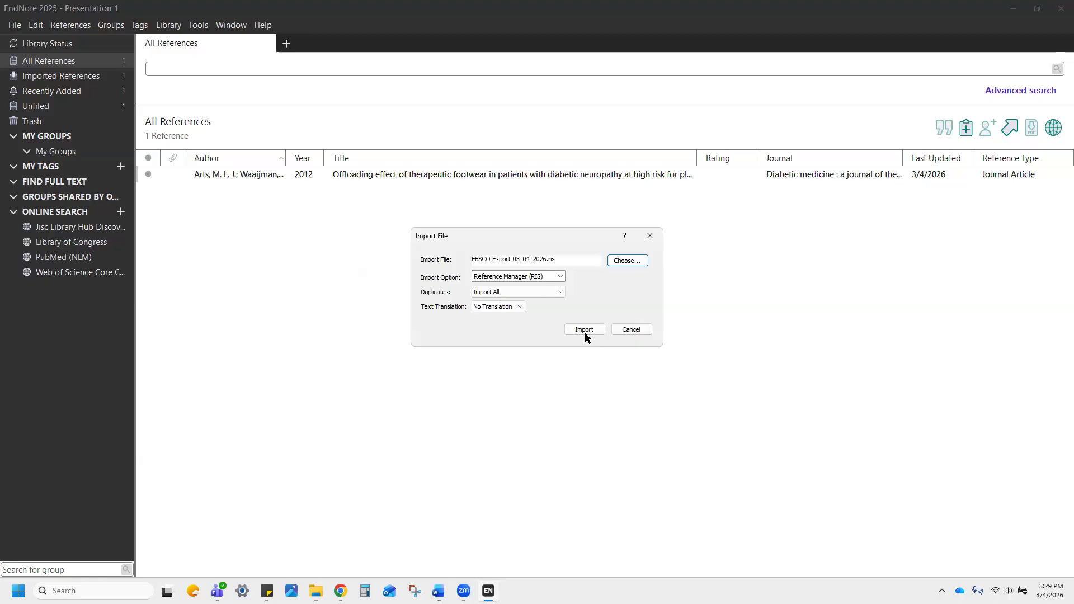
{"action": "left_click", "coordinate": [584, 330]}
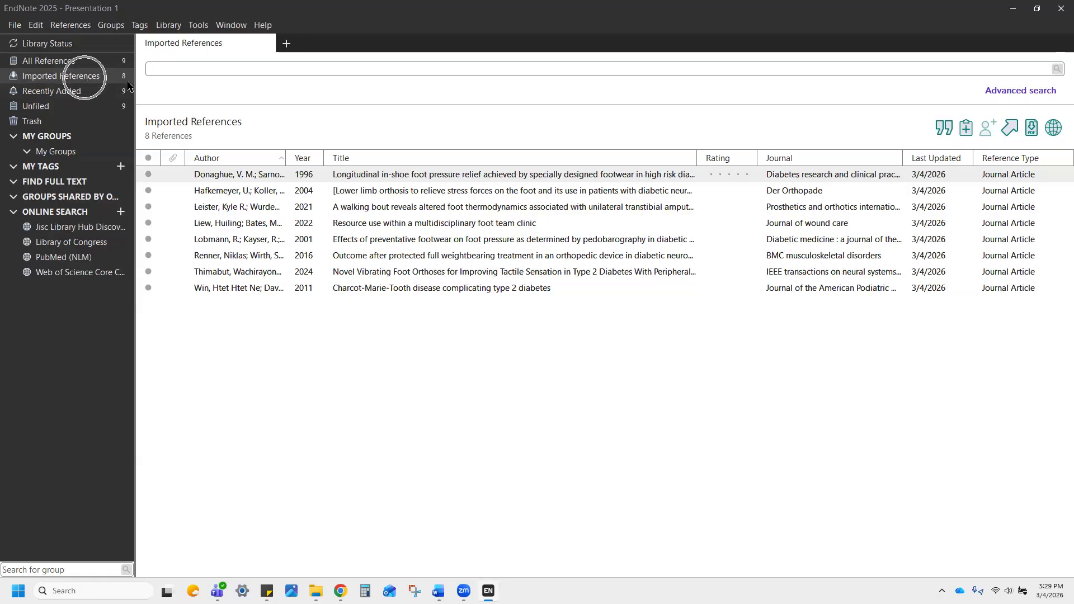
- Review the newly imported references, clear the selection, and display all references in the library
{"action": "key", "text": "ctrl"}
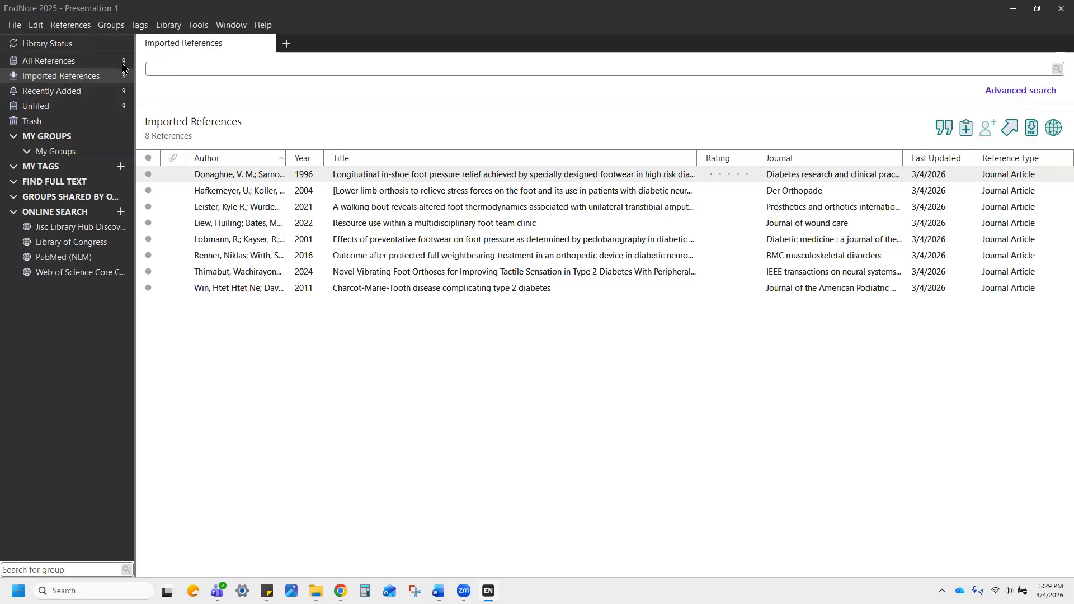
{"action": "key", "text": "ctrl"}
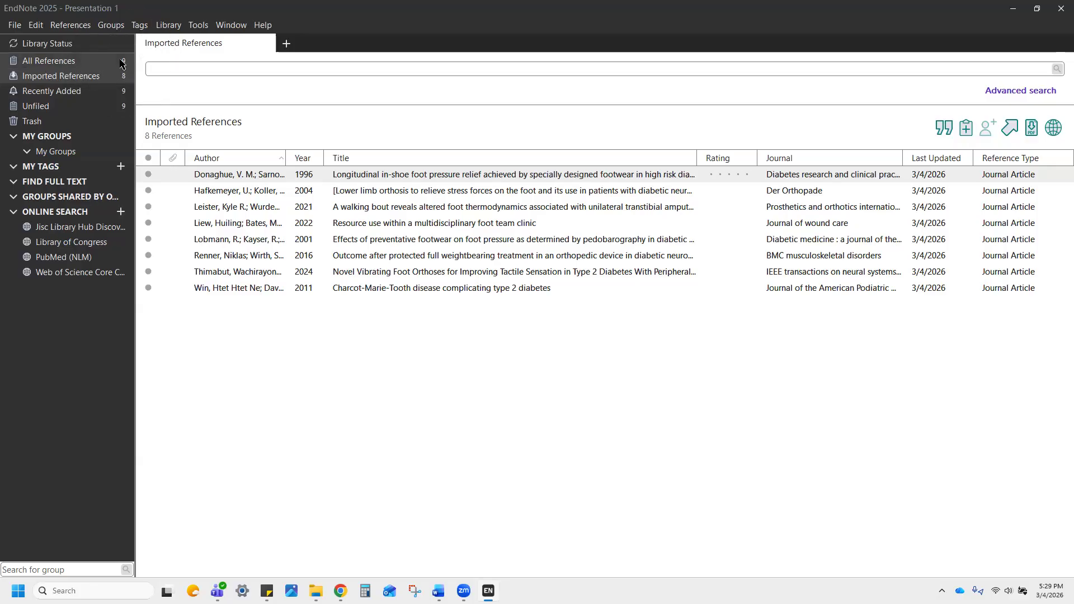
{"action": "left_click", "coordinate": [314, 350]}
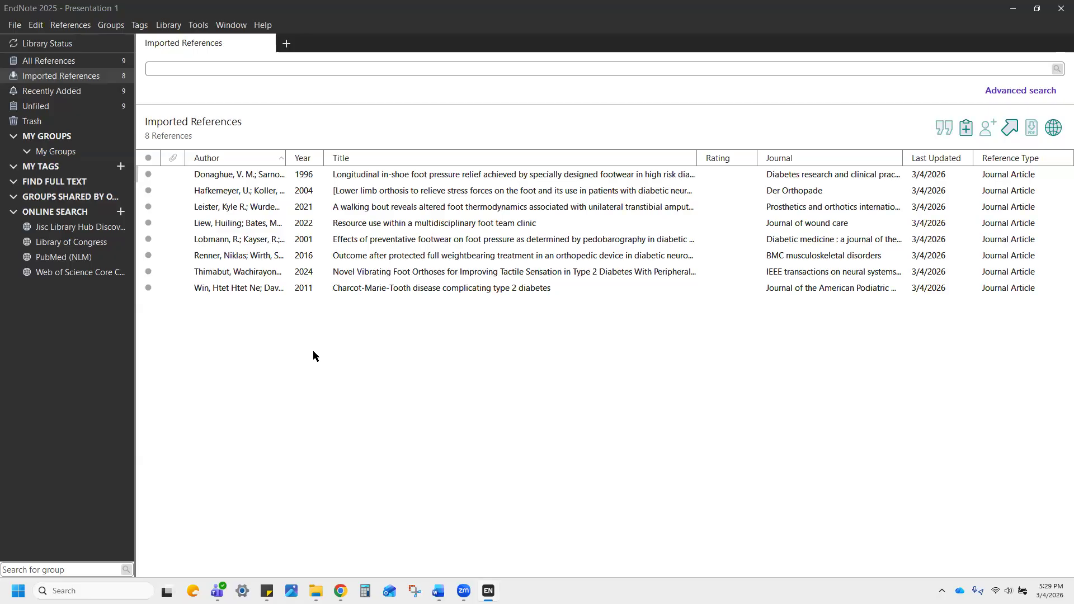
{"action": "left_click", "coordinate": [70, 63]}
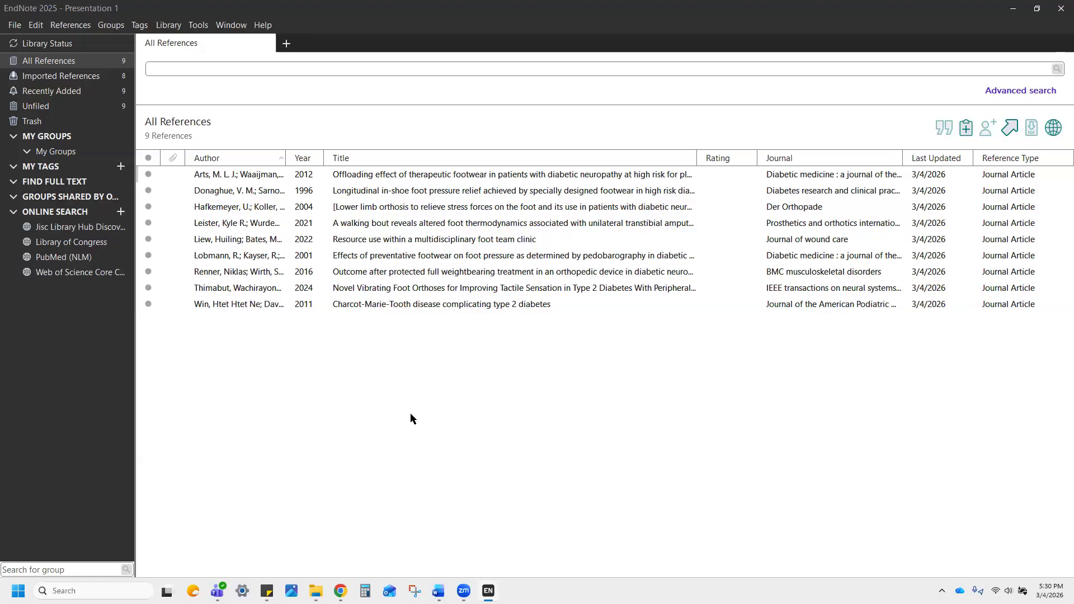
- Minimize EndNote to return to Chrome, dismiss the Cite dialog and close the EBSCO search results tab
{"action": "left_click", "coordinate": [1013, 8]}
{"action": "left_click", "coordinate": [689, 125]}
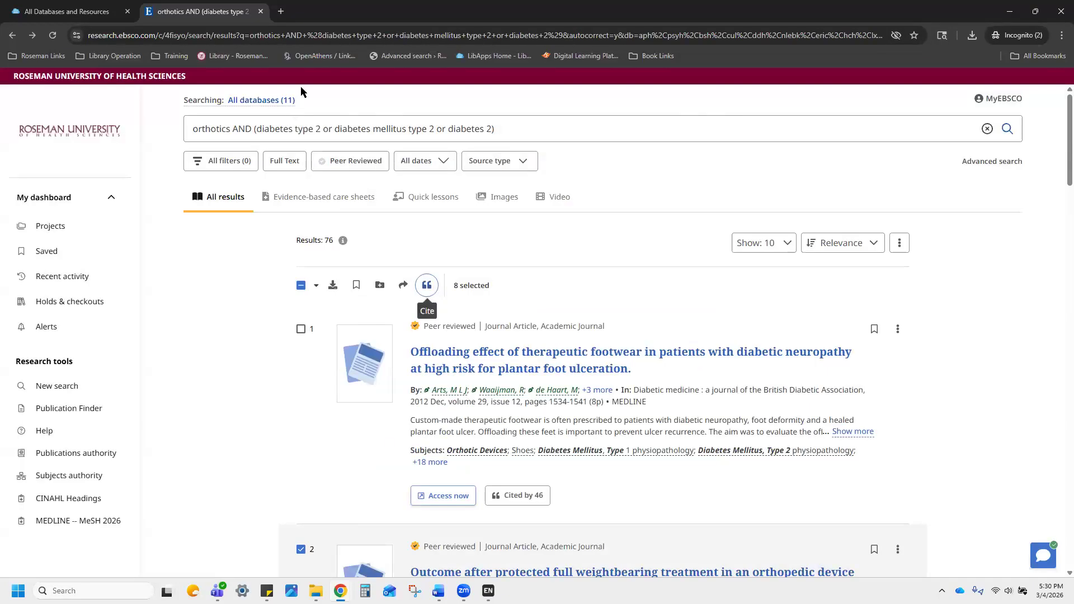
{"action": "left_click", "coordinate": [261, 12]}
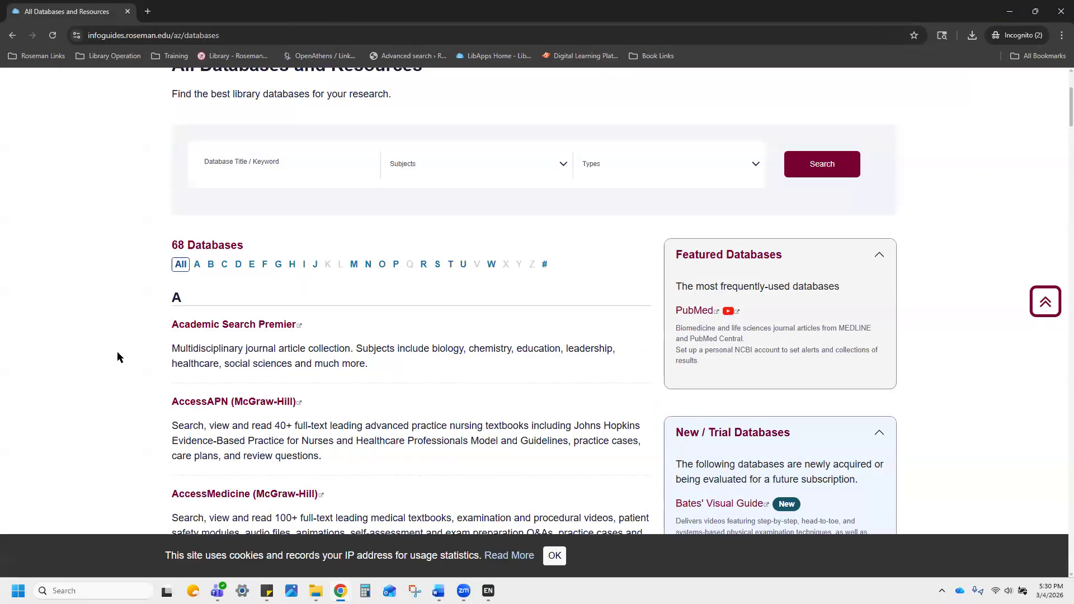
- Filter the library's database list to the letter P and open PubMed
{"action": "scroll", "coordinate": [125, 350], "scroll_direction": "up", "scroll_amount": 3}
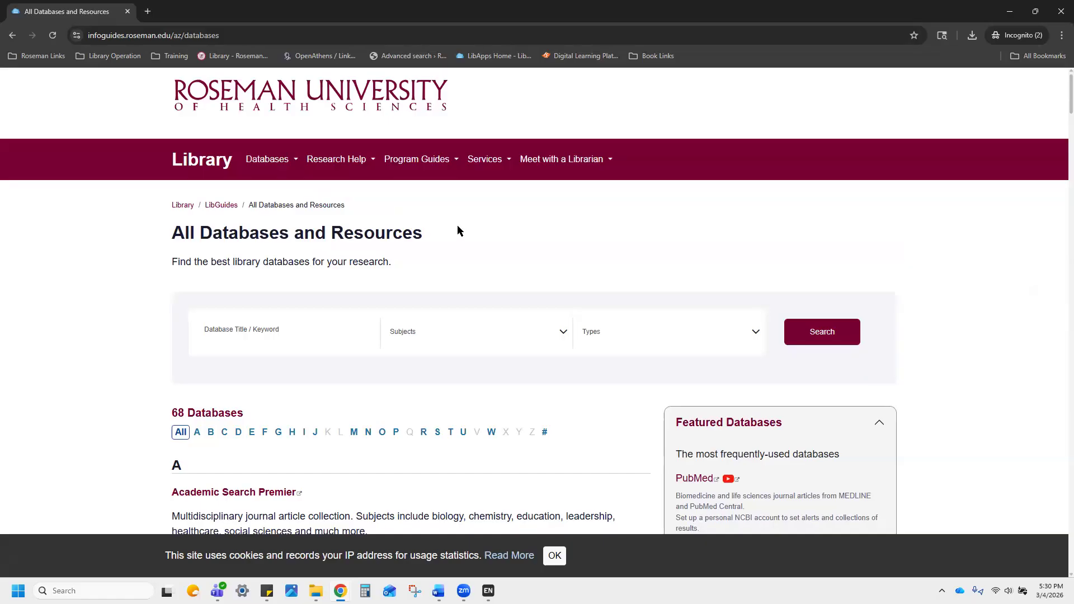
{"action": "scroll", "coordinate": [431, 235], "scroll_direction": "down", "scroll_amount": 3}
{"action": "left_click", "coordinate": [400, 267]}
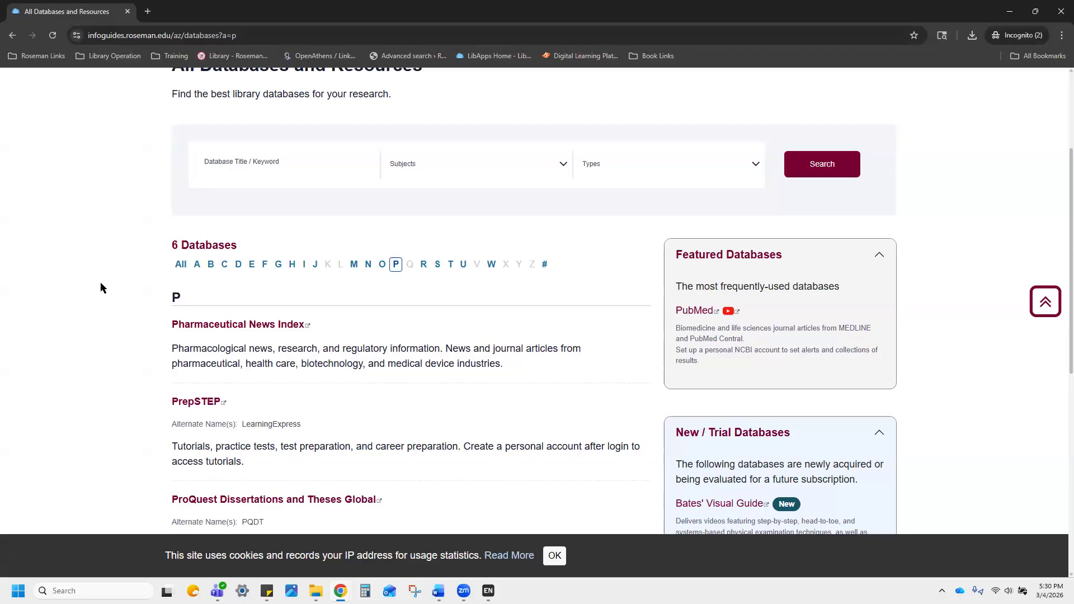
{"action": "scroll", "coordinate": [103, 277], "scroll_direction": "down", "scroll_amount": 4}
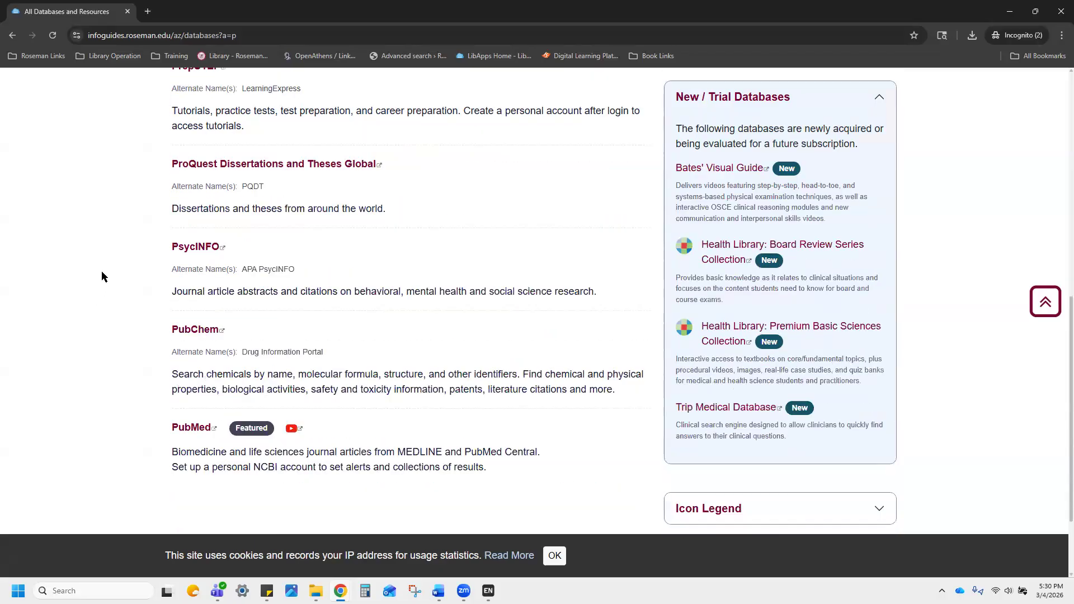
{"action": "left_click", "coordinate": [179, 320]}
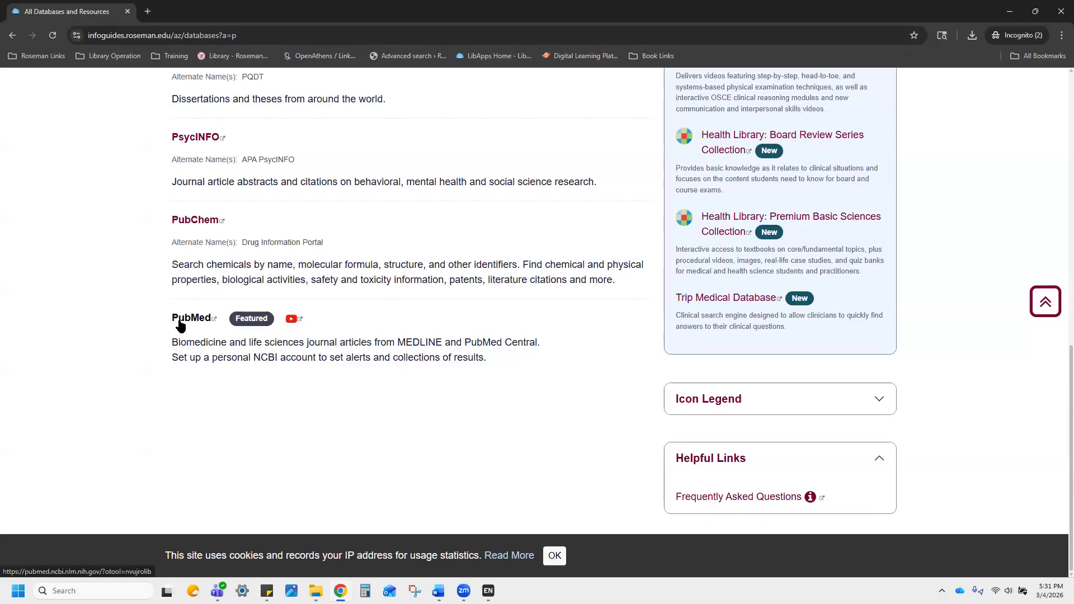
{"action": "left_click", "coordinate": [180, 320]}
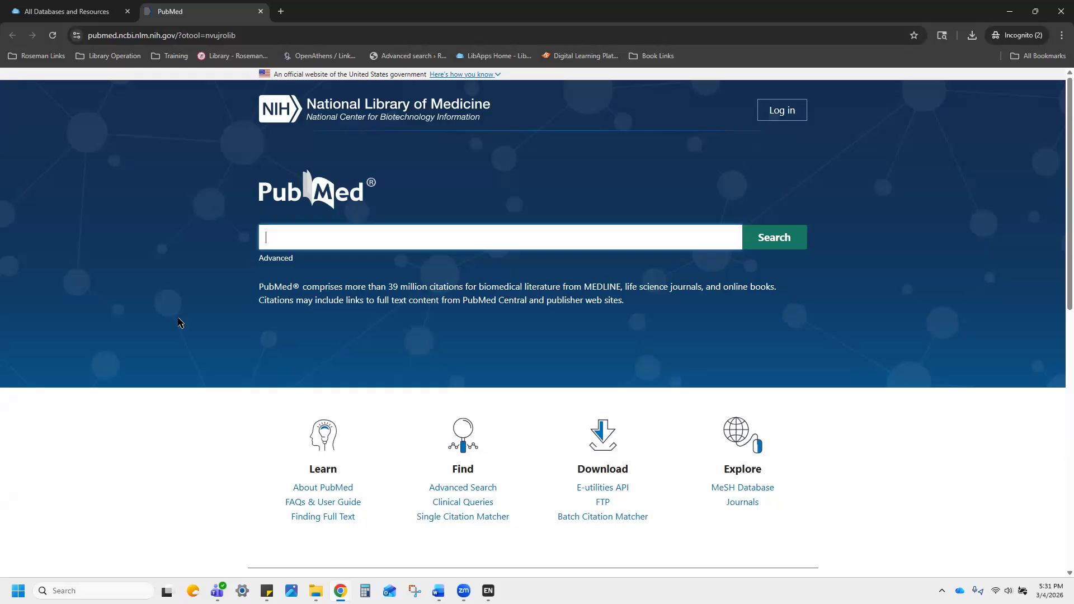
- Open the MeSH Database from PubMed and search it for orthodontics
{"action": "left_click", "coordinate": [736, 491]}
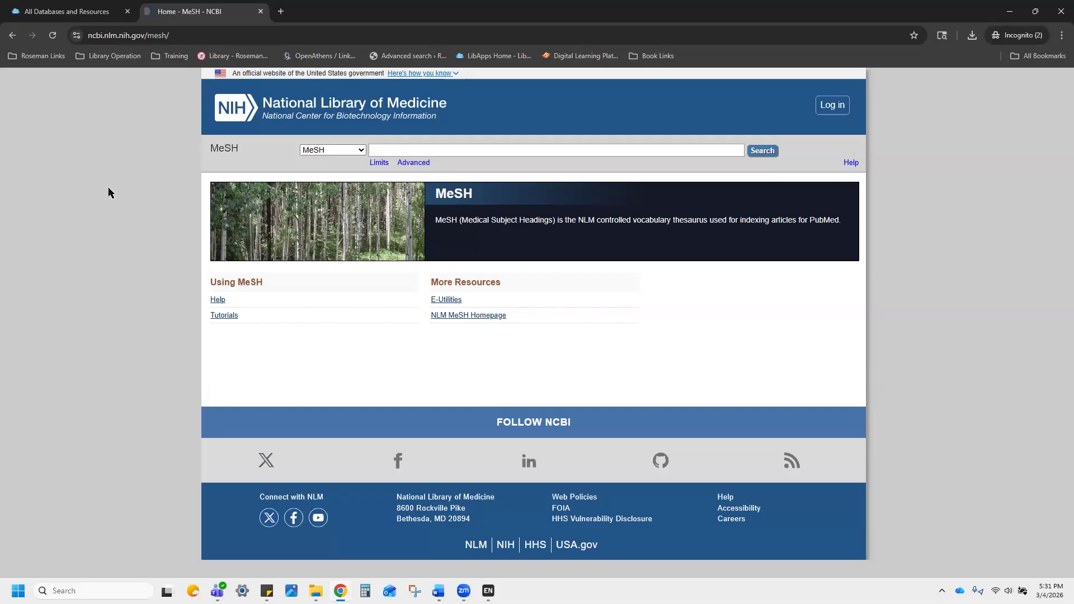
{"action": "type", "text": "orthodont"}
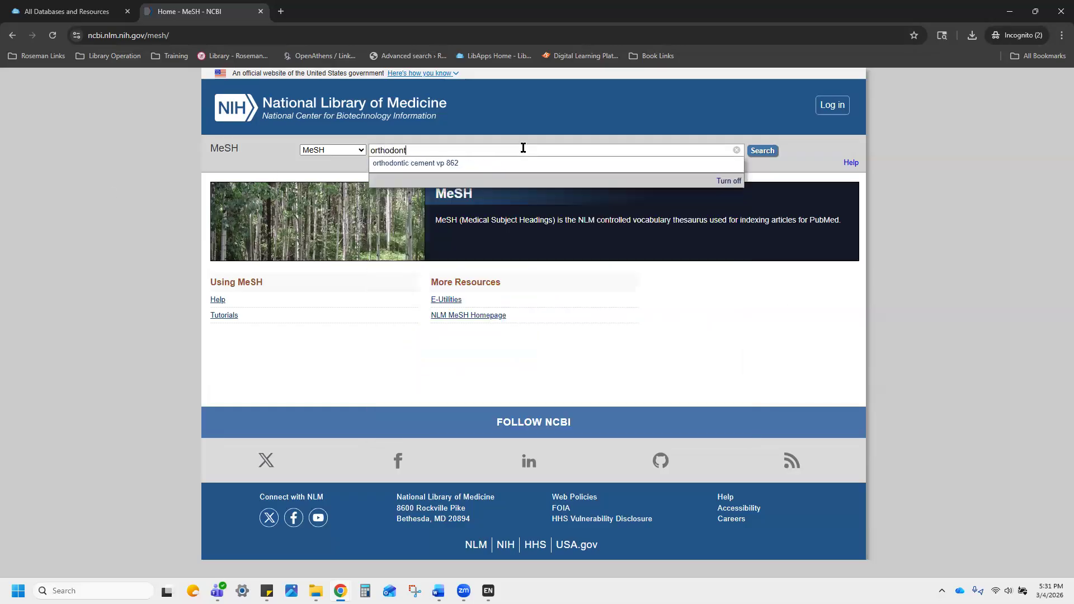
{"action": "type", "text": "ics"}
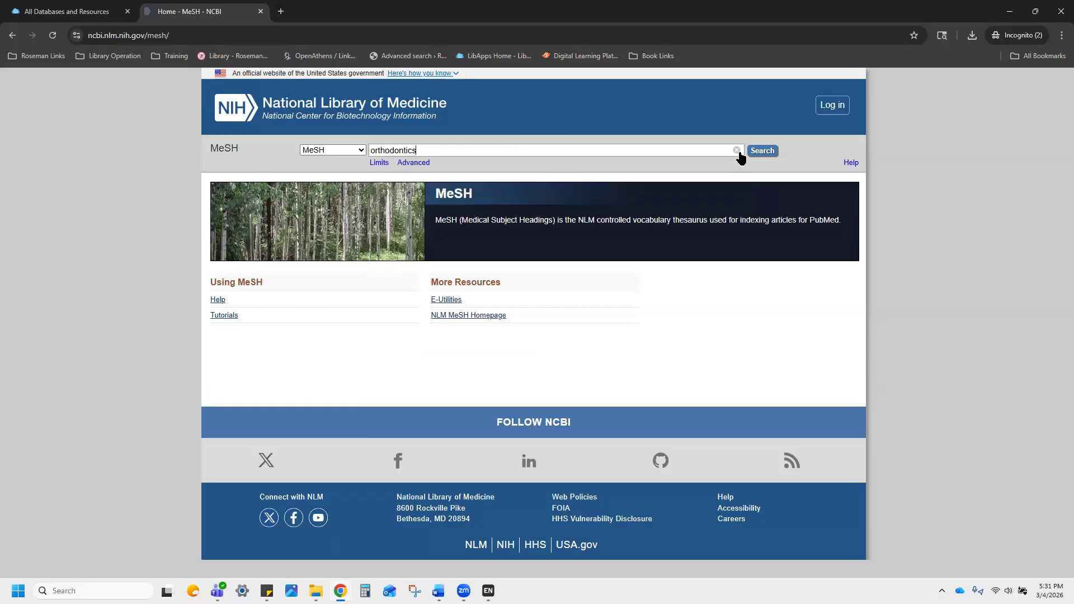
{"action": "left_click", "coordinate": [767, 154]}
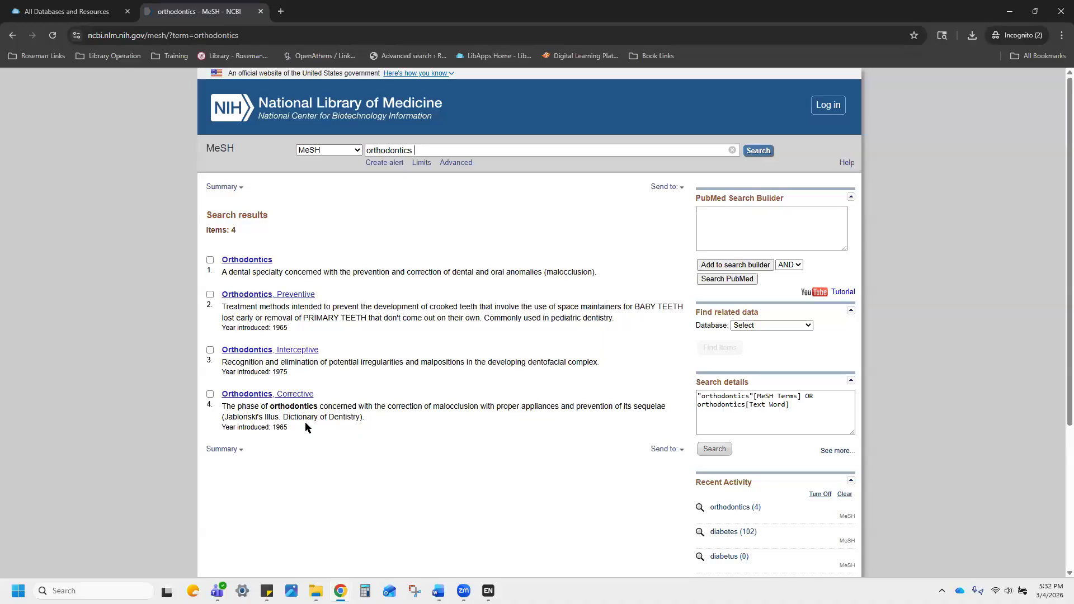
- Add the Orthodontics MeSH heading to the PubMed search builder and run the search in PubMed
{"action": "left_click", "coordinate": [210, 261]}
{"action": "left_click", "coordinate": [732, 266]}
{"action": "left_click", "coordinate": [731, 266]}
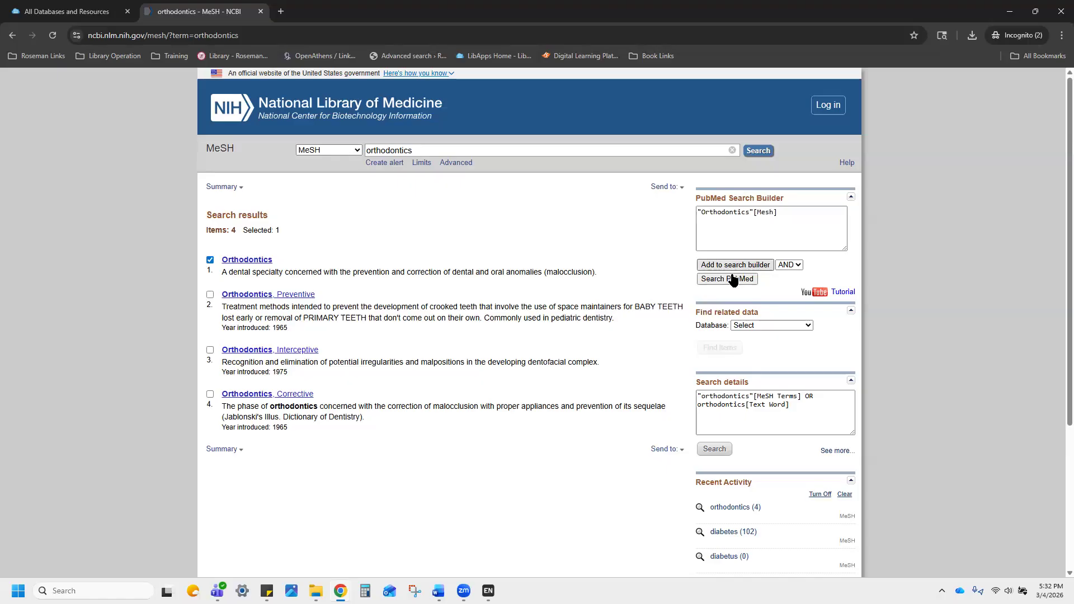
{"action": "left_click", "coordinate": [734, 279]}
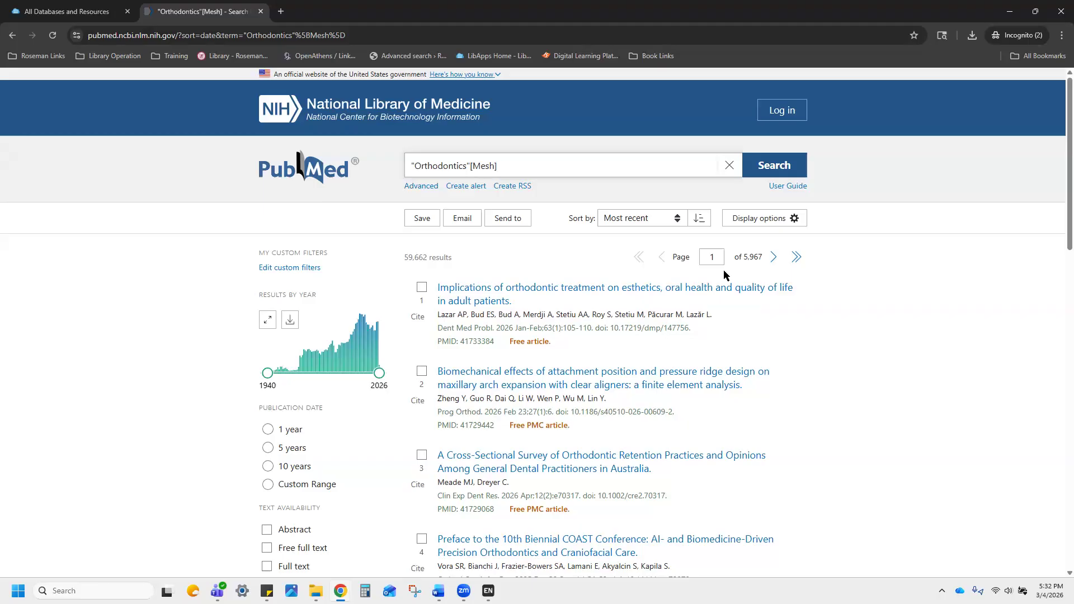
- Return to the PubMed home page, reopen the MeSH Database and search it for diabetes
{"action": "left_click", "coordinate": [305, 173]}
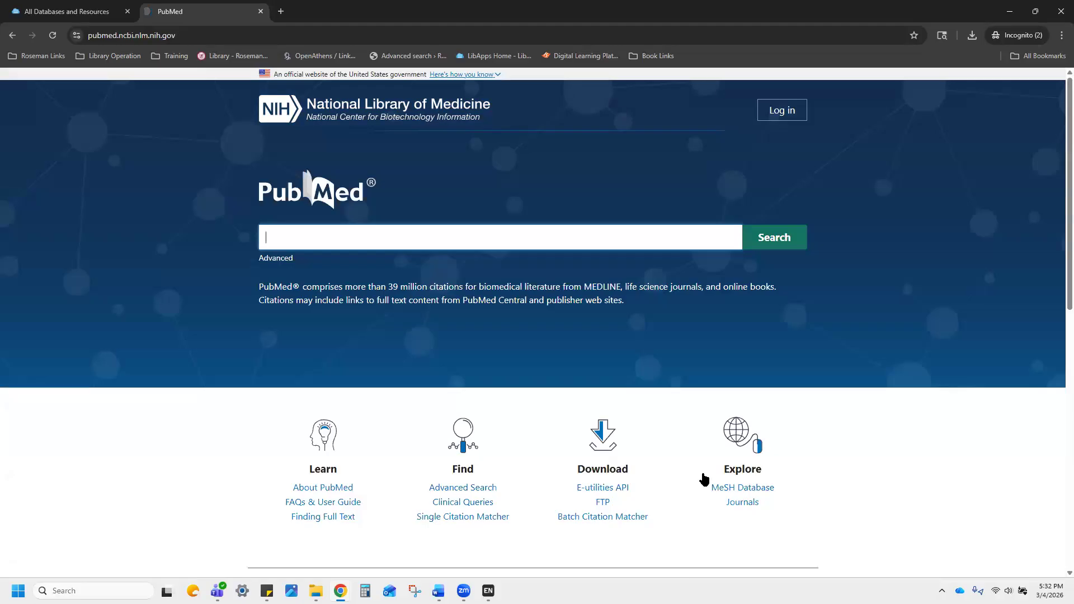
{"action": "left_click", "coordinate": [738, 492]}
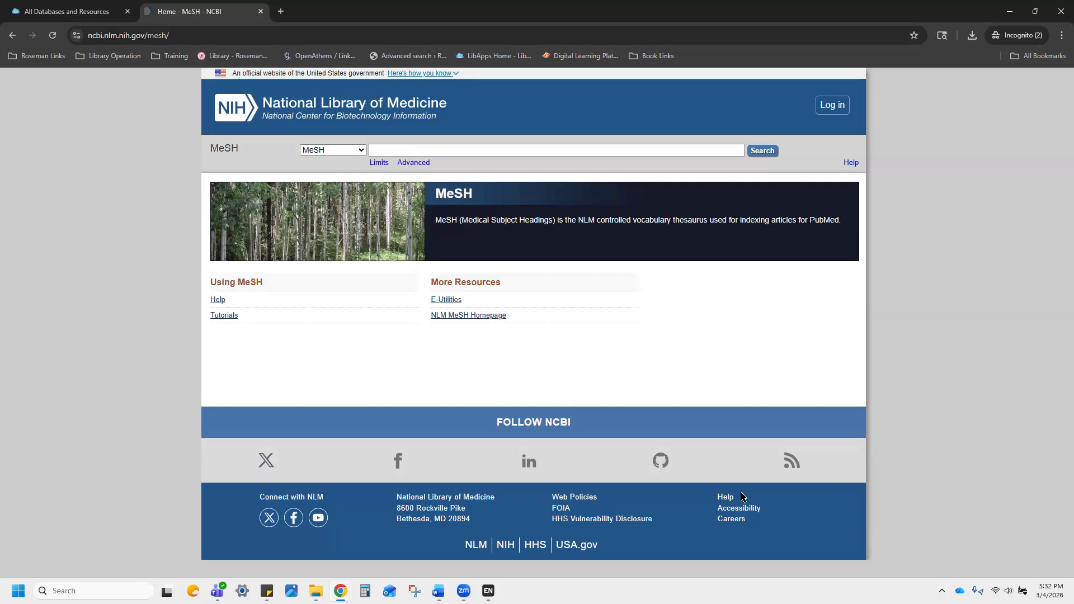
{"action": "type", "text": "diabetes"}
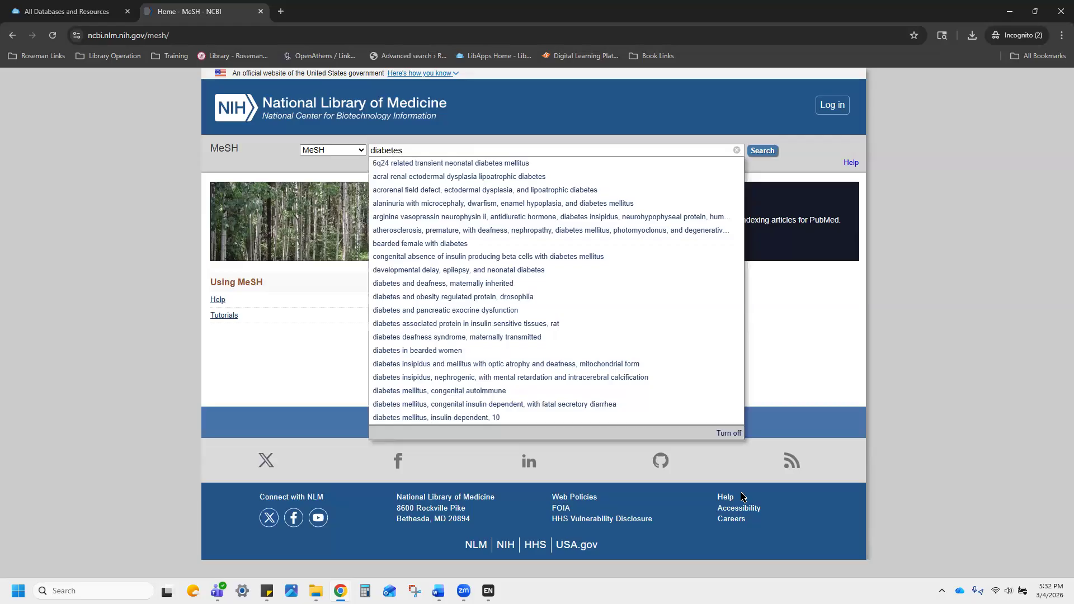
{"action": "left_click", "coordinate": [762, 151]}
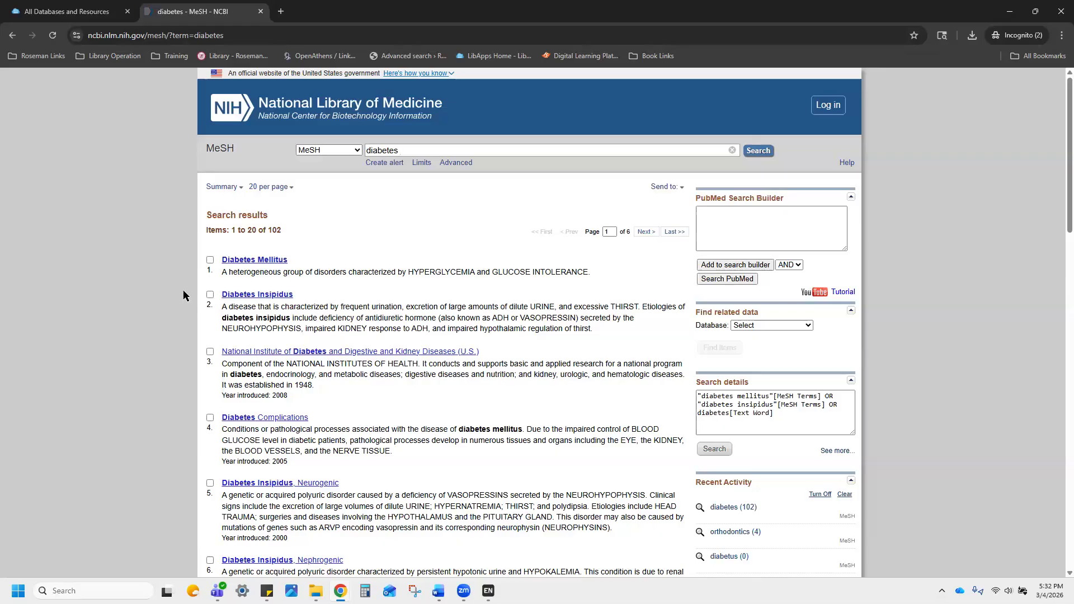
- Add the Diabetes Mellitus, Type 2 MeSH heading to the PubMed search builder and run the search in PubMed
{"action": "scroll", "coordinate": [183, 297], "scroll_direction": "down", "scroll_amount": 4}
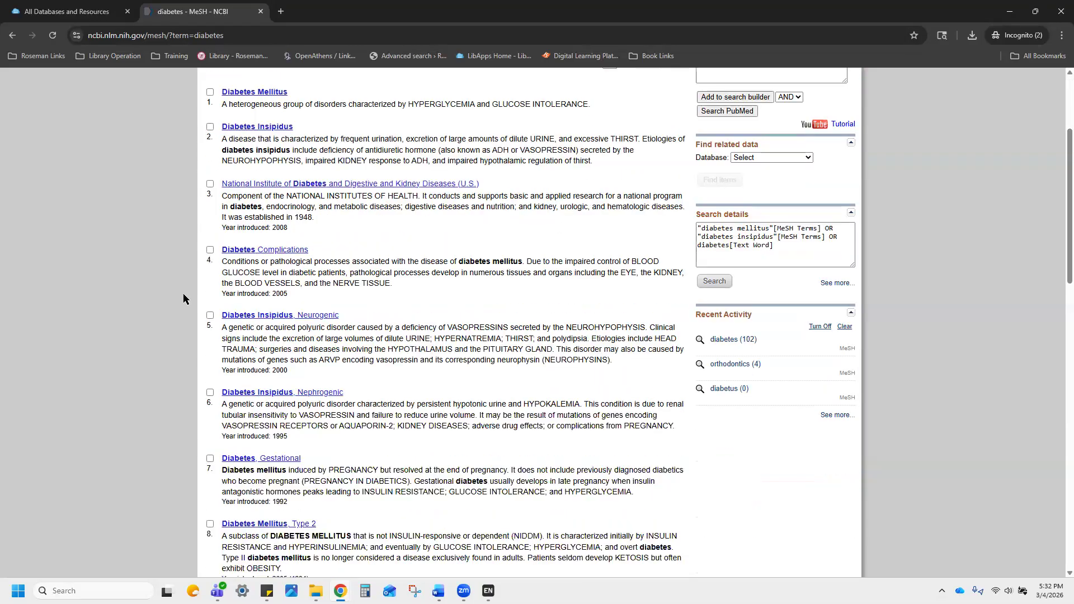
{"action": "scroll", "coordinate": [183, 293], "scroll_direction": "down", "scroll_amount": 4}
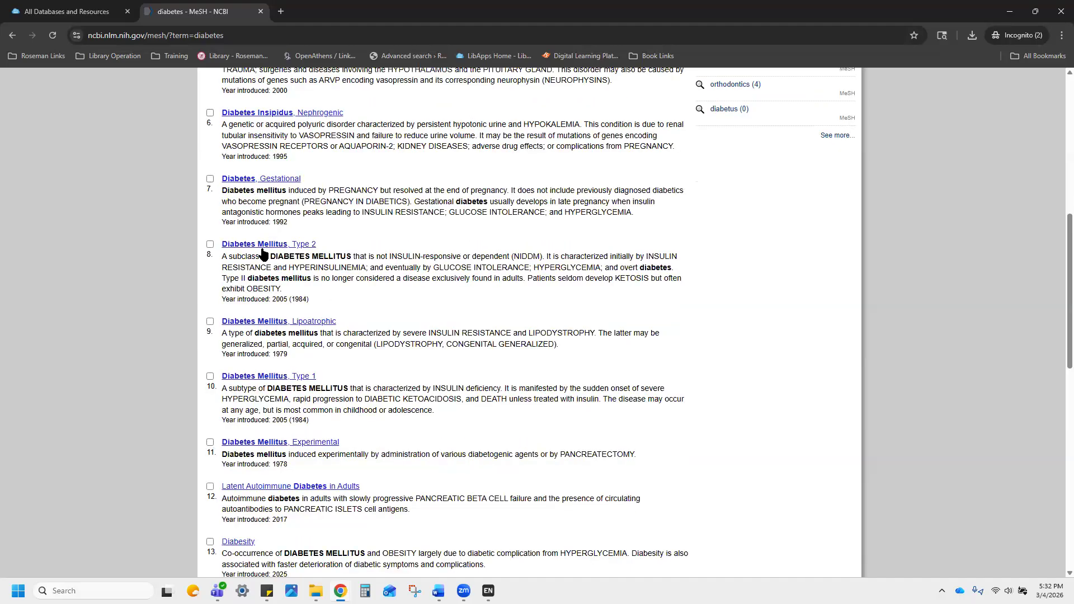
{"action": "left_click", "coordinate": [263, 252]}
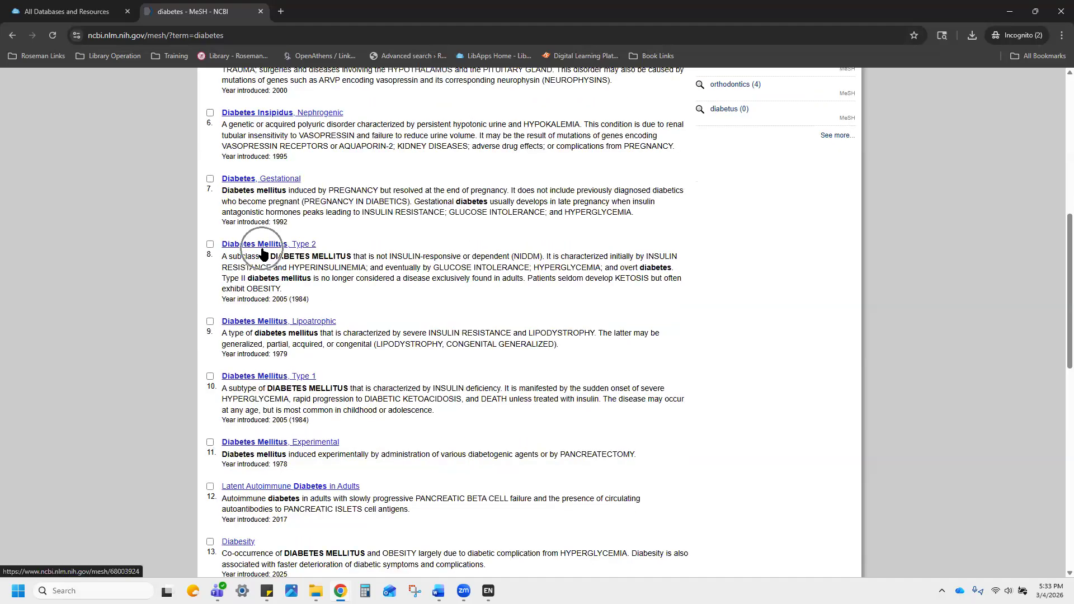
{"action": "left_click", "coordinate": [211, 245]}
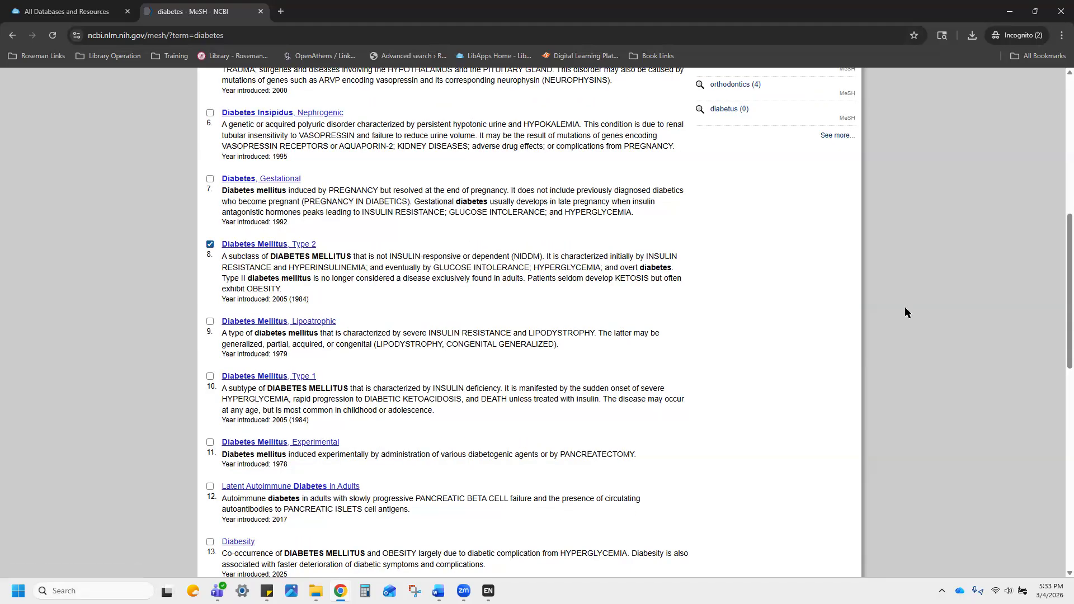
{"action": "scroll", "coordinate": [899, 322], "scroll_direction": "up", "scroll_amount": 4}
{"action": "scroll", "coordinate": [899, 323], "scroll_direction": "up", "scroll_amount": 3}
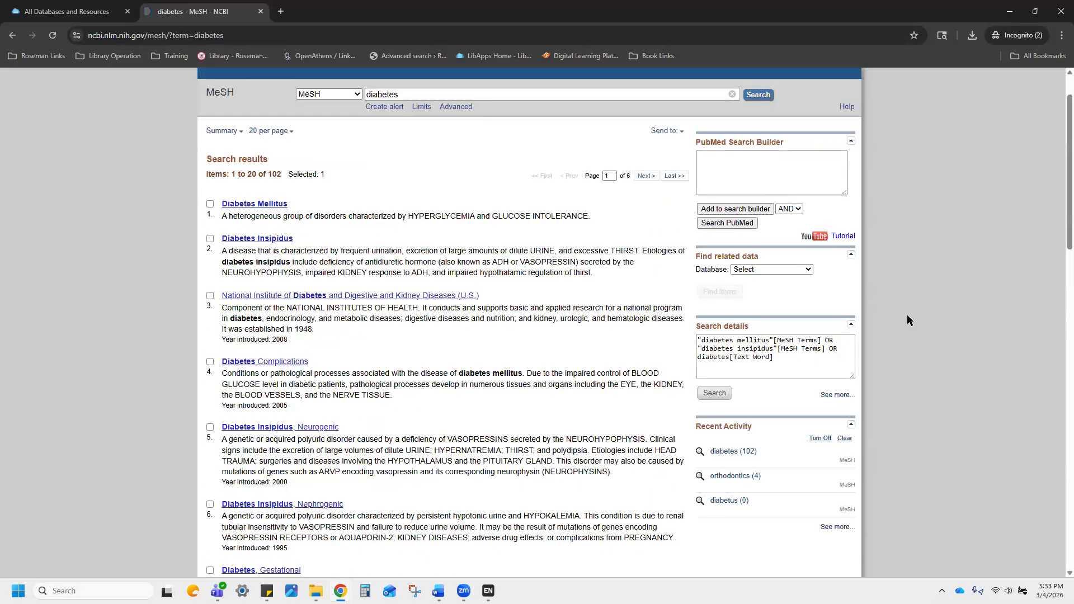
{"action": "left_click", "coordinate": [741, 212]}
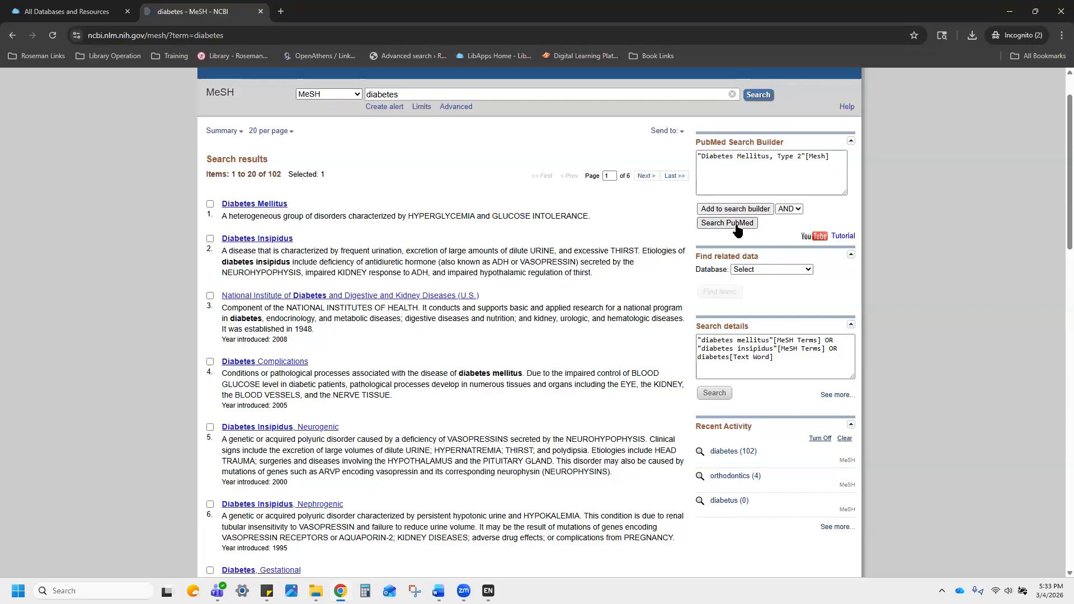
{"action": "left_click", "coordinate": [728, 223]}
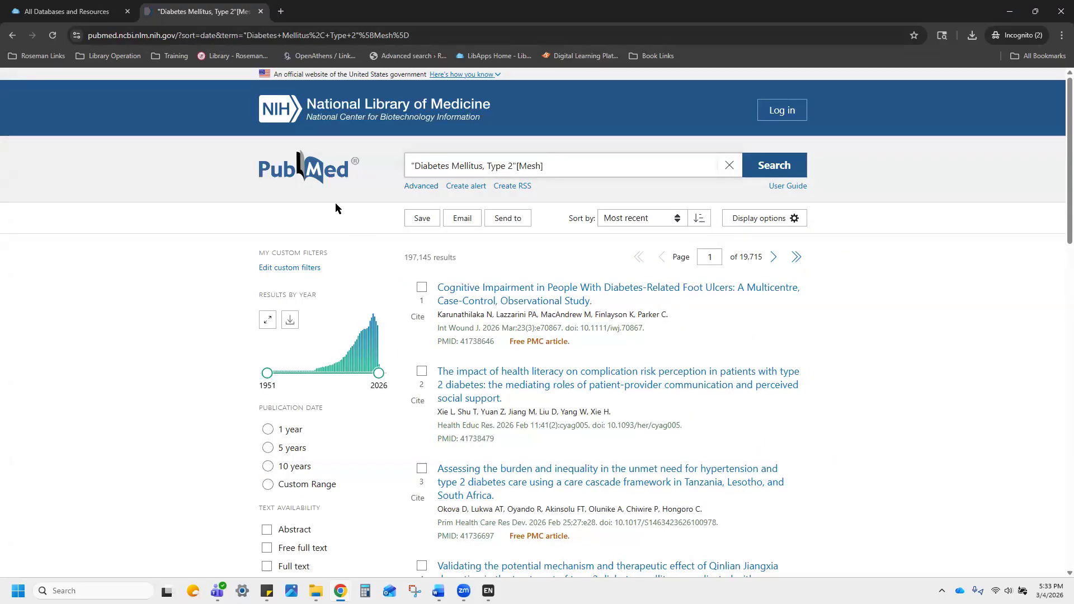
- Return to the PubMed home page and open the Advanced Search Builder with its search history
{"action": "left_click", "coordinate": [307, 178]}
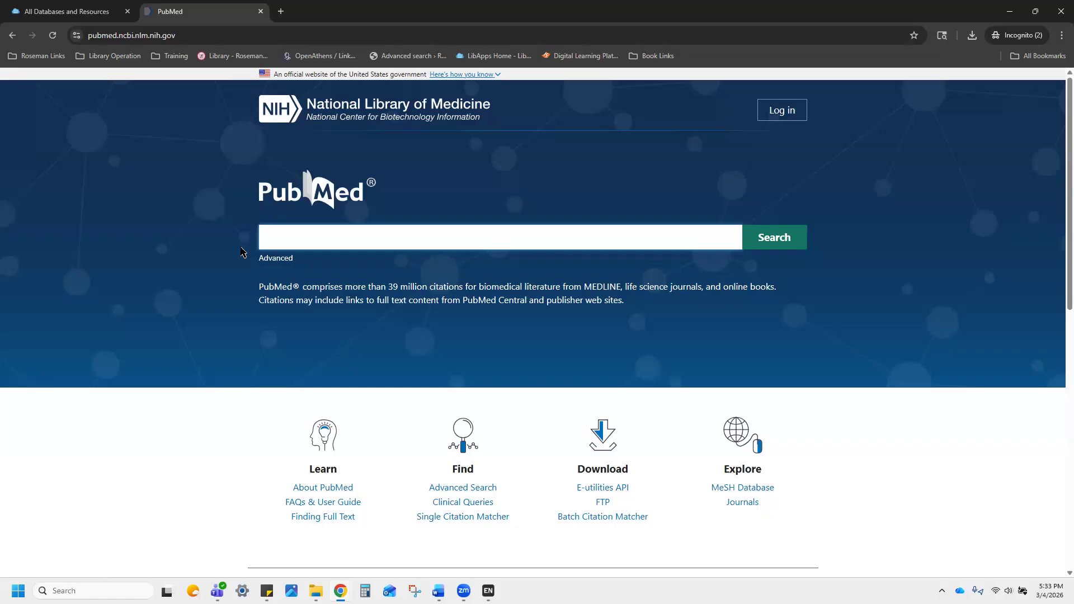
{"action": "left_click", "coordinate": [273, 263]}
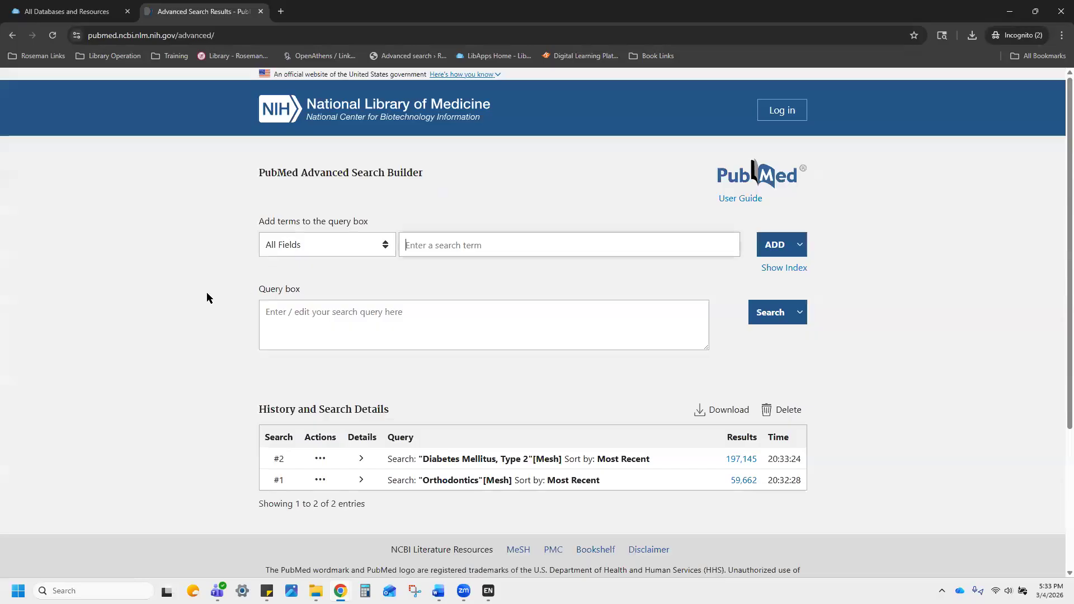
{"action": "scroll", "coordinate": [224, 298], "scroll_direction": "down", "scroll_amount": 2}
{"action": "left_click", "coordinate": [304, 297]}
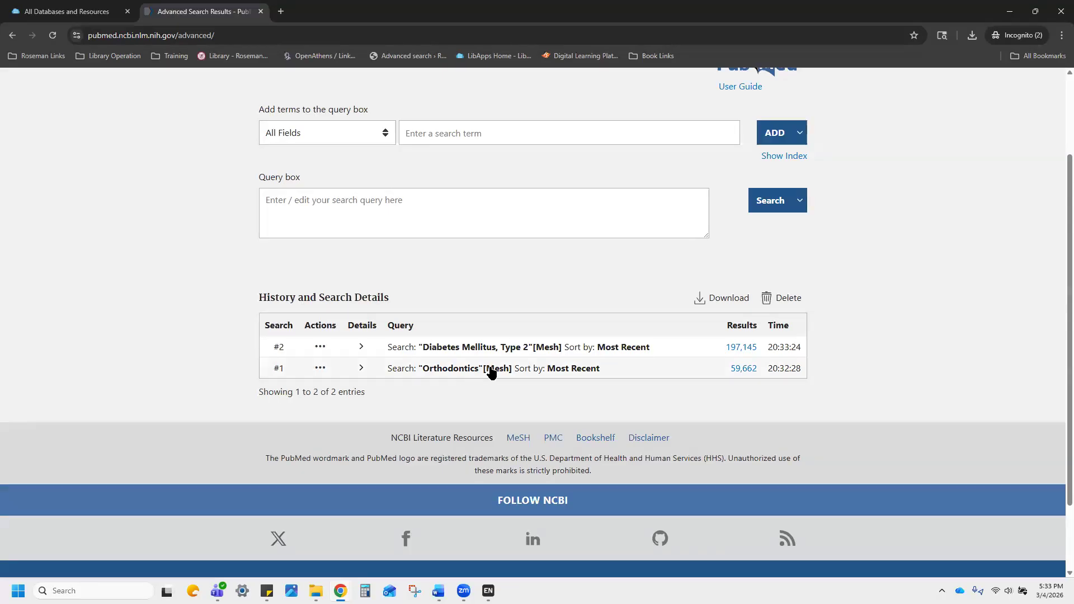
{"action": "left_click", "coordinate": [493, 371]}
{"action": "key", "text": "ctrl"}
{"action": "key", "text": "ctrl"}
- Combine the Orthodontics and Diabetes Mellitus, Type 2 MeSH searches from the history with AND and run the combined query
{"action": "left_click", "coordinate": [321, 372]}
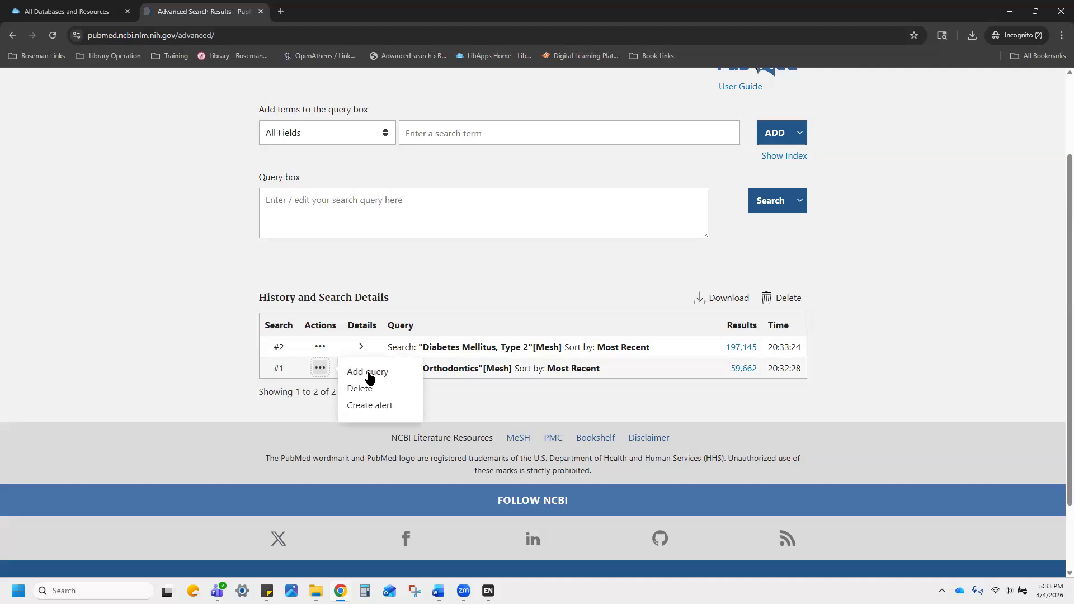
{"action": "left_click", "coordinate": [371, 373]}
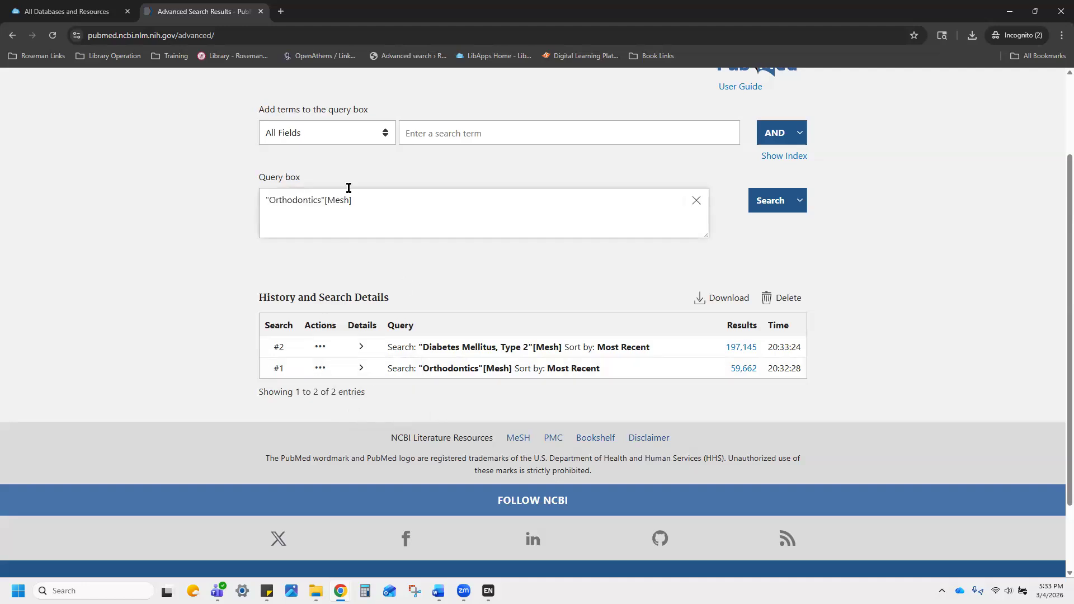
{"action": "left_click", "coordinate": [321, 348]}
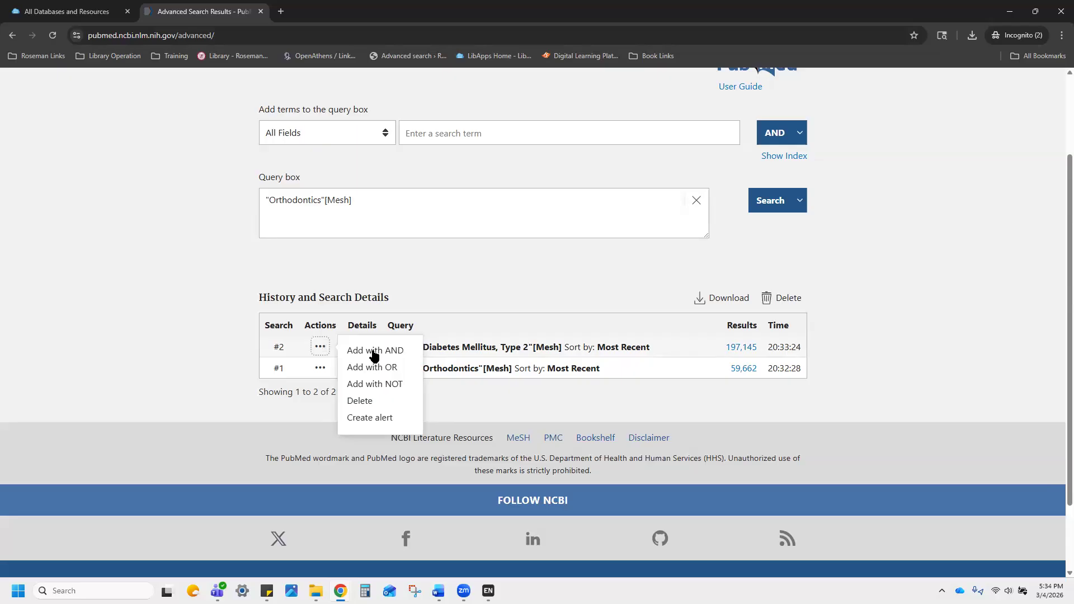
{"action": "left_click", "coordinate": [374, 353]}
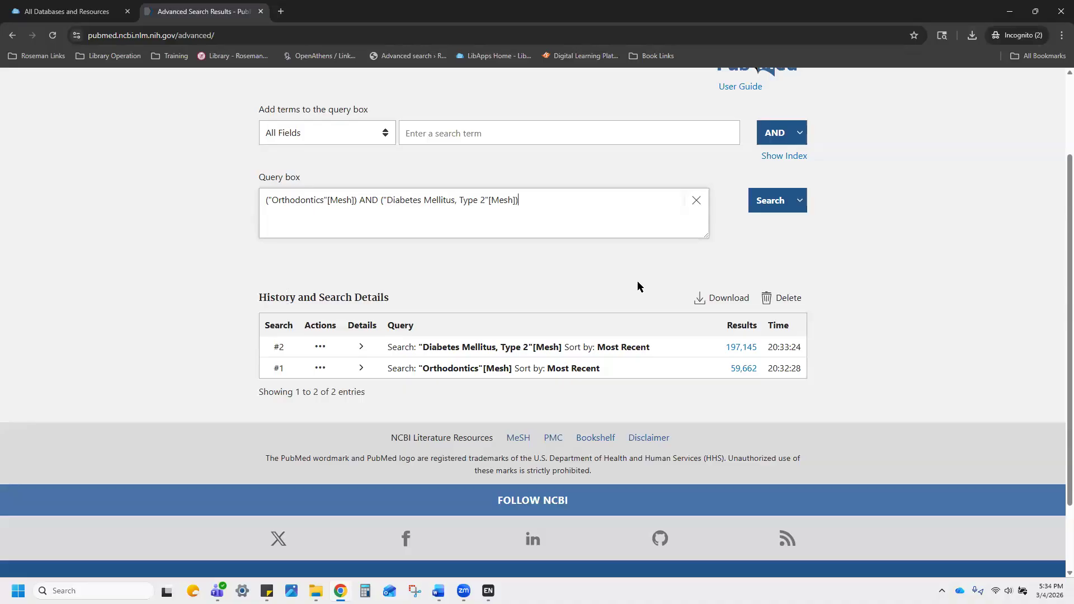
{"action": "scroll", "coordinate": [849, 295], "scroll_direction": "up", "scroll_amount": 1}
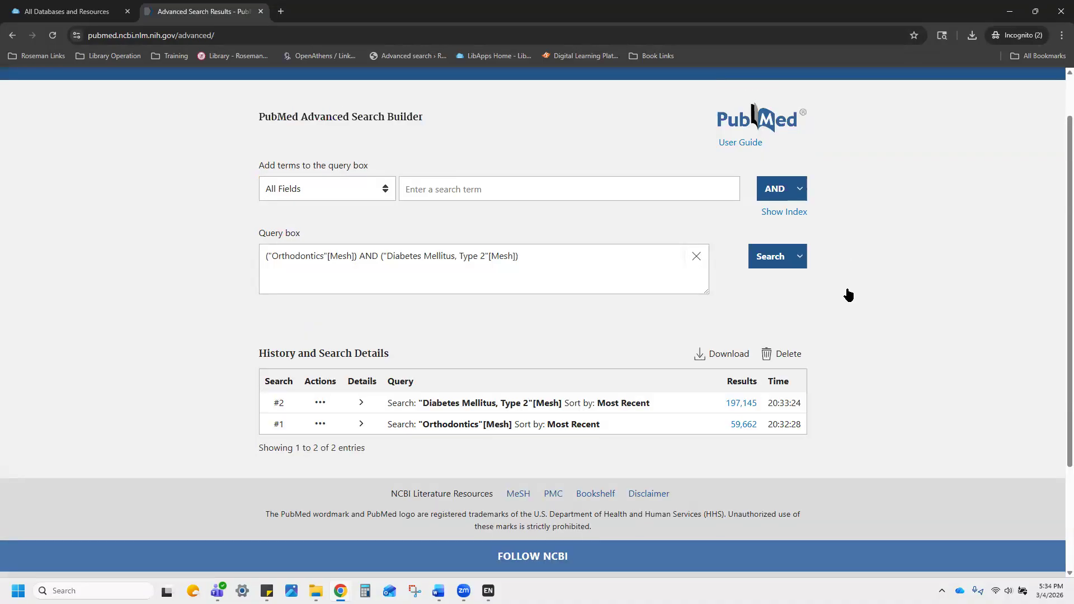
{"action": "left_click", "coordinate": [774, 259]}
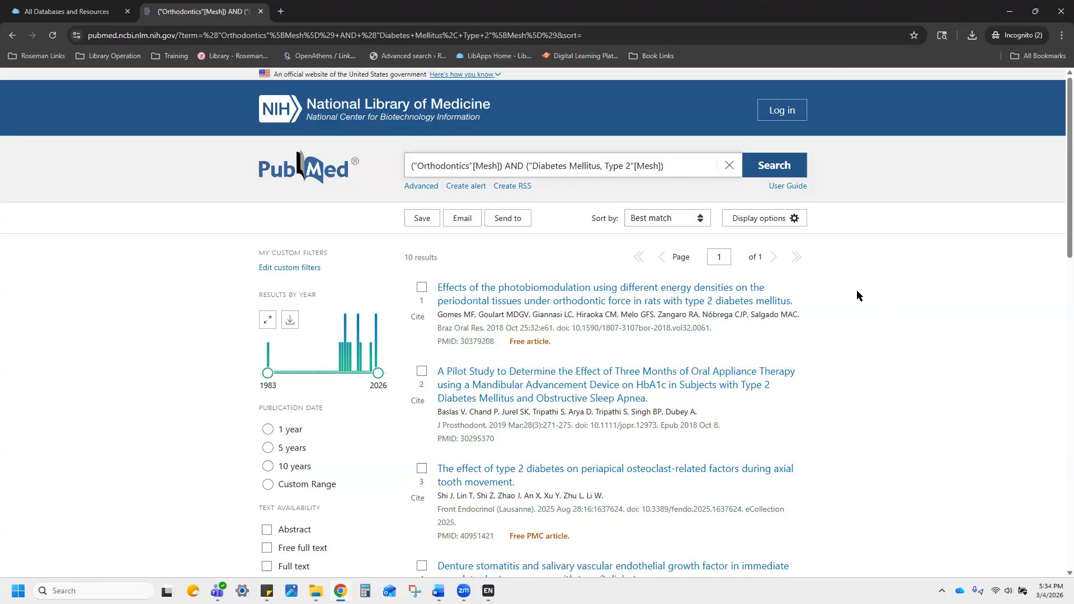
- Open the first result, the photobiomodulation article on rats with type 2 diabetes, in a new tab and look through its abstract
{"action": "right_click", "coordinate": [487, 295]}
{"action": "left_click", "coordinate": [513, 306]}
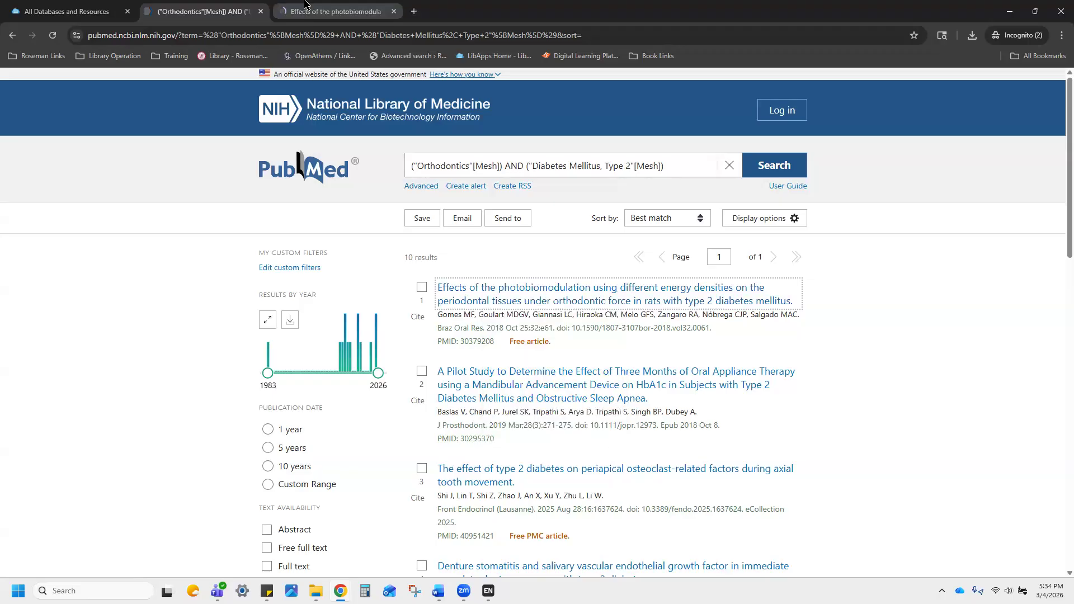
{"action": "left_click", "coordinate": [325, 9]}
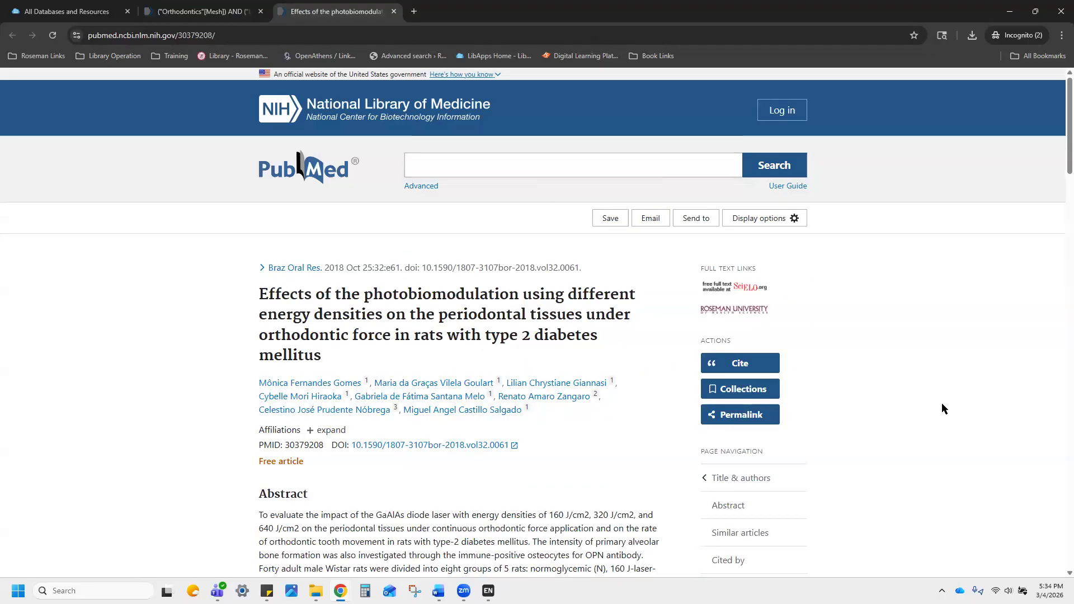
{"action": "scroll", "coordinate": [941, 403], "scroll_direction": "down", "scroll_amount": 3}
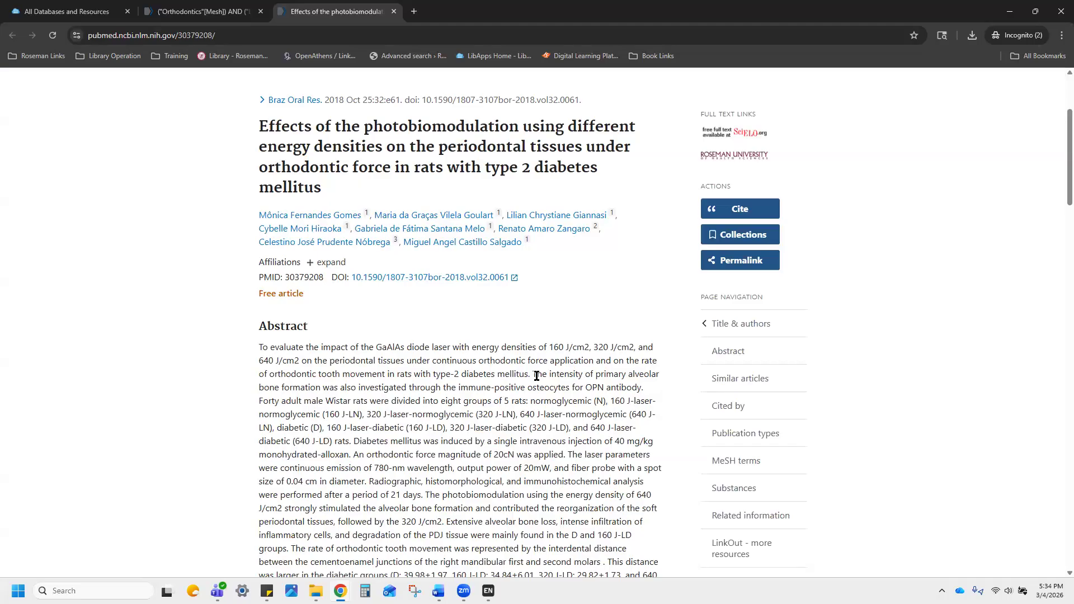
{"action": "scroll", "coordinate": [540, 374], "scroll_direction": "down", "scroll_amount": 4}
{"action": "scroll", "coordinate": [535, 374], "scroll_direction": "up", "scroll_amount": 7}
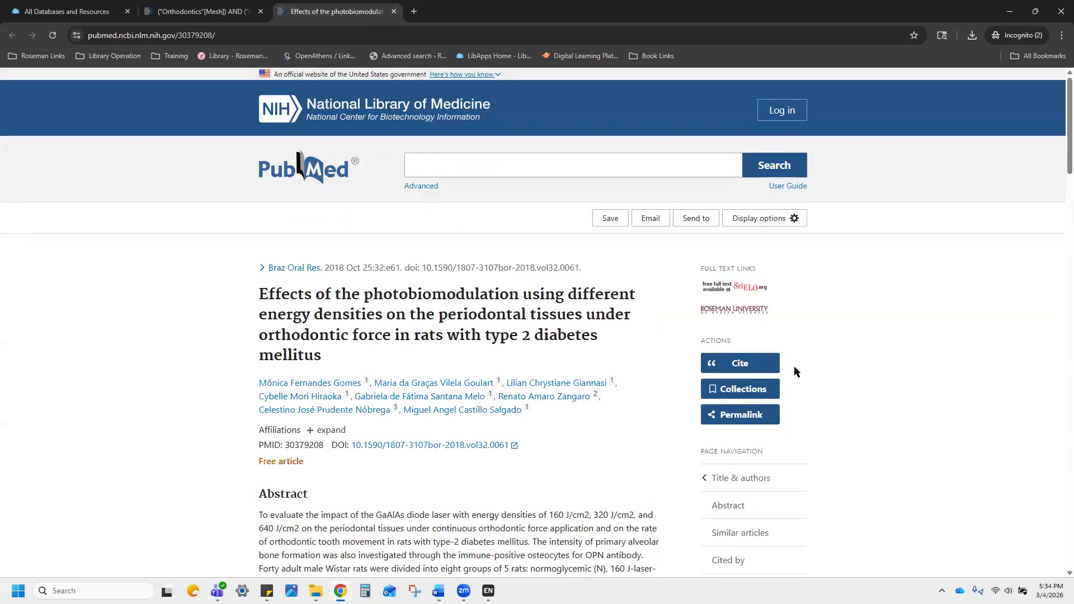
- Download the article's citation as an .nbib file and save it as 30379208 in the Downloads folder
{"action": "left_click", "coordinate": [750, 367]}
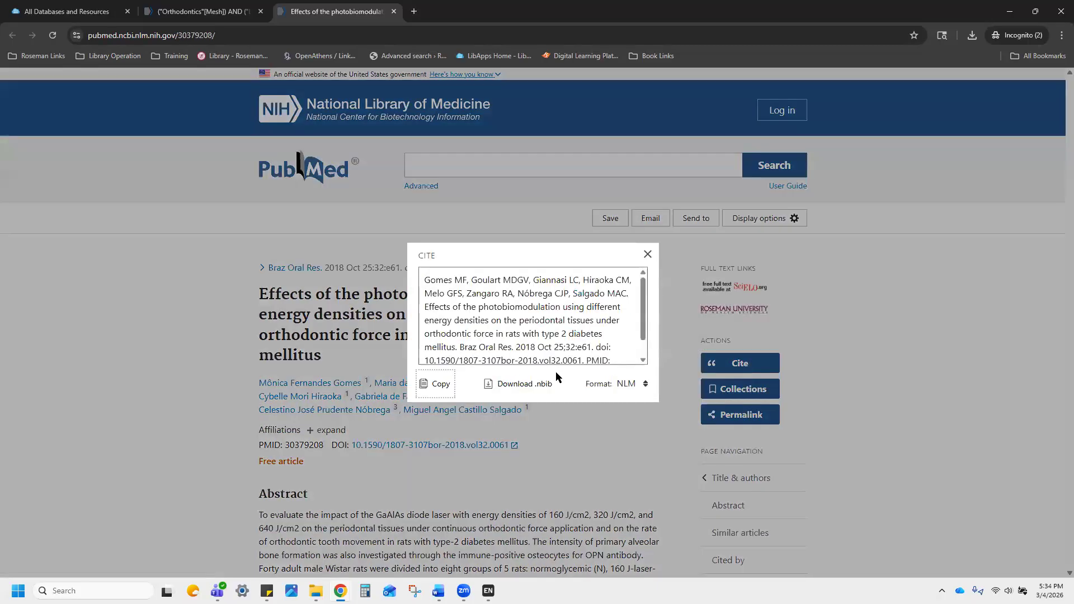
{"action": "left_click", "coordinate": [525, 387]}
{"action": "left_click", "coordinate": [526, 386]}
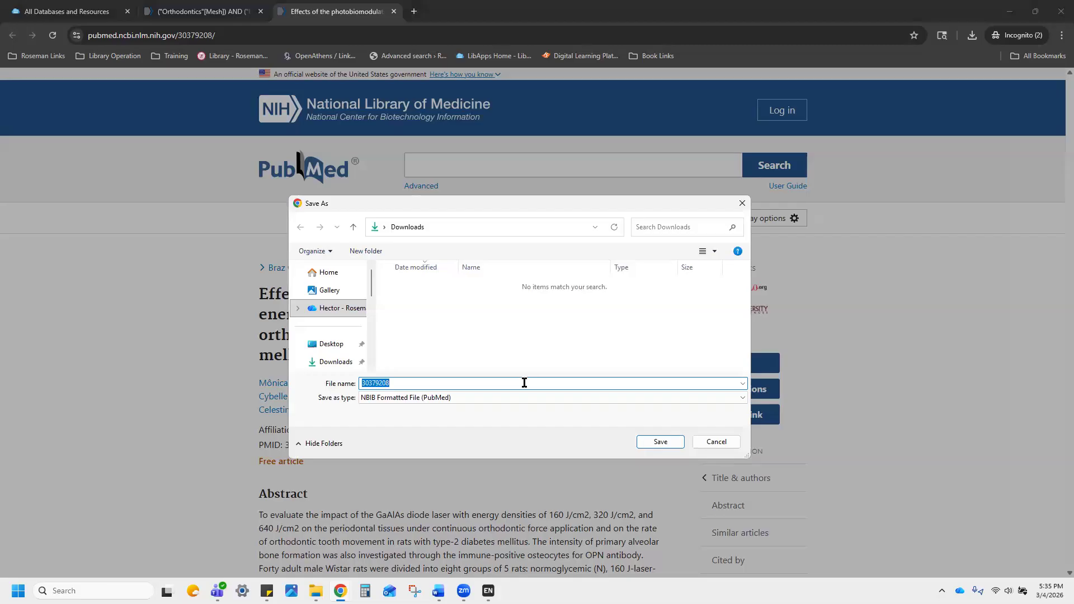
{"action": "left_click", "coordinate": [658, 442]}
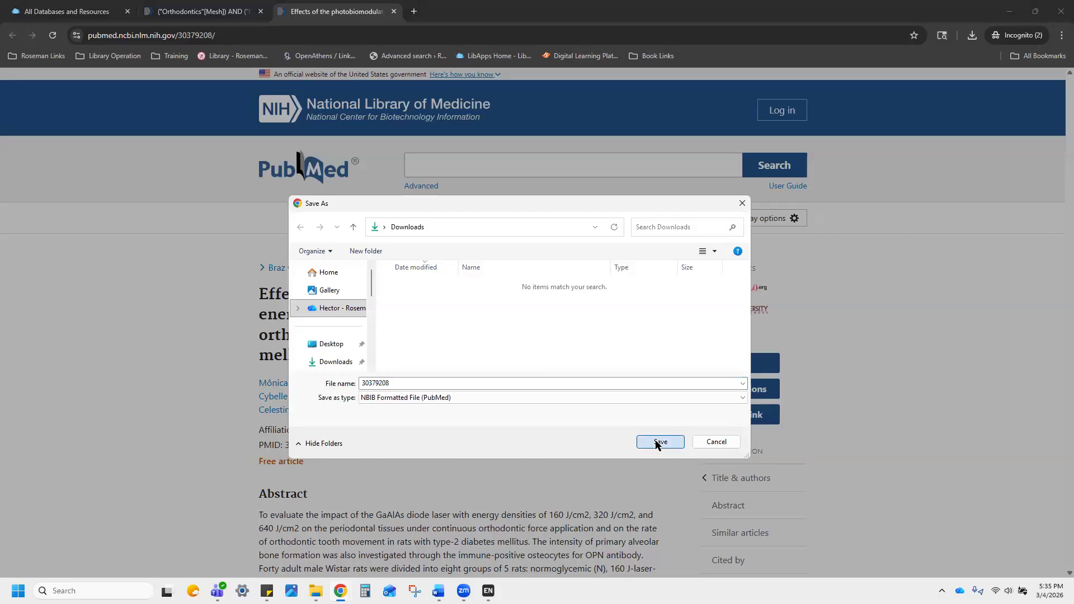
{"action": "left_click", "coordinate": [918, 424]}
- Switch to the Presentation 1 library in EndNote and start importing a file
{"action": "mouse_move", "coordinate": [488, 591]}
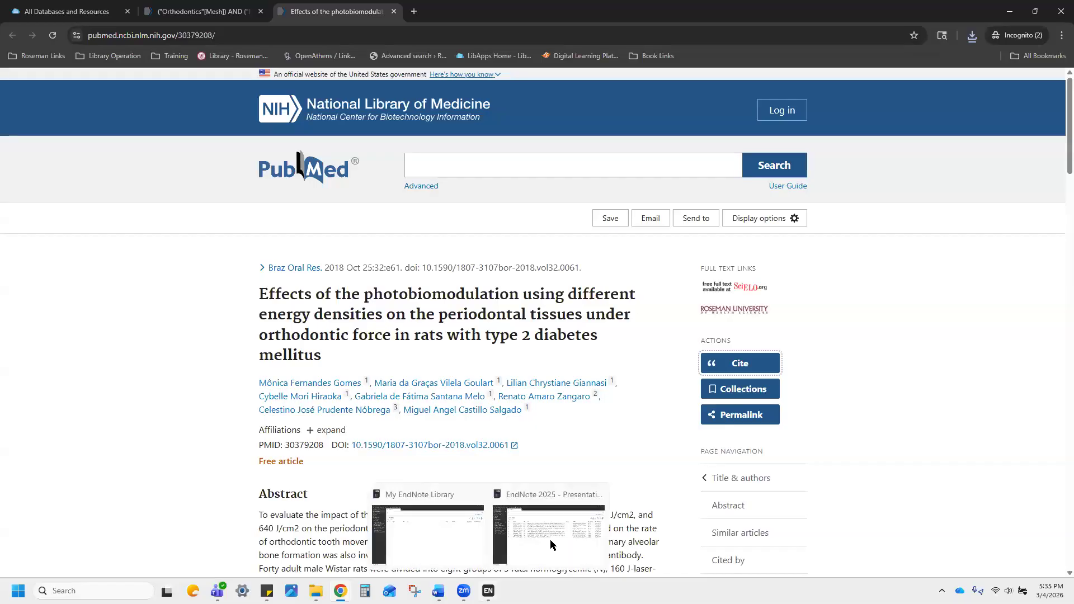
{"action": "left_click", "coordinate": [551, 544]}
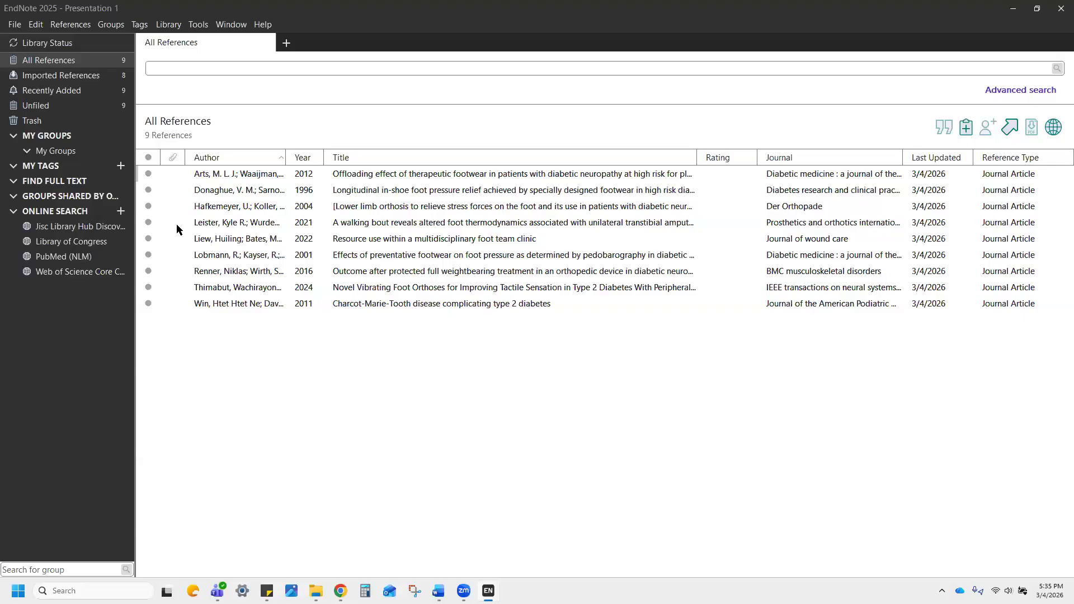
{"action": "left_click", "coordinate": [21, 27]}
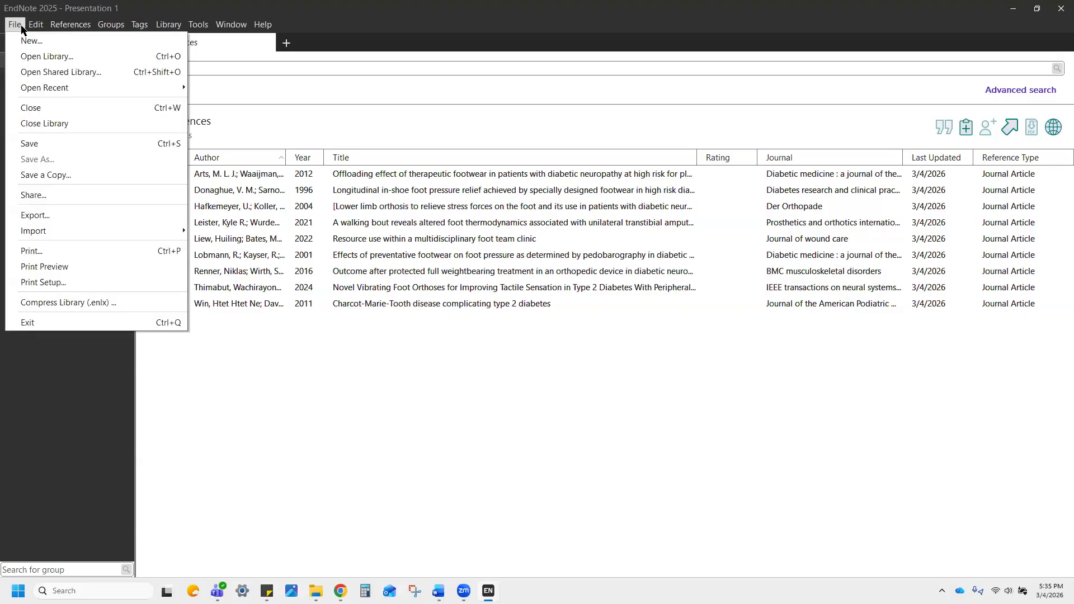
{"action": "left_click", "coordinate": [76, 228]}
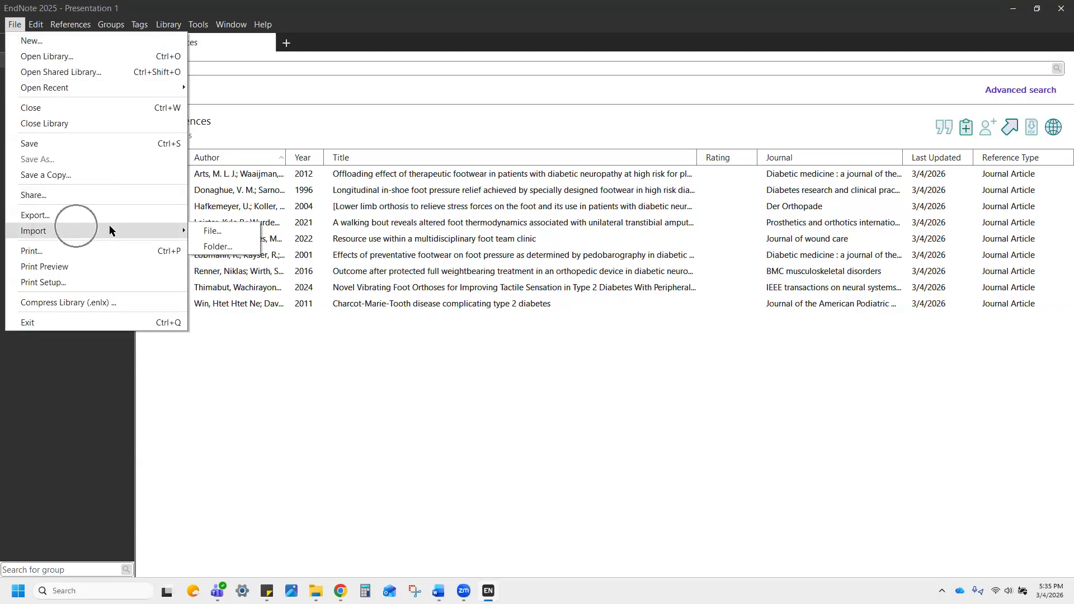
{"action": "left_click", "coordinate": [213, 231]}
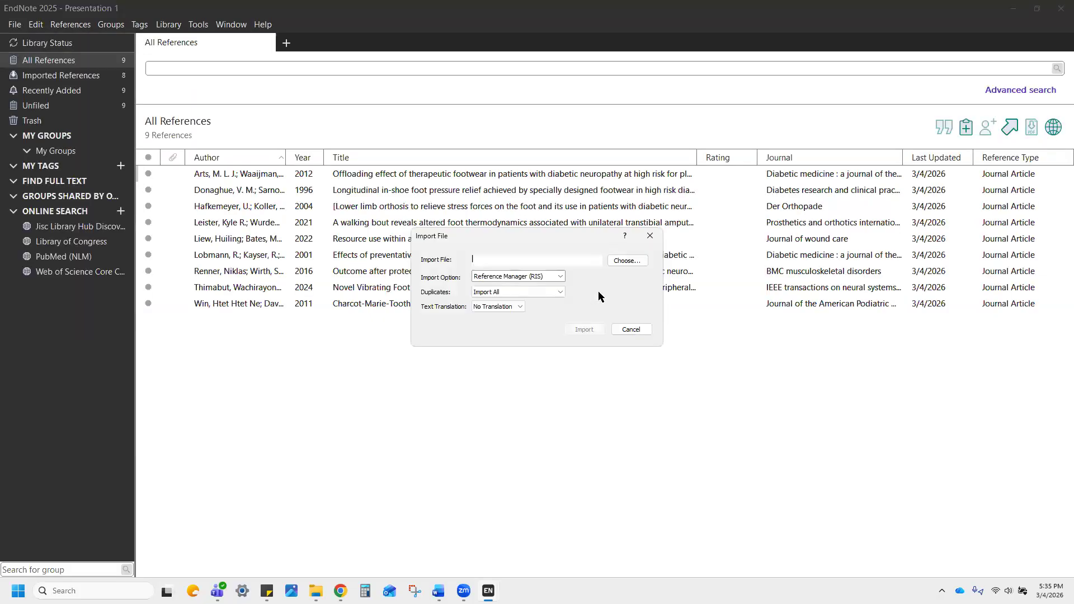
- Examine the full list of import filters, including PubMed (NLM), and leave it without choosing one
{"action": "left_click", "coordinate": [560, 276]}
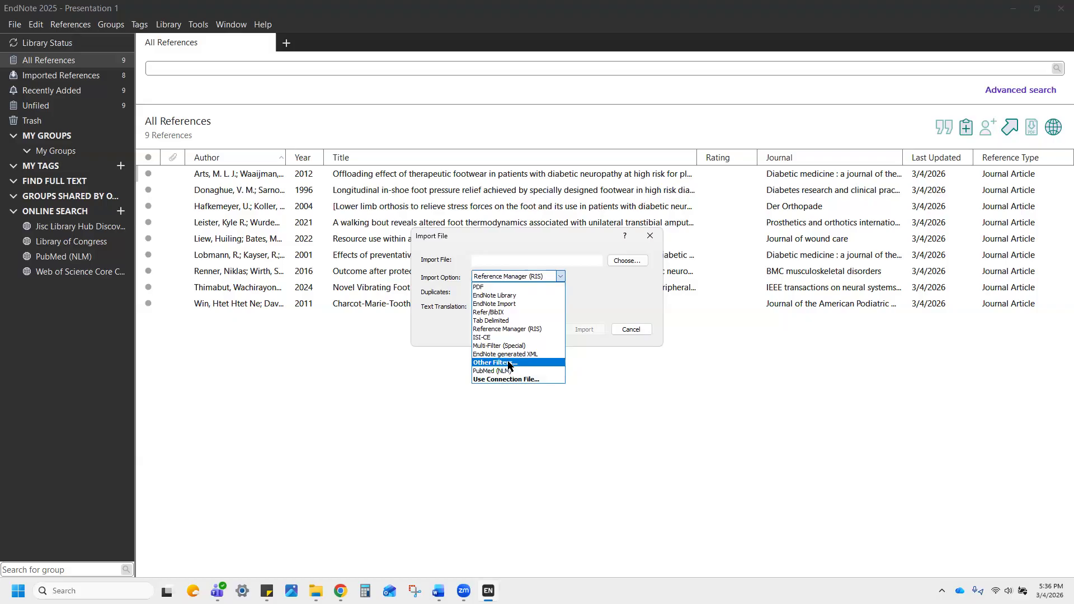
{"action": "left_click", "coordinate": [509, 363]}
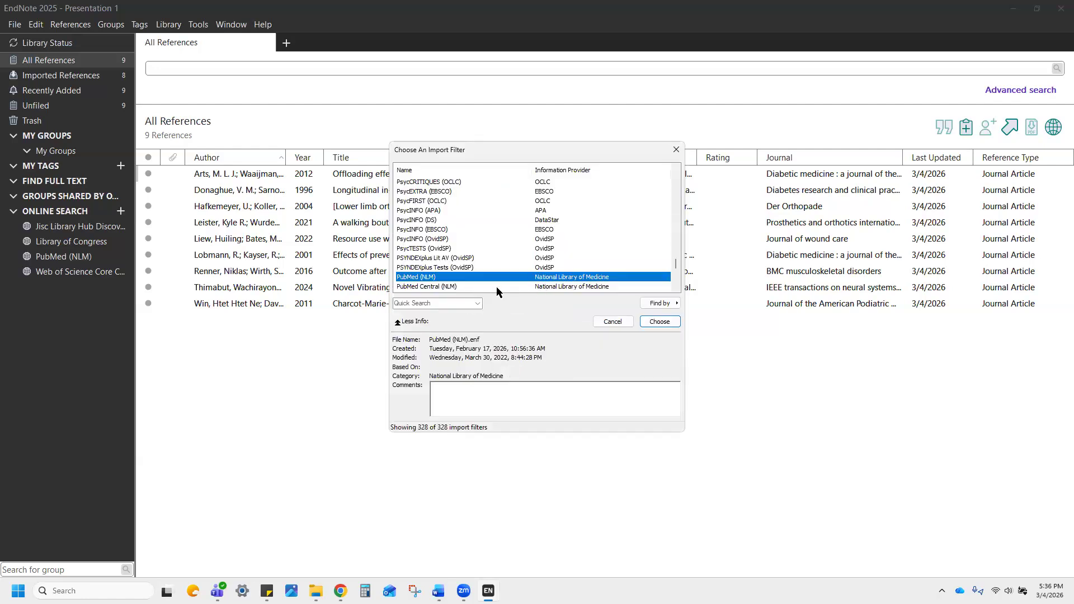
{"action": "scroll", "coordinate": [644, 274], "scroll_direction": "up", "scroll_amount": 6}
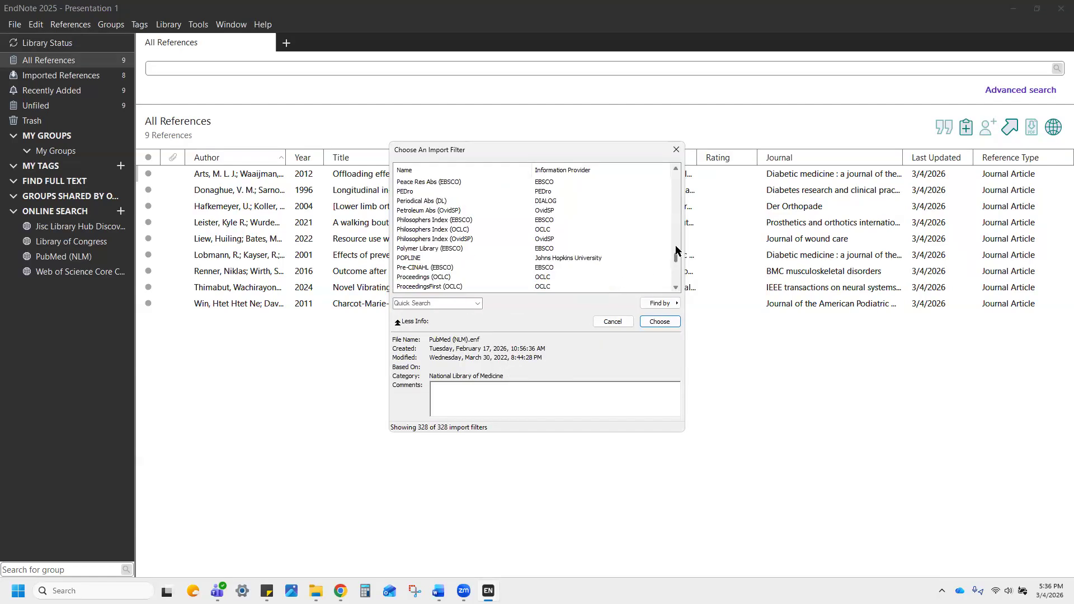
{"action": "left_click_drag", "start_coordinate": [677, 250], "coordinate": [676, 173]}
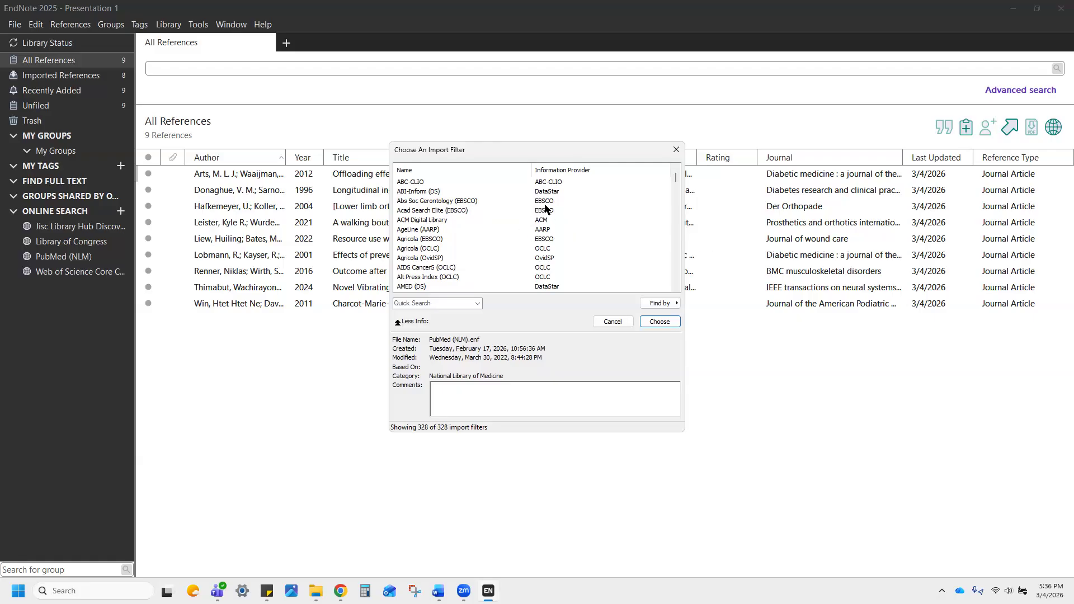
{"action": "key", "text": "ctrl"}
{"action": "scroll", "coordinate": [541, 238], "scroll_direction": "down", "scroll_amount": 8}
{"action": "left_click_drag", "start_coordinate": [676, 189], "coordinate": [676, 267]}
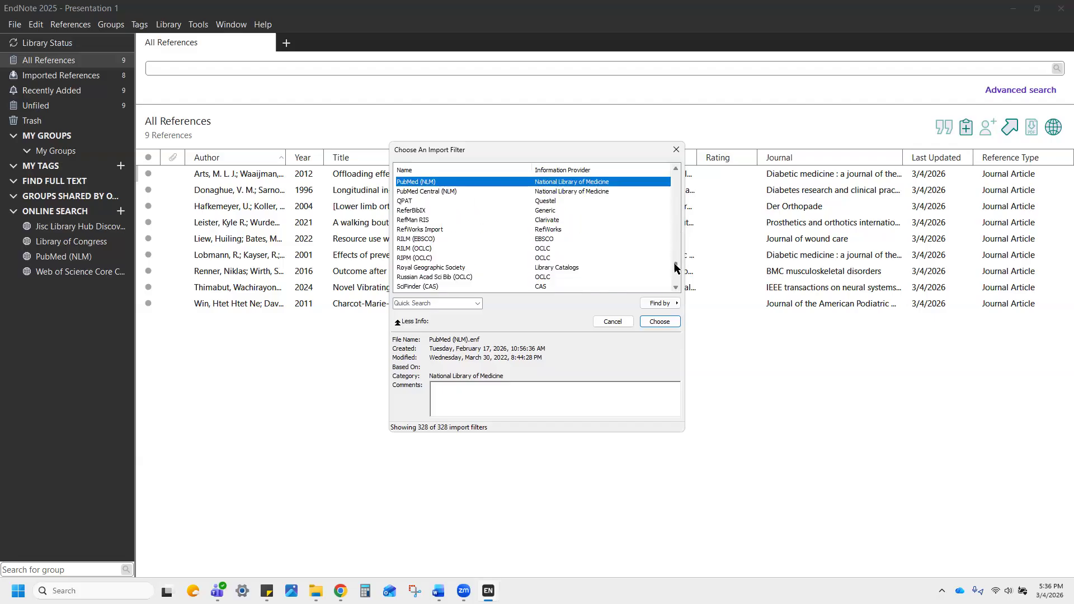
{"action": "scroll", "coordinate": [456, 221], "scroll_direction": "up", "scroll_amount": 1}
{"action": "left_click", "coordinate": [432, 212]}
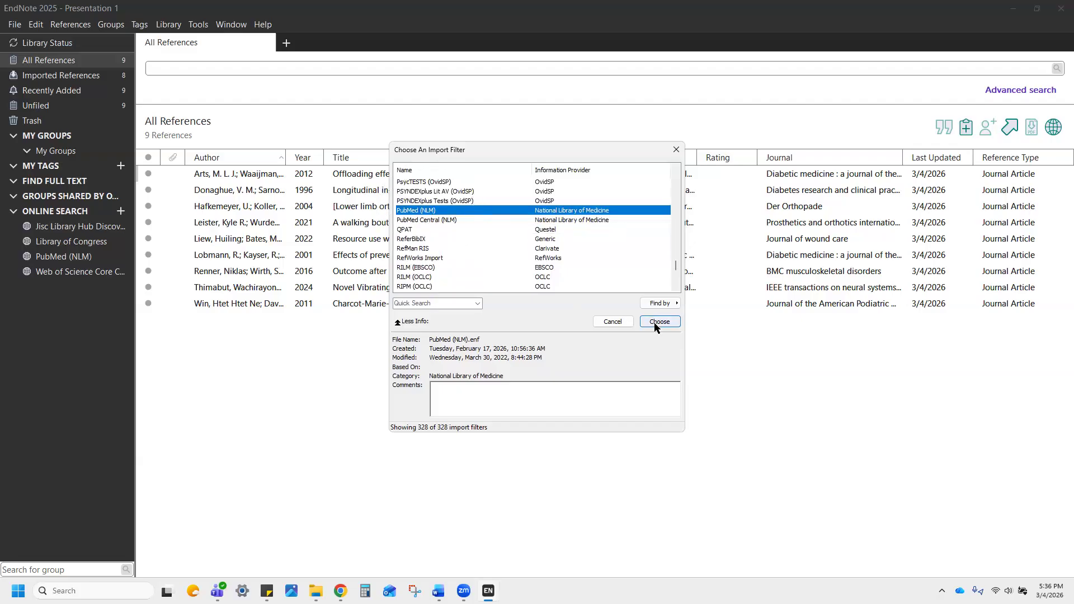
{"action": "left_click", "coordinate": [613, 321]}
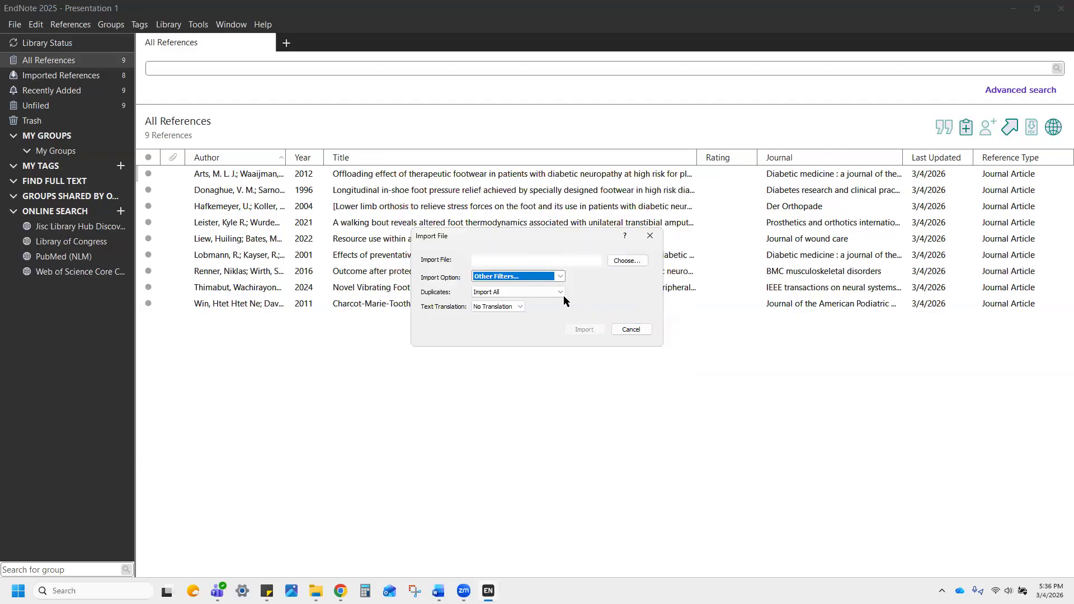
- Import the 30379208 file from the Downloads folder using the PubMed (NLM) import option, and show all references
{"action": "left_click", "coordinate": [542, 278]}
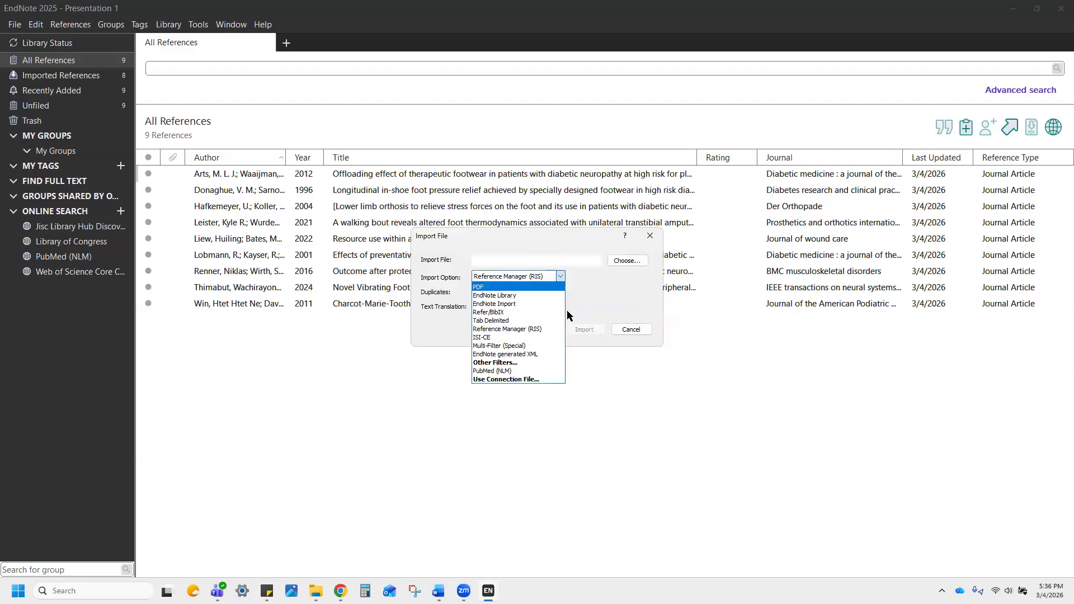
{"action": "left_click", "coordinate": [510, 372]}
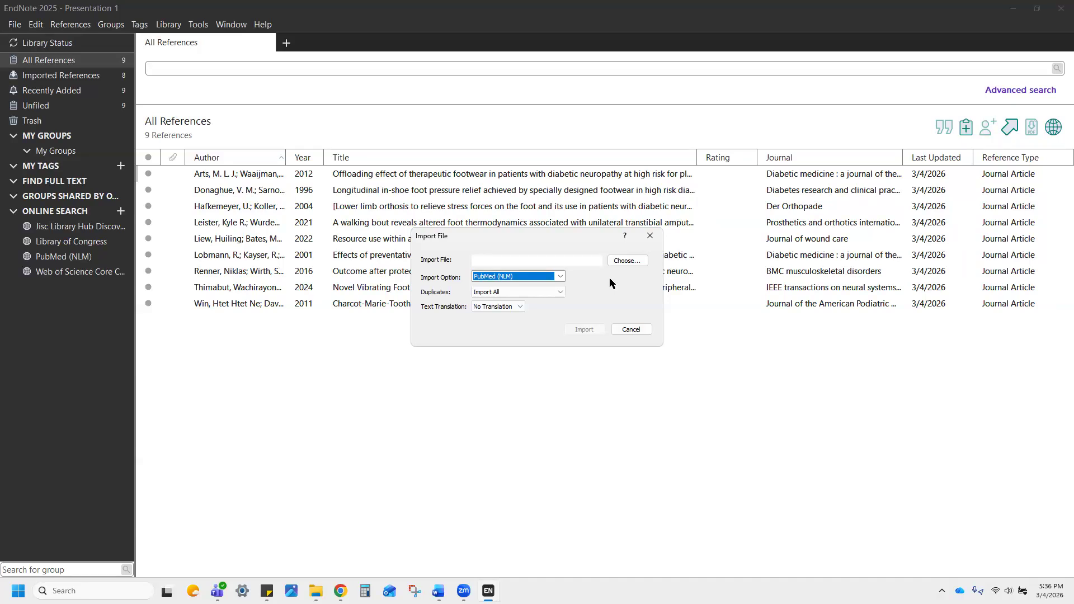
{"action": "left_click", "coordinate": [632, 264]}
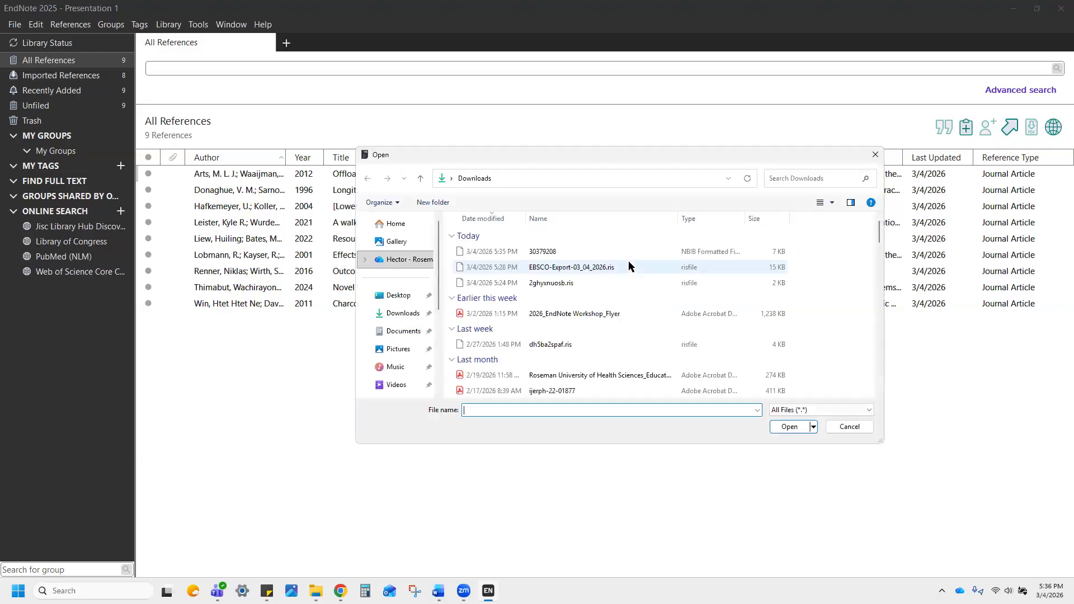
{"action": "left_click", "coordinate": [398, 314]}
{"action": "left_click", "coordinate": [538, 248]}
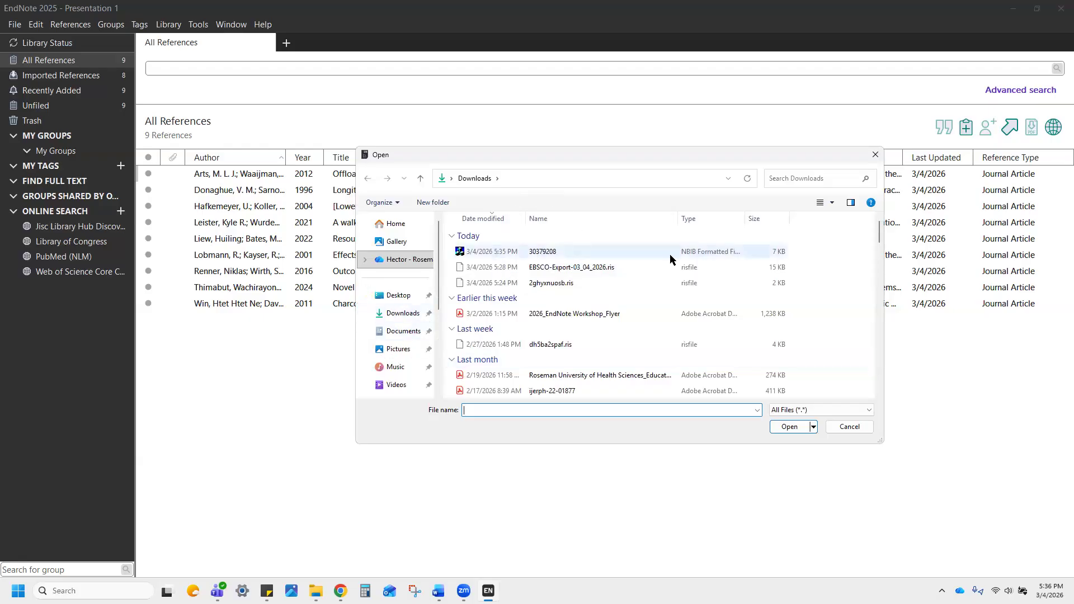
{"action": "left_click", "coordinate": [708, 258]}
{"action": "left_click", "coordinate": [540, 255]}
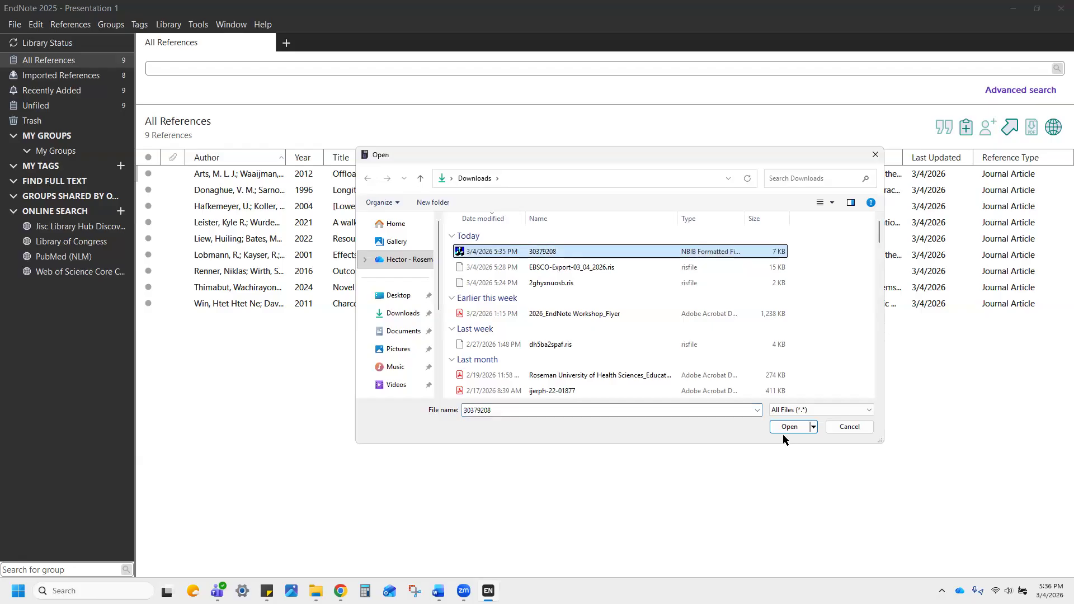
{"action": "left_click", "coordinate": [790, 428]}
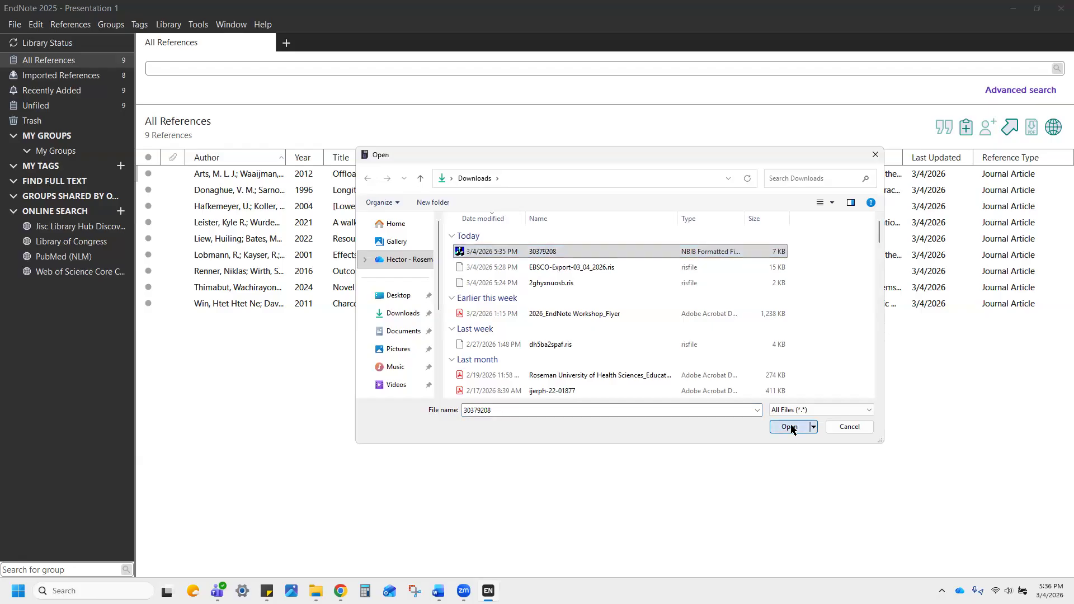
{"action": "left_click", "coordinate": [586, 331]}
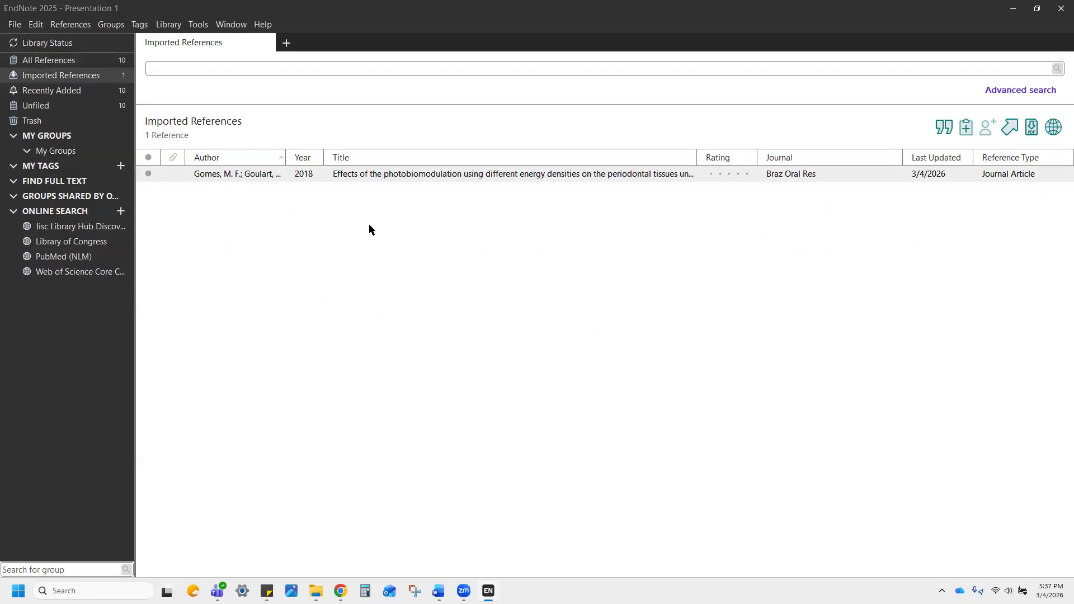
{"action": "key", "text": "ctrl"}
{"action": "left_click", "coordinate": [63, 64]}
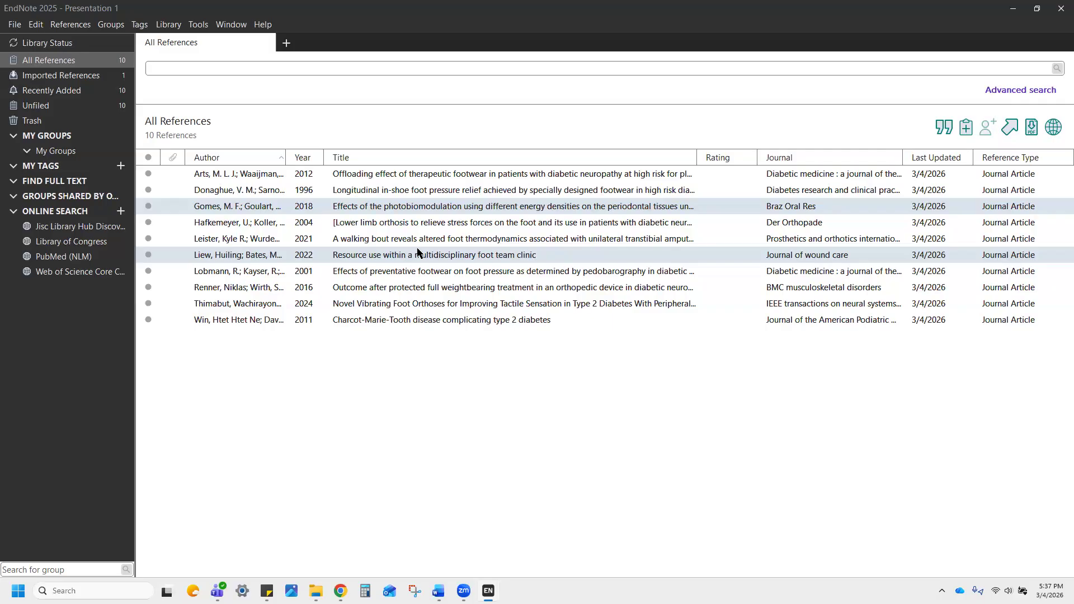
- Switch to the PubMed results in Chrome, closing the photobiomodulation article's tab, and select results 2 through 10
{"action": "left_click", "coordinate": [1015, 10]}
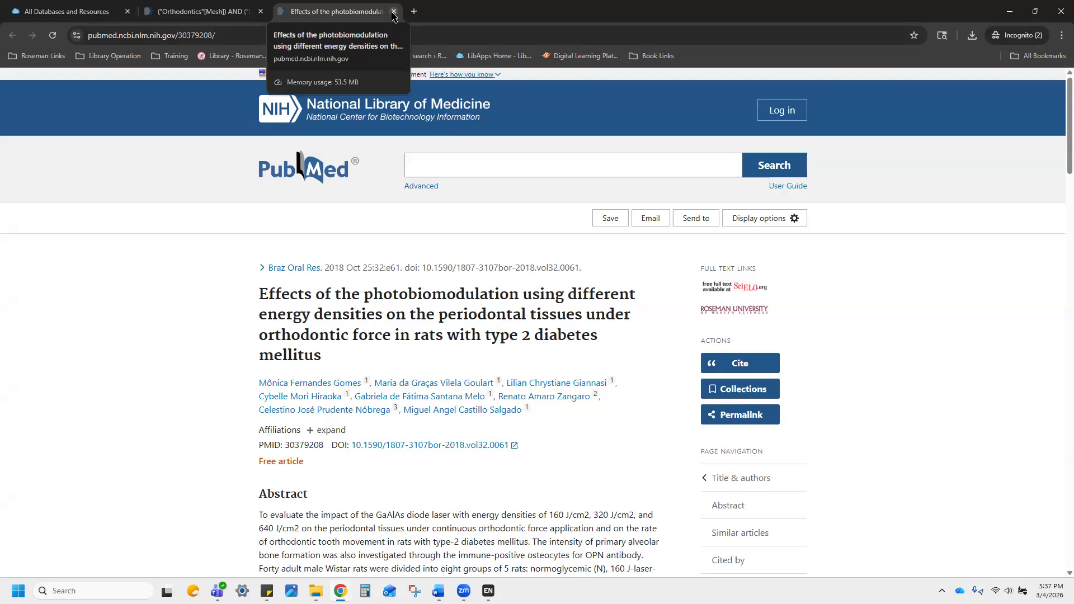
{"action": "left_click", "coordinate": [393, 13]}
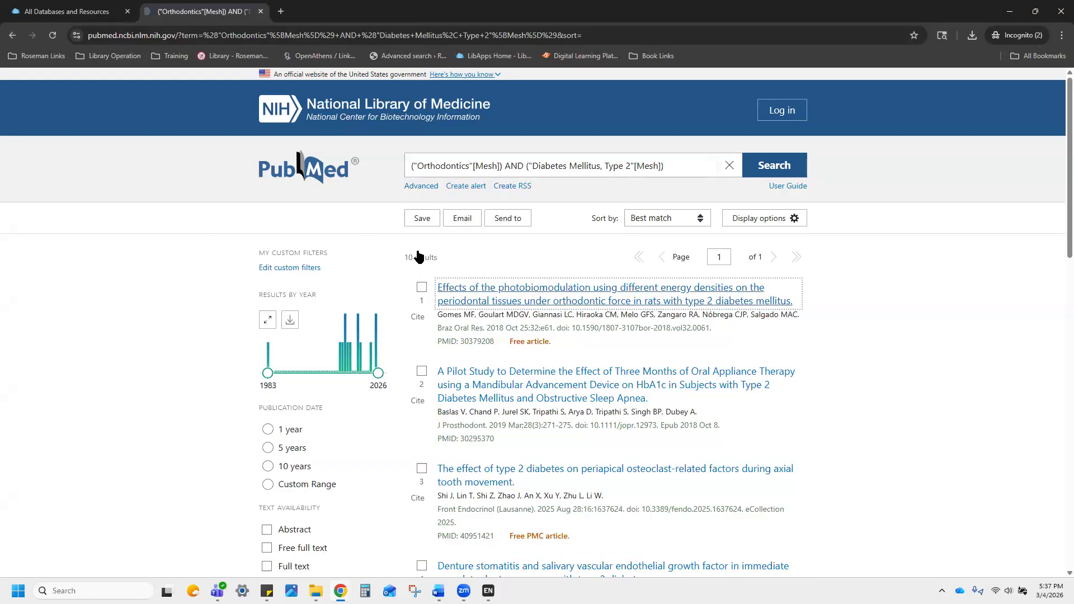
{"action": "scroll", "coordinate": [464, 302], "scroll_direction": "down", "scroll_amount": 2}
{"action": "left_click", "coordinate": [422, 259]}
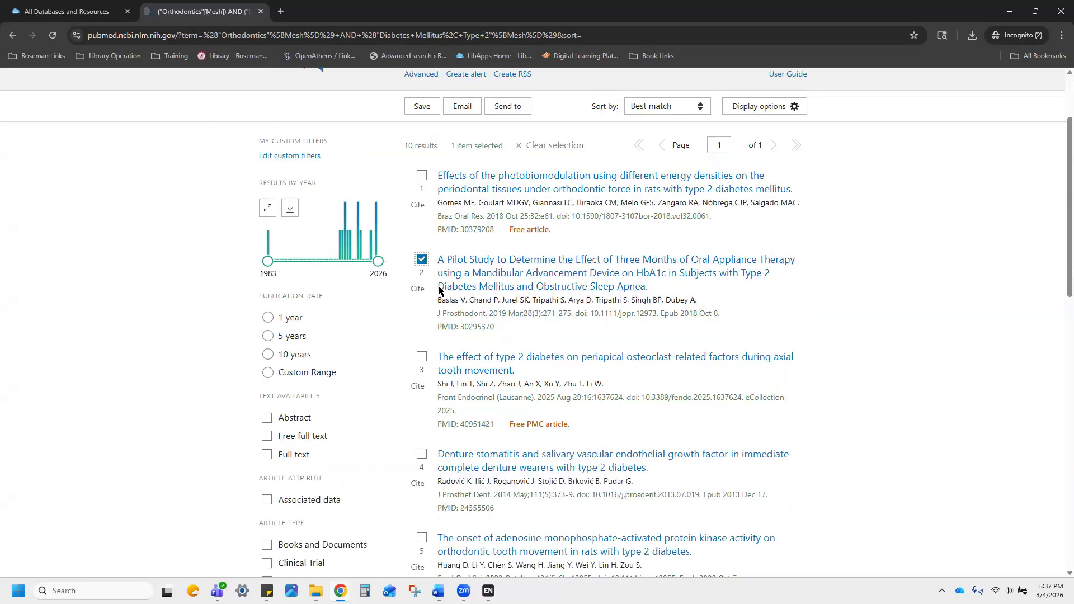
{"action": "scroll", "coordinate": [417, 296], "scroll_direction": "down", "scroll_amount": 1}
{"action": "left_click", "coordinate": [422, 302]}
{"action": "scroll", "coordinate": [442, 294], "scroll_direction": "down", "scroll_amount": 2}
{"action": "scroll", "coordinate": [453, 288], "scroll_direction": "down", "scroll_amount": 1}
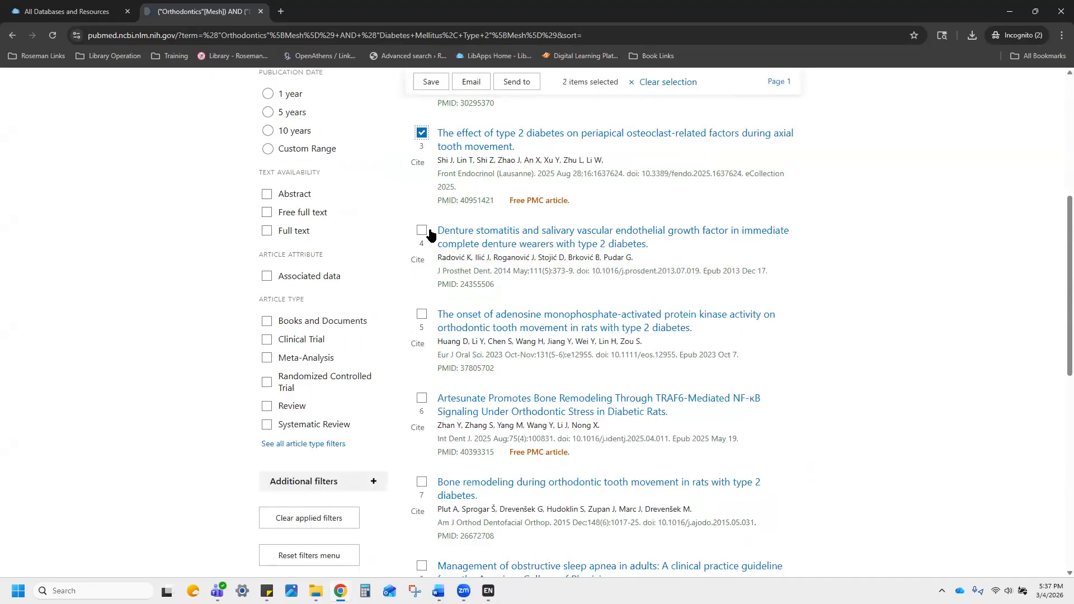
{"action": "left_click", "coordinate": [427, 232]}
{"action": "scroll", "coordinate": [429, 247], "scroll_direction": "down", "scroll_amount": 1}
{"action": "left_click", "coordinate": [422, 259]}
{"action": "scroll", "coordinate": [422, 247], "scroll_direction": "down", "scroll_amount": 2}
{"action": "left_click", "coordinate": [422, 233]}
{"action": "left_click", "coordinate": [422, 314]}
{"action": "scroll", "coordinate": [503, 360], "scroll_direction": "down", "scroll_amount": 1}
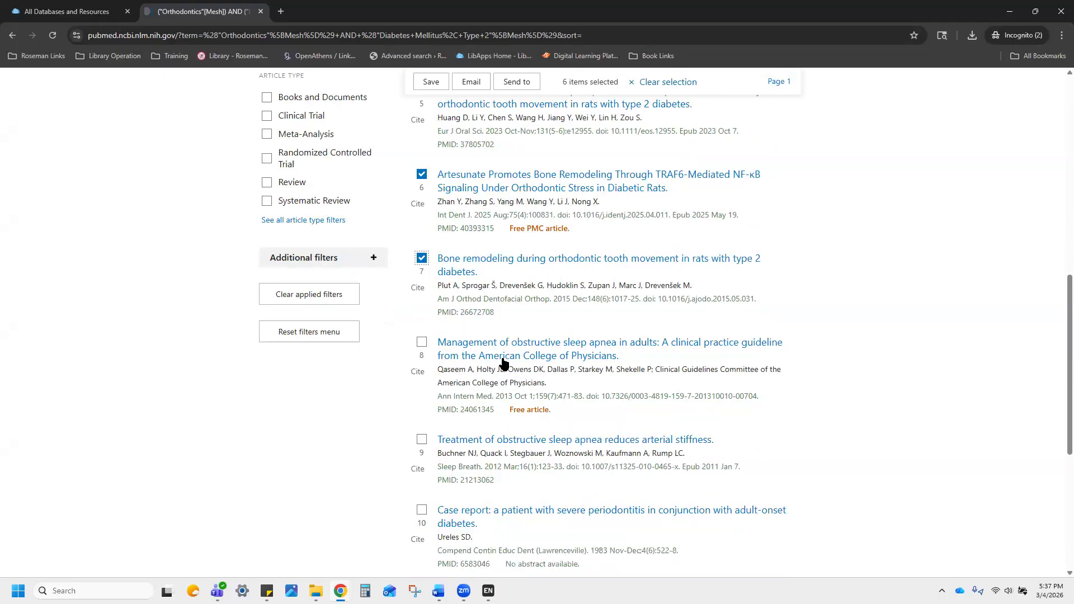
{"action": "left_click", "coordinate": [422, 341]}
{"action": "scroll", "coordinate": [425, 341], "scroll_direction": "down", "scroll_amount": 2}
{"action": "left_click", "coordinate": [422, 327]}
{"action": "left_click", "coordinate": [422, 398]}
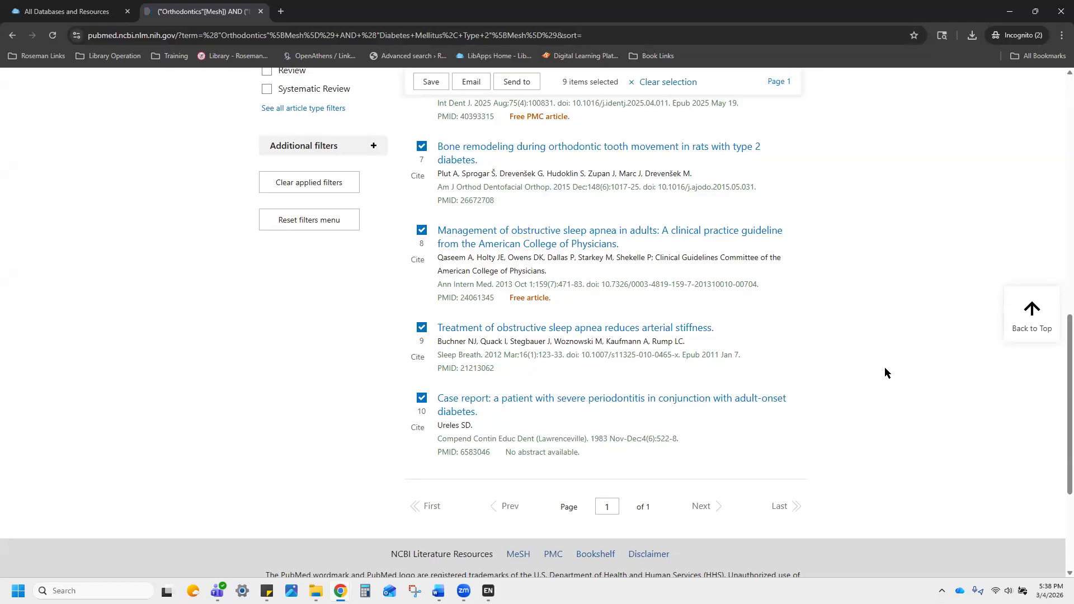
- Send the nine selected results to a citation manager file and save it as pubmed-Orthodonti-set in the Downloads folder
{"action": "scroll", "coordinate": [876, 373], "scroll_direction": "up", "scroll_amount": 15}
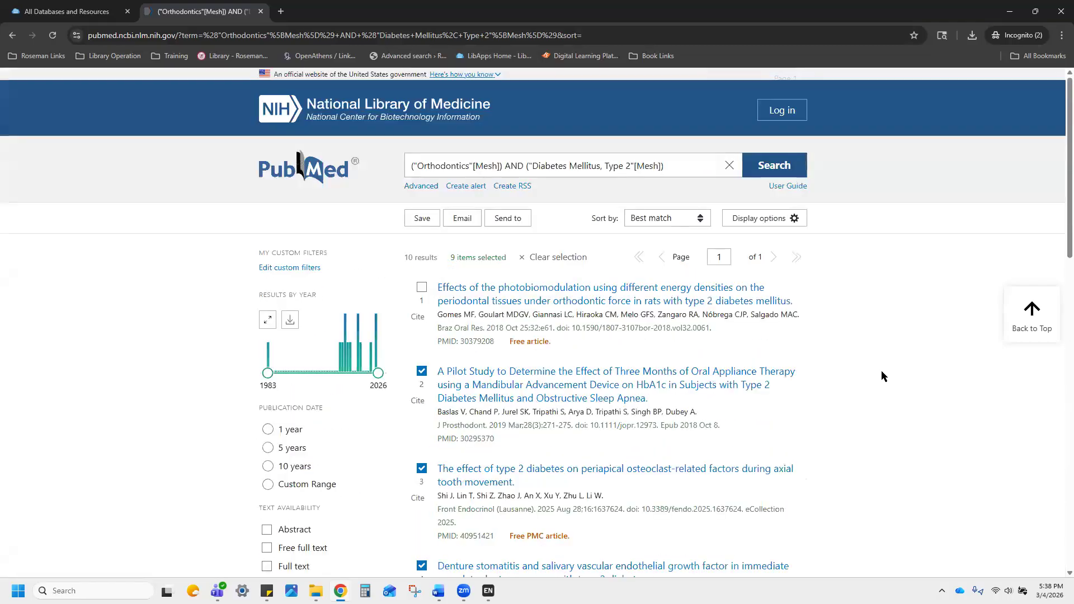
{"action": "left_click", "coordinate": [509, 220]}
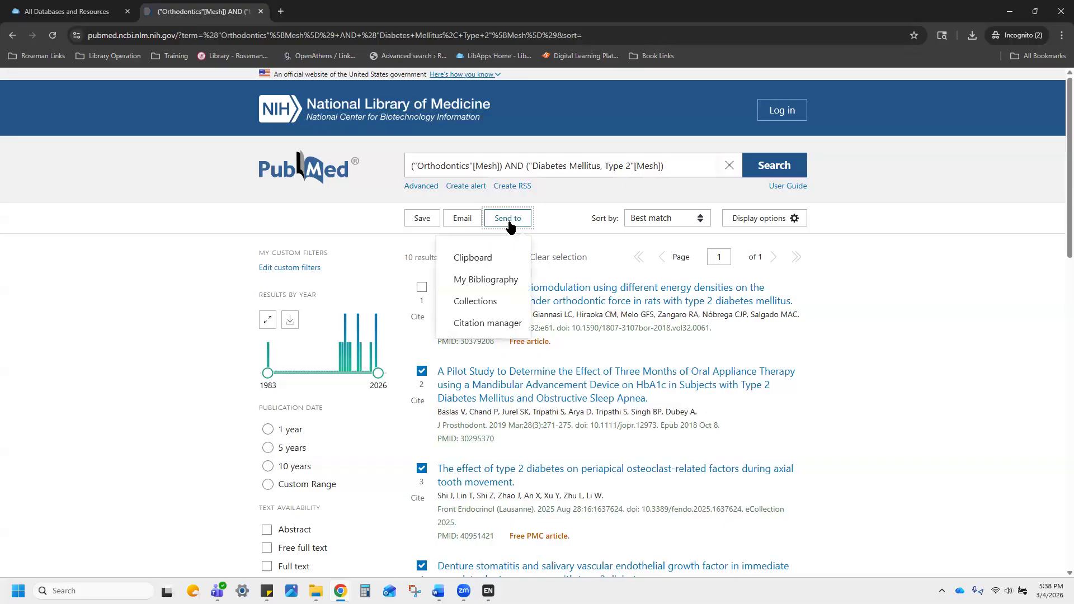
{"action": "left_click", "coordinate": [490, 326]}
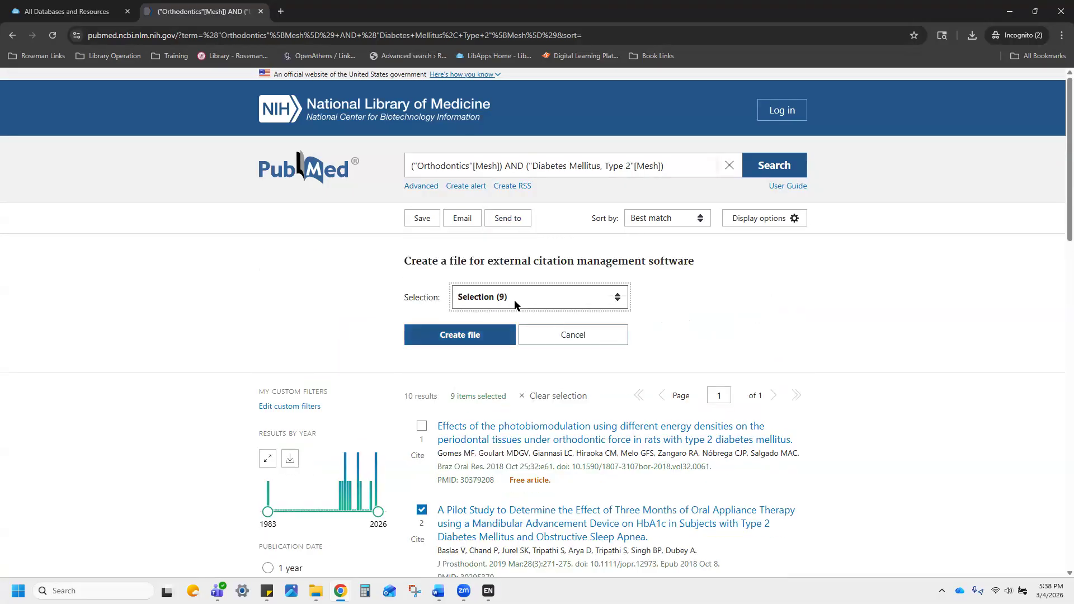
{"action": "left_click", "coordinate": [562, 302]}
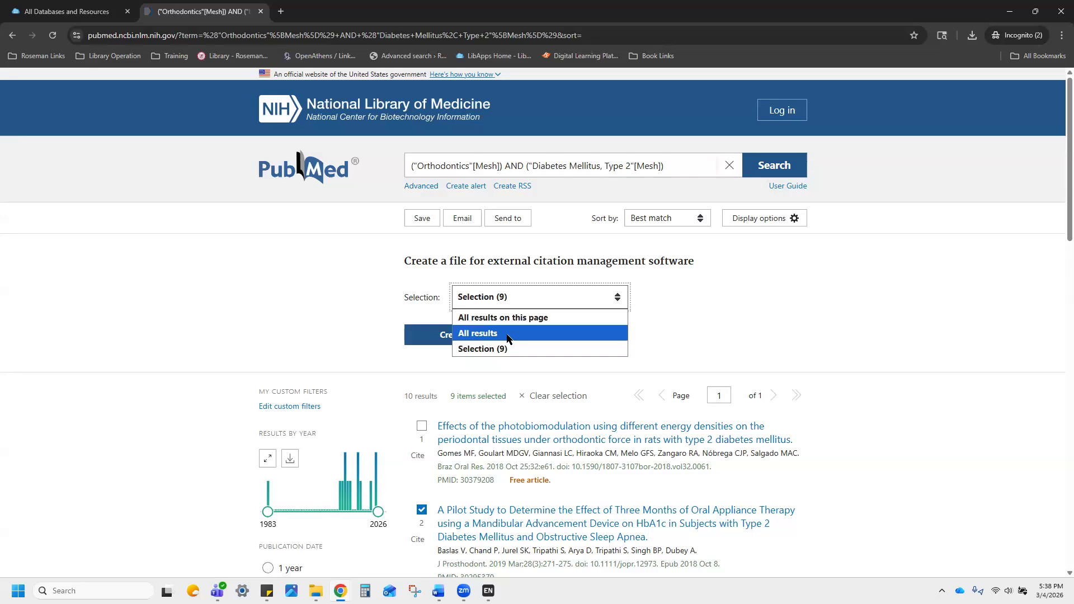
{"action": "left_click", "coordinate": [477, 350]}
{"action": "left_click", "coordinate": [455, 337]}
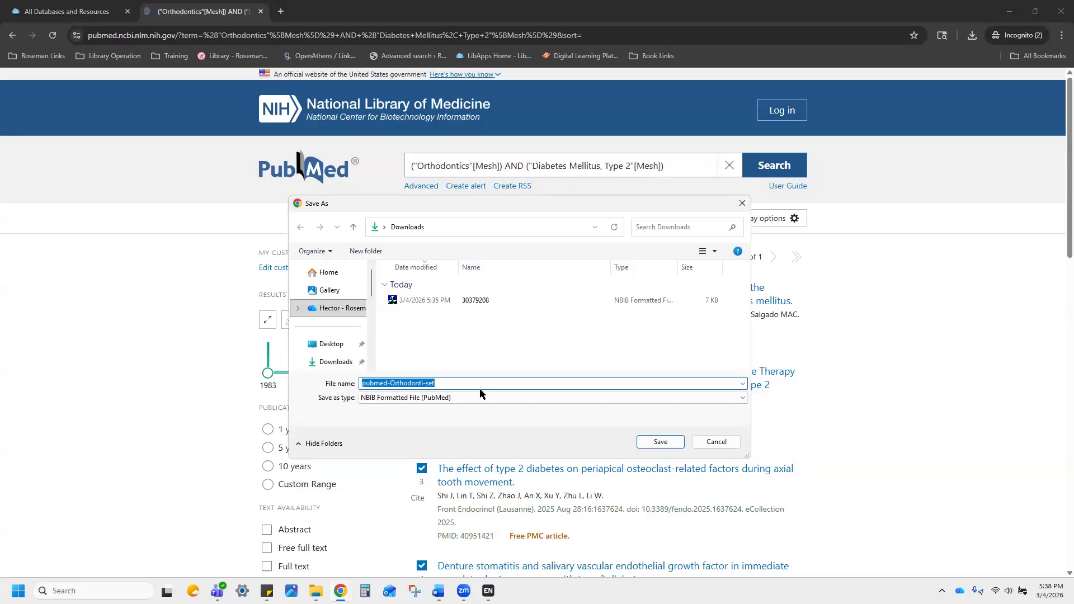
{"action": "left_click", "coordinate": [661, 443]}
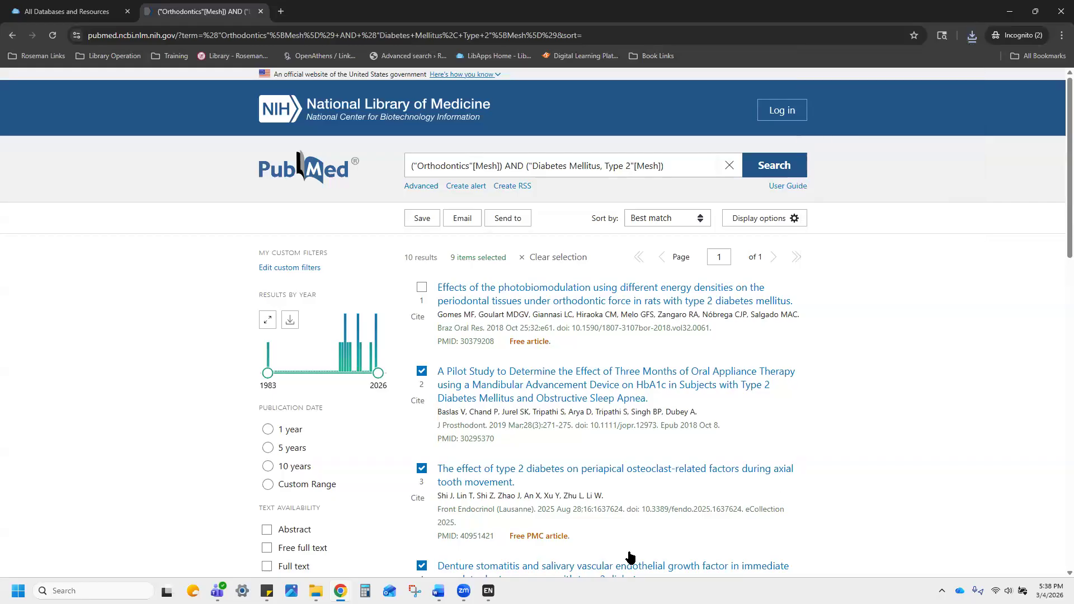
- Switch to the Presentation 1 library in EndNote, import pubmed-Orthodonti-set with the PubMed (NLM) option, and show all references
{"action": "left_click", "coordinate": [488, 591]}
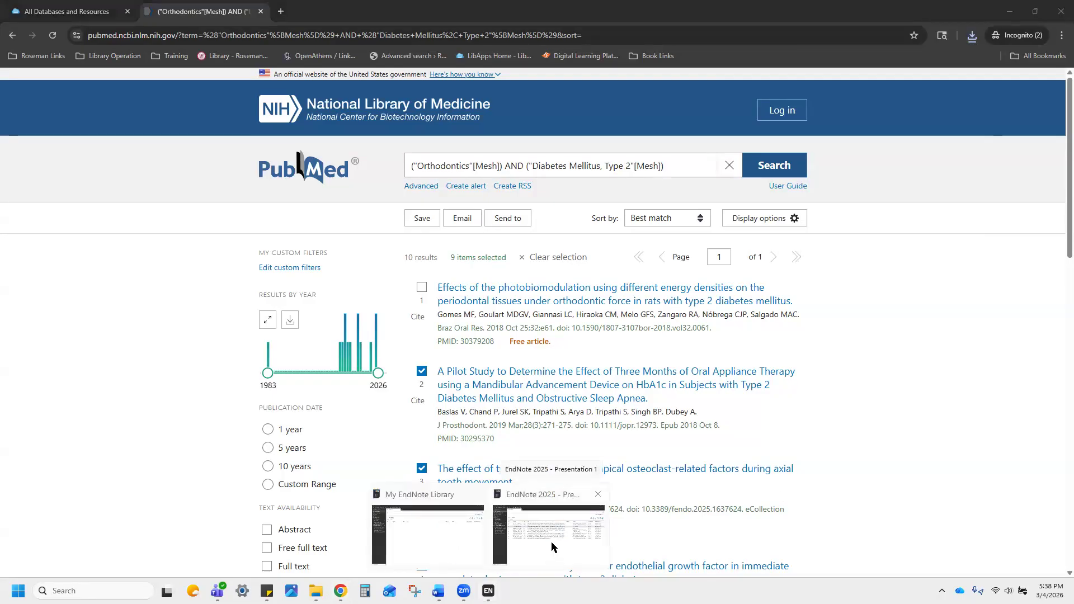
{"action": "left_click", "coordinate": [552, 542]}
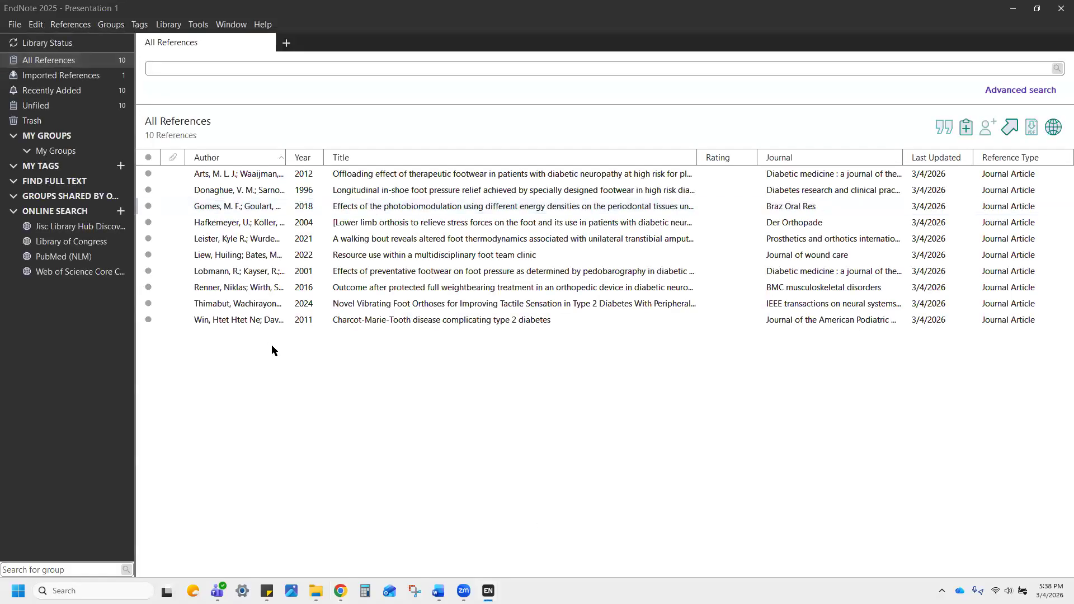
{"action": "left_click", "coordinate": [14, 25]}
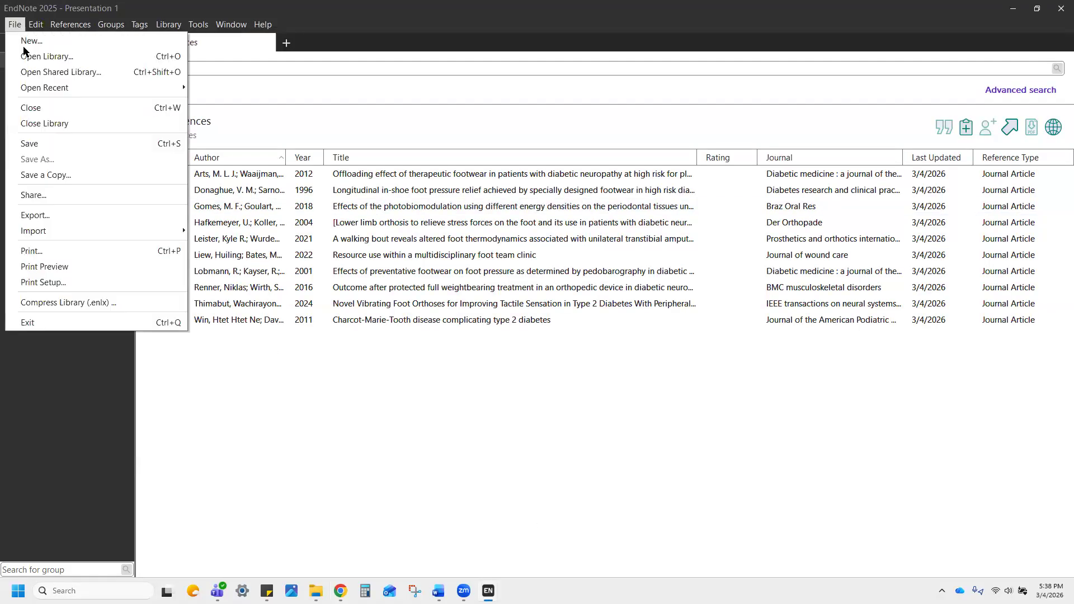
{"action": "left_click", "coordinate": [43, 230]}
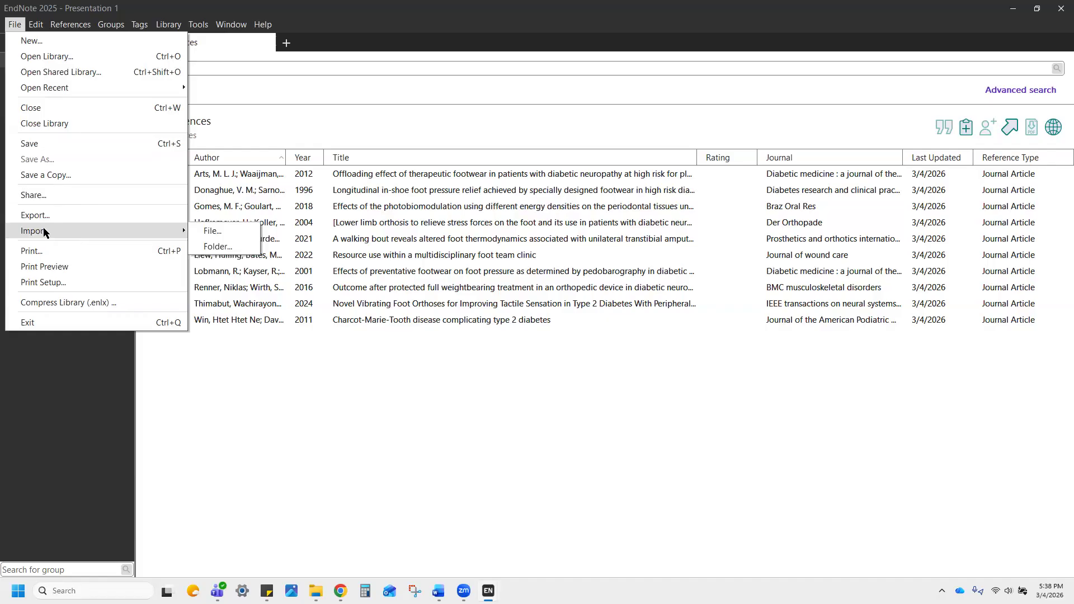
{"action": "left_click", "coordinate": [218, 230]}
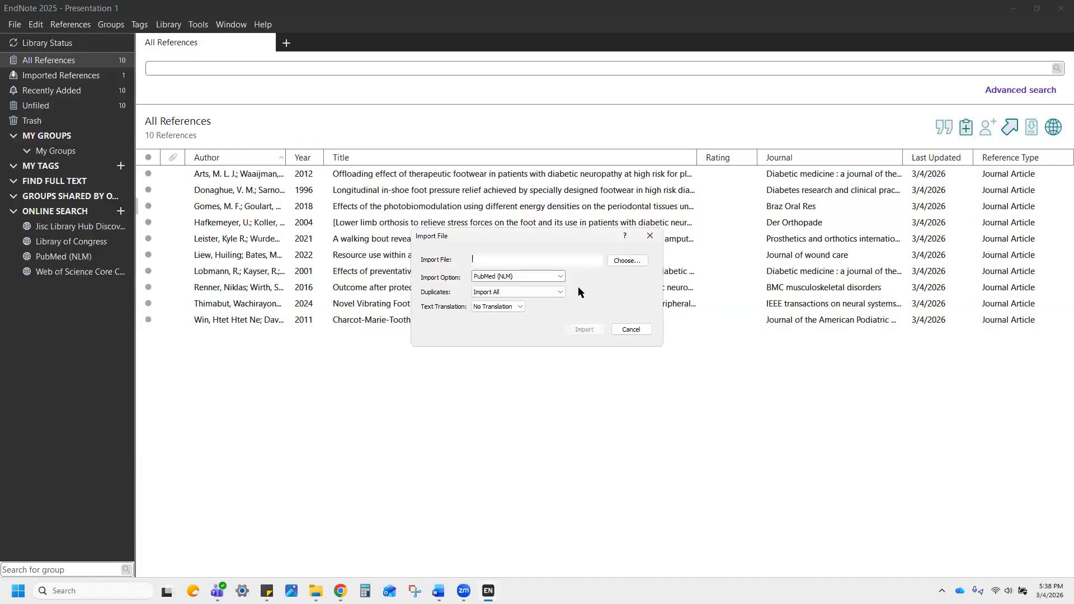
{"action": "left_click", "coordinate": [509, 278]}
{"action": "left_click", "coordinate": [627, 262]}
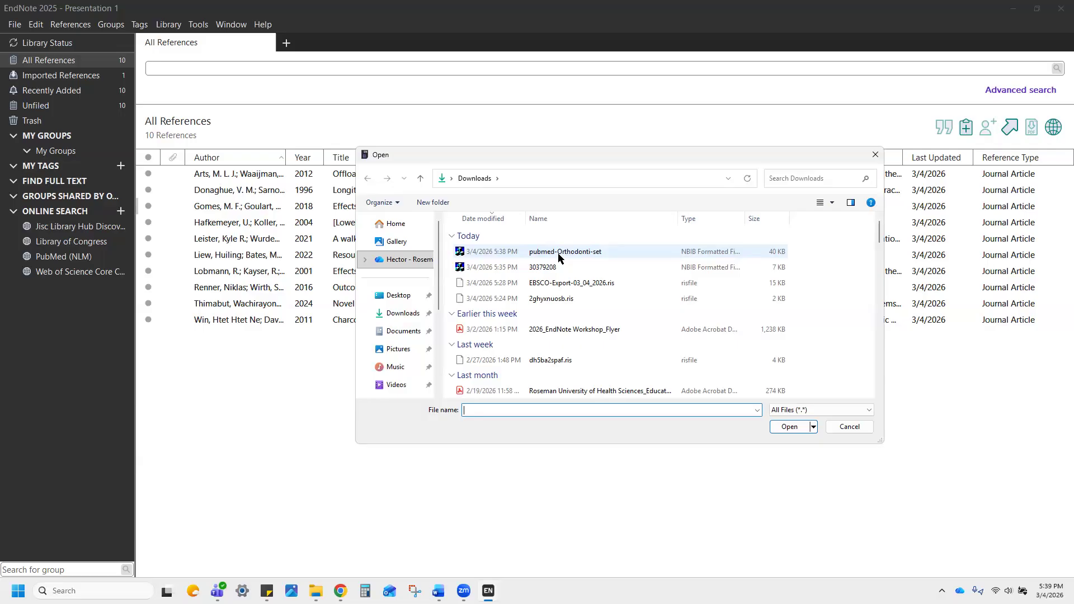
{"action": "left_click", "coordinate": [559, 257]}
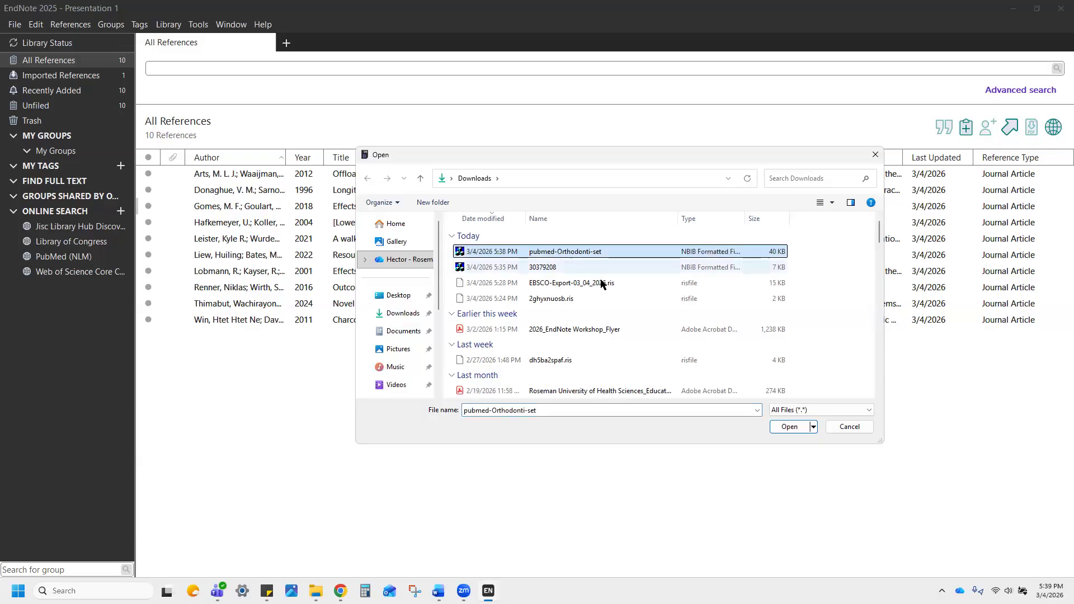
{"action": "left_click", "coordinate": [790, 427]}
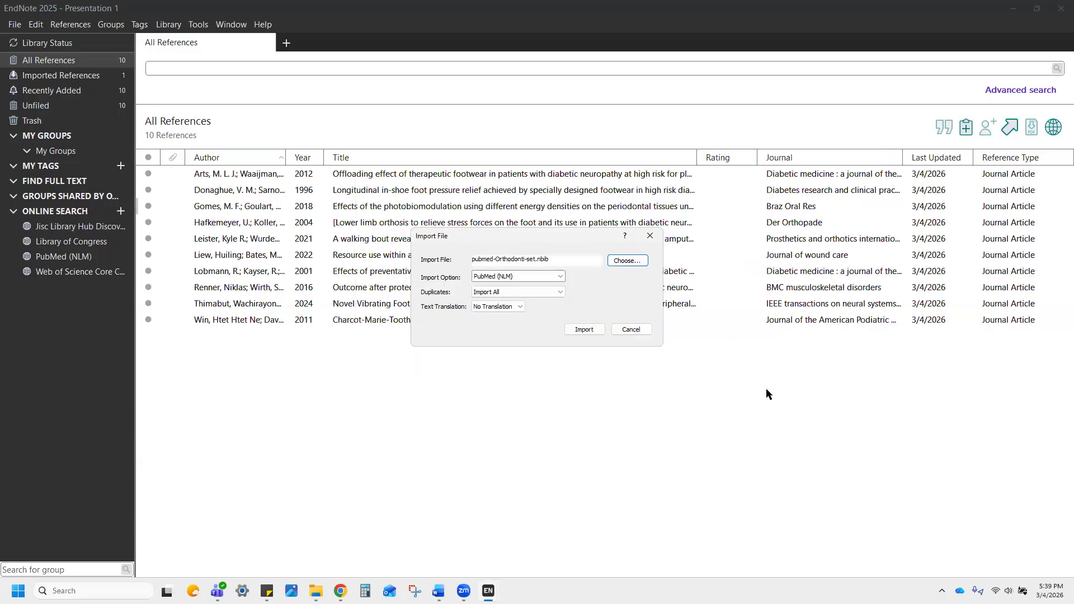
{"action": "left_click", "coordinate": [584, 330]}
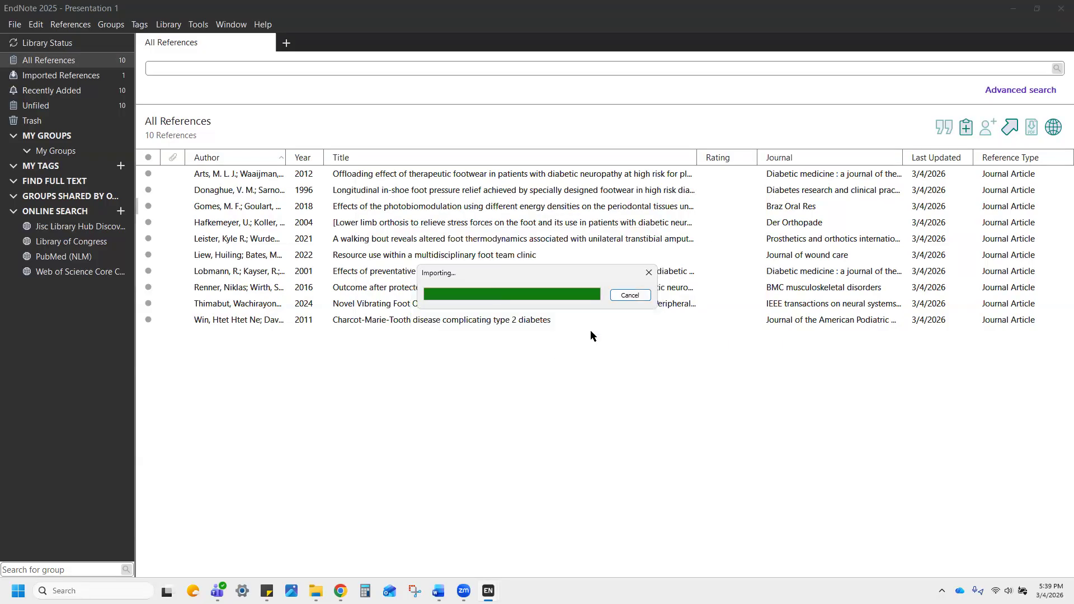
{"action": "left_click", "coordinate": [55, 65]}
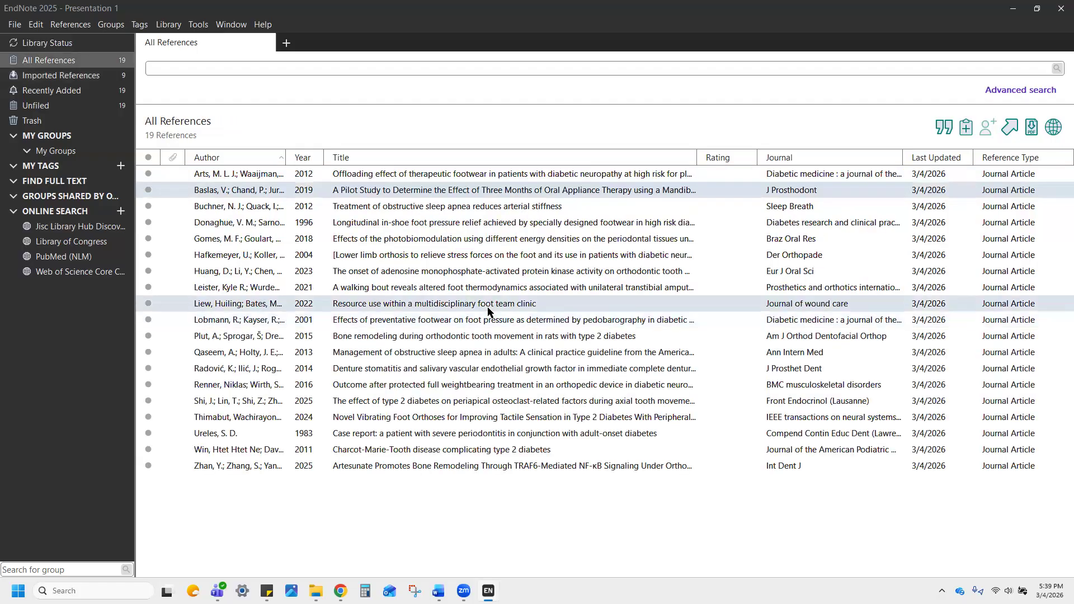
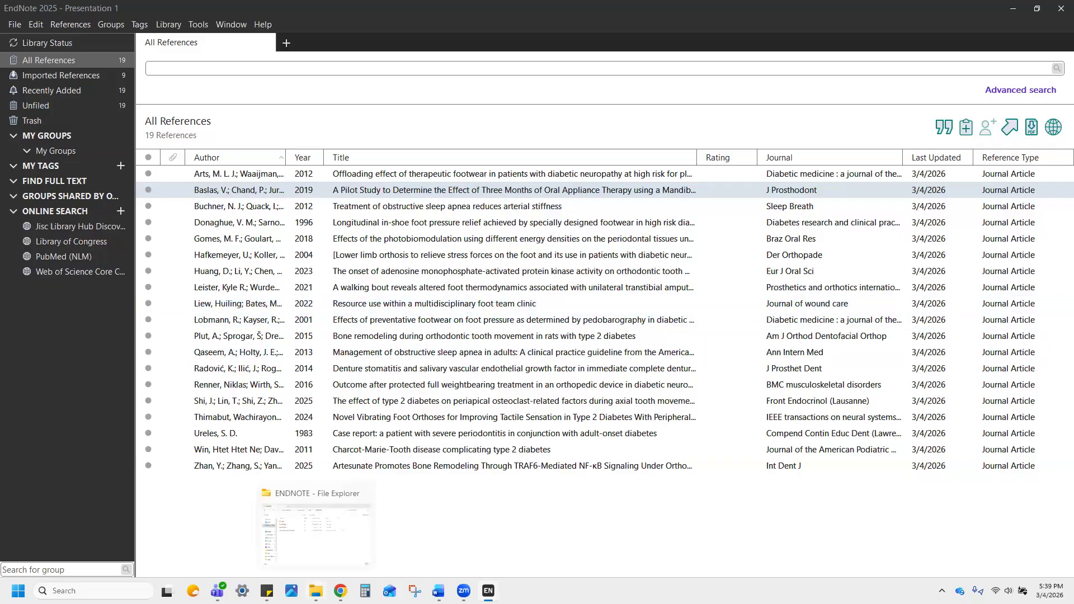
- Look at the articles in the PDF Articles folder inside ENDNOTE in File Explorer, and return to the EndNote library
{"action": "left_click", "coordinate": [316, 591]}
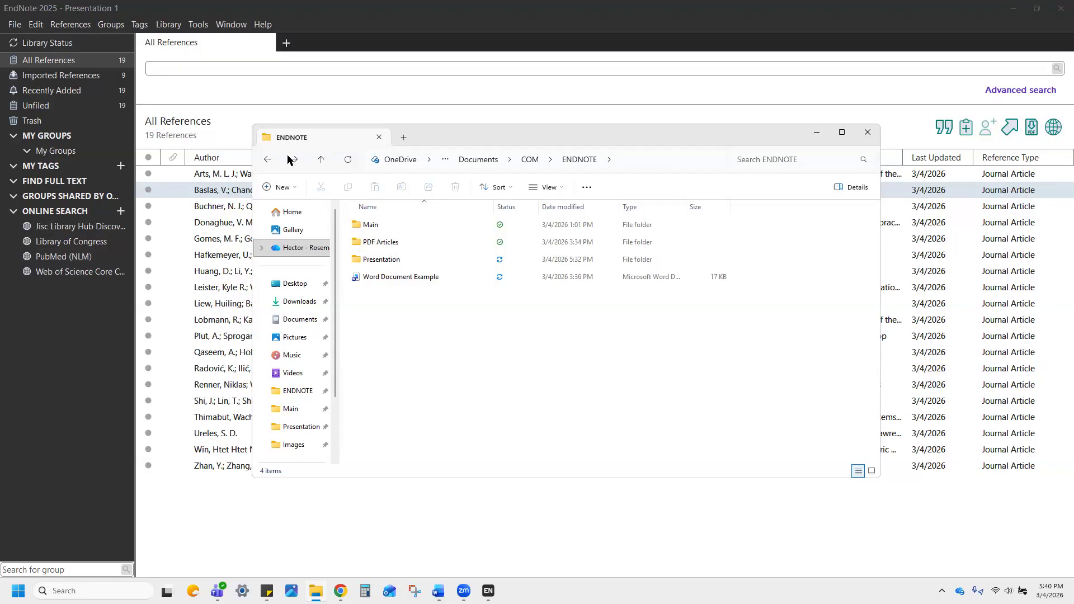
{"action": "double_click", "coordinate": [391, 241]}
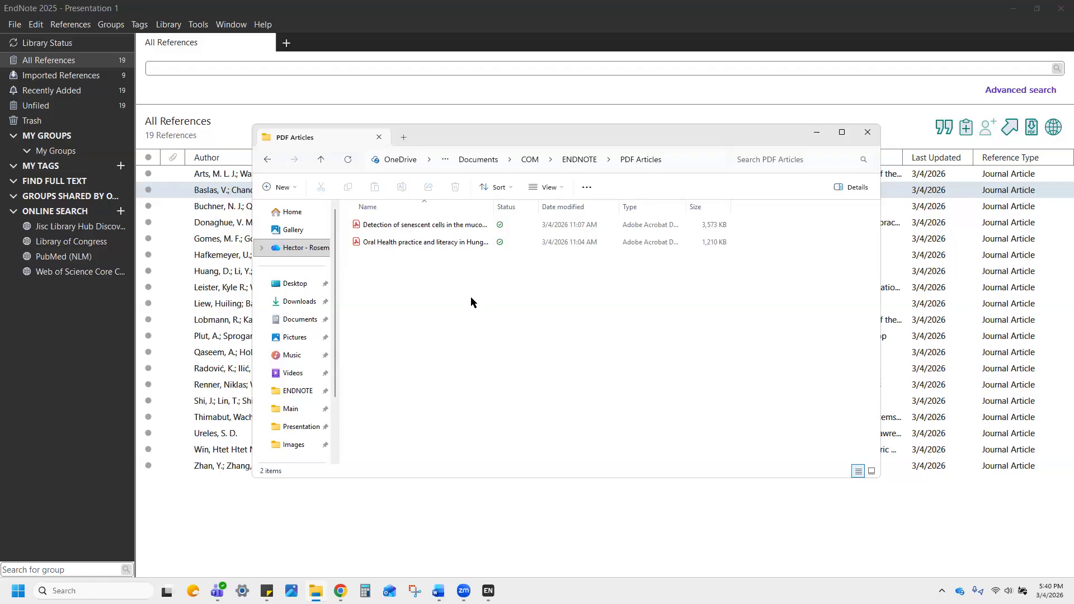
{"action": "left_click", "coordinate": [347, 13]}
{"action": "left_click", "coordinate": [15, 26]}
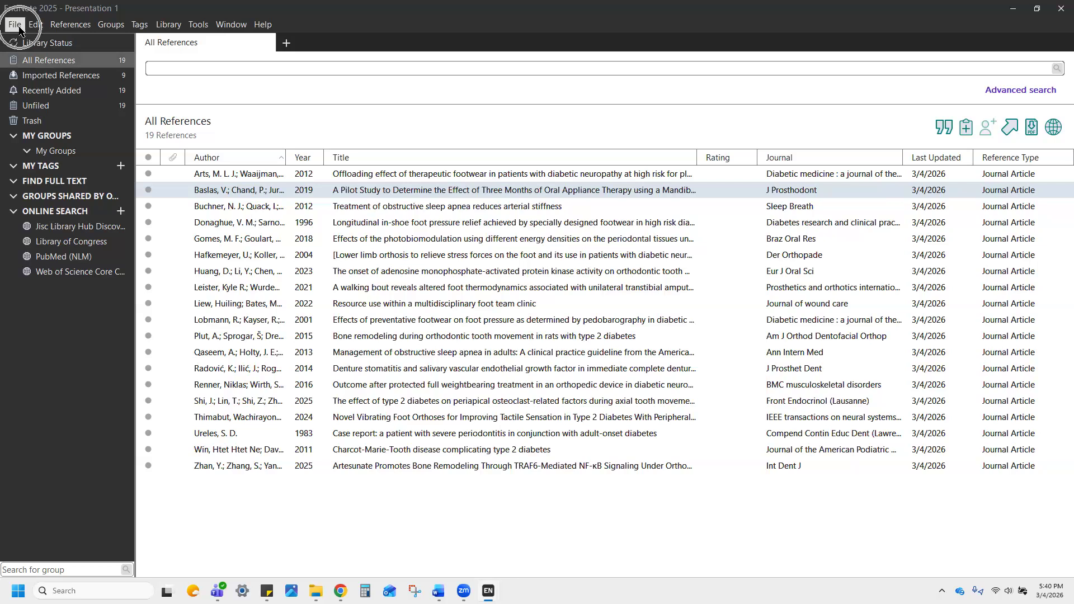
{"action": "mouse_move", "coordinate": [70, 227]}
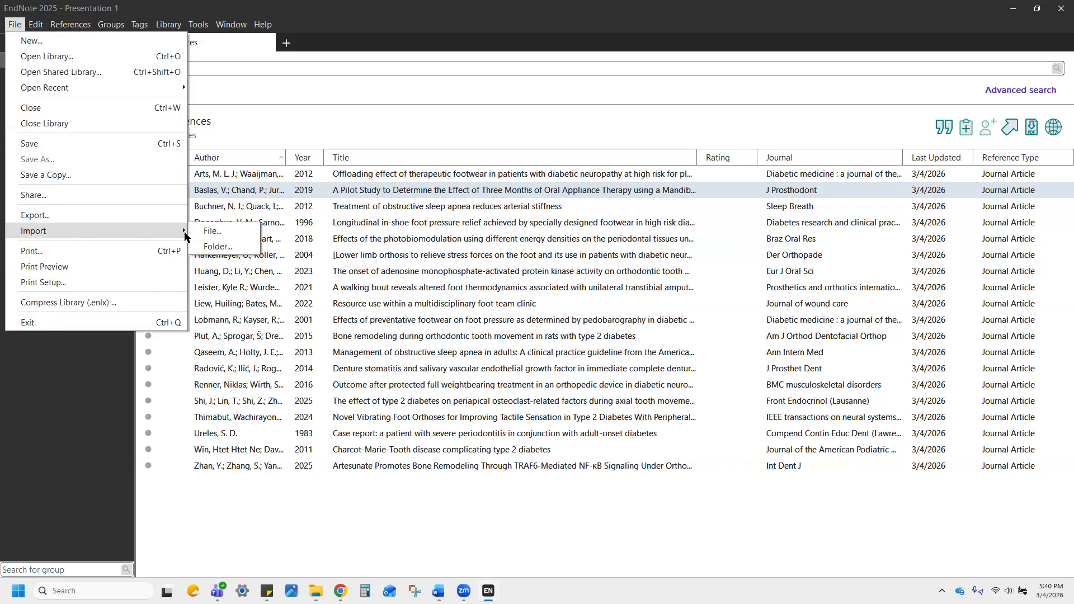
{"action": "left_click", "coordinate": [213, 231]}
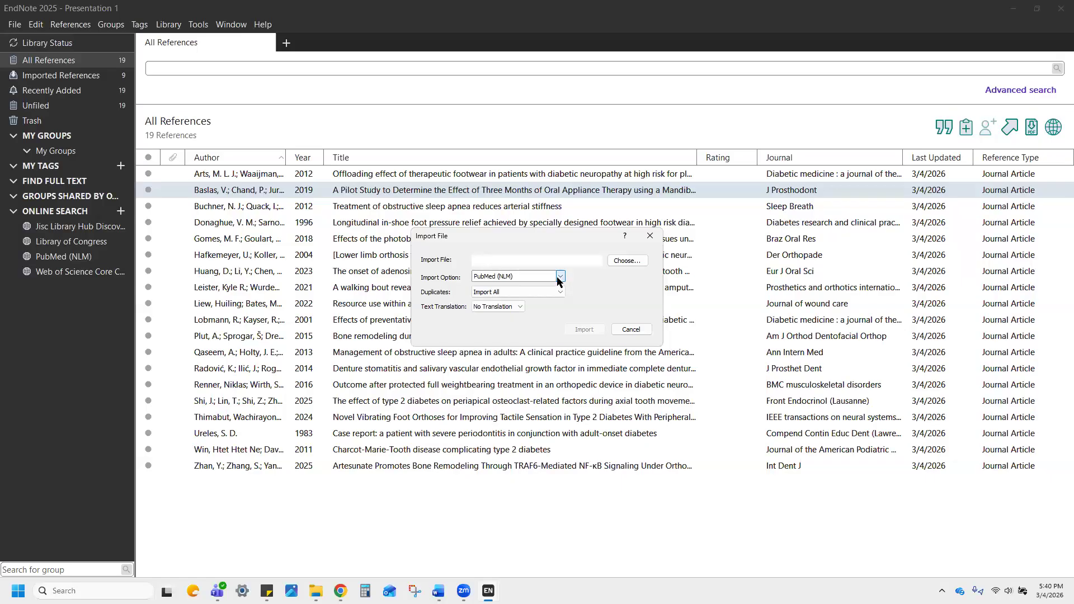
{"action": "left_click", "coordinate": [560, 277]}
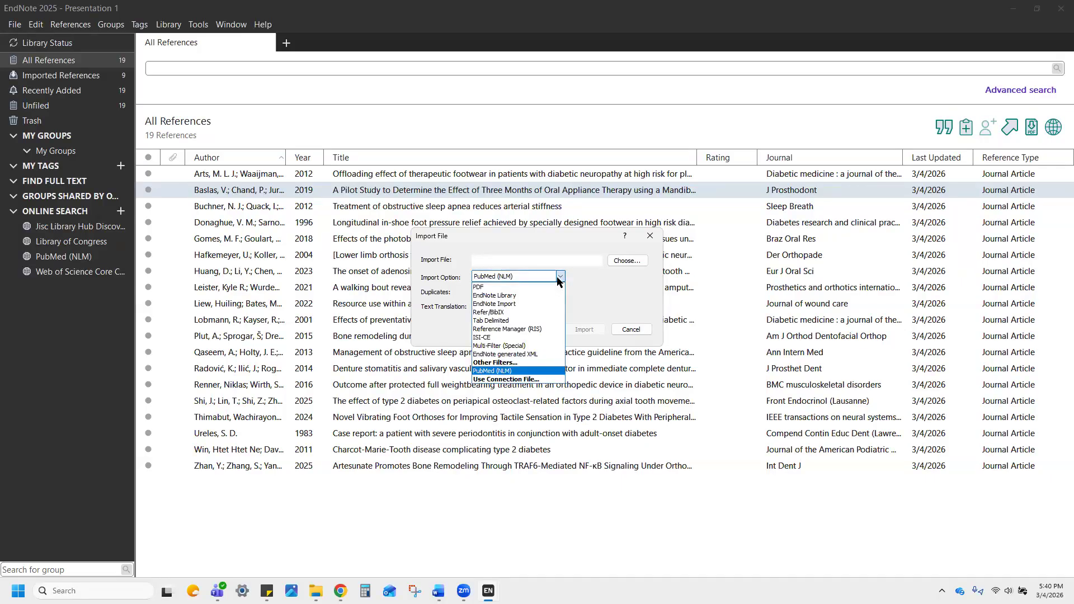
{"action": "left_click", "coordinate": [488, 287]}
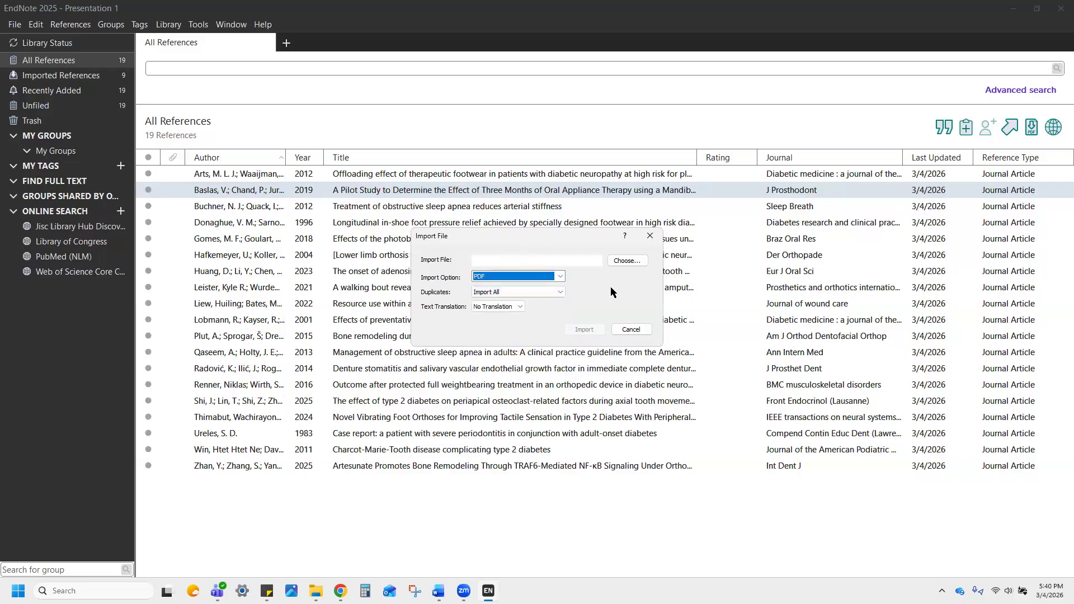
{"action": "left_click", "coordinate": [625, 262]}
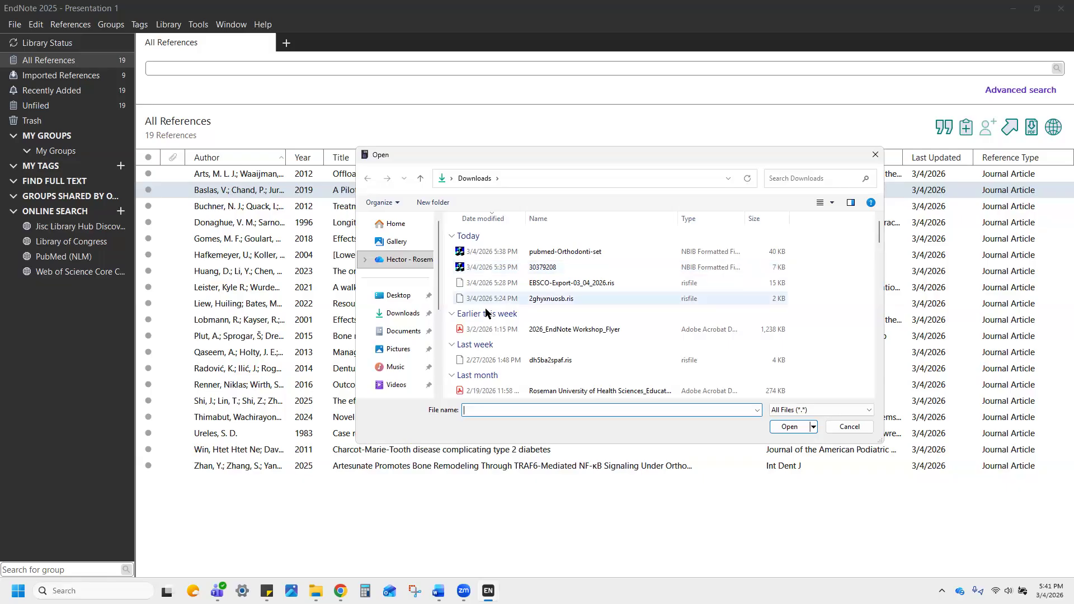
{"action": "left_click", "coordinate": [398, 332]}
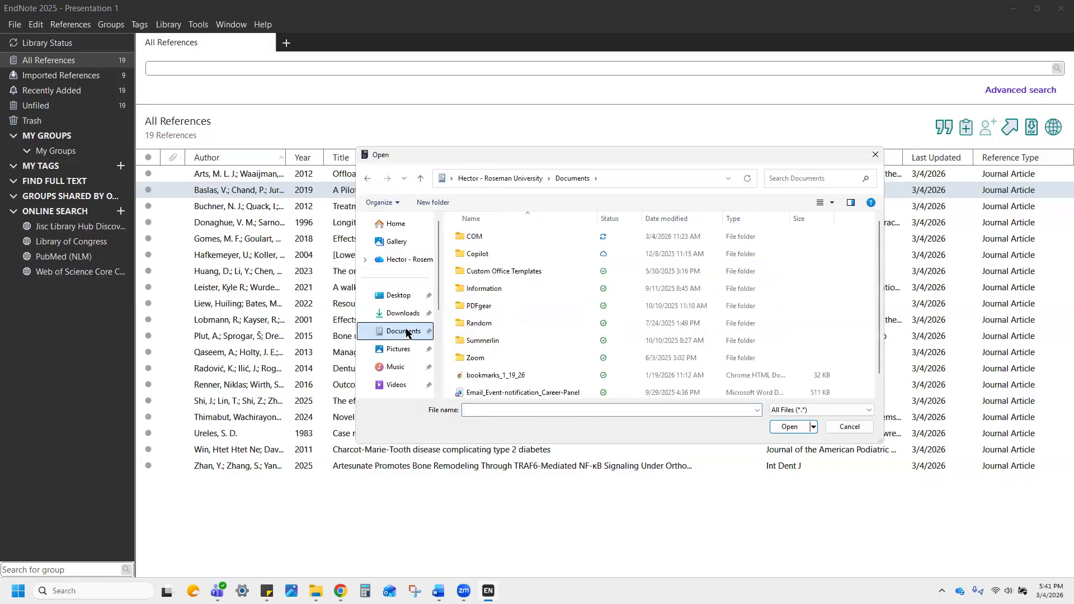
{"action": "left_click", "coordinate": [493, 240]}
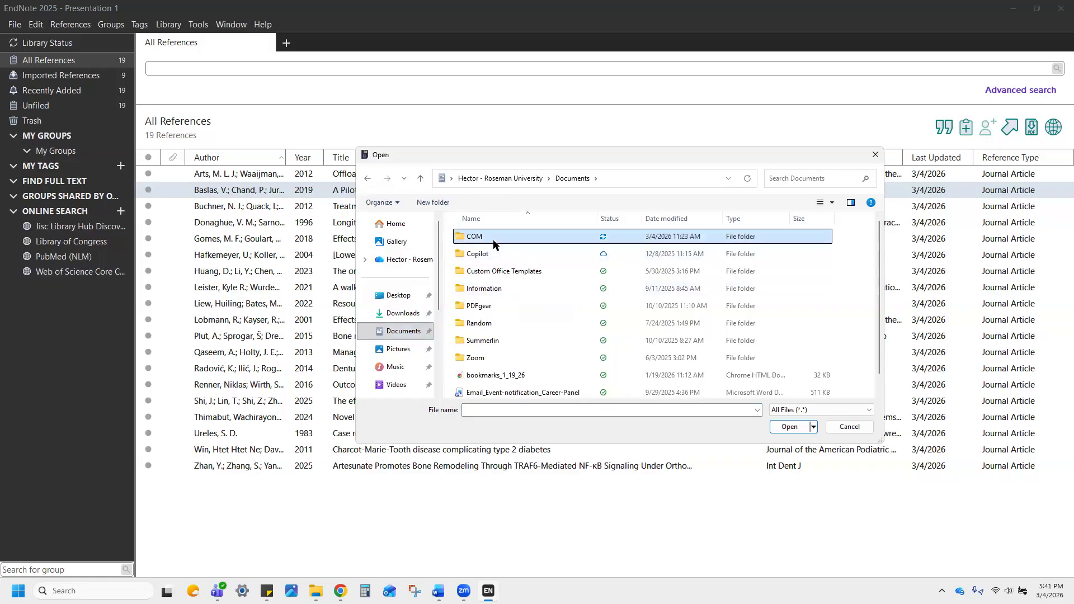
{"action": "key", "text": "Return"}
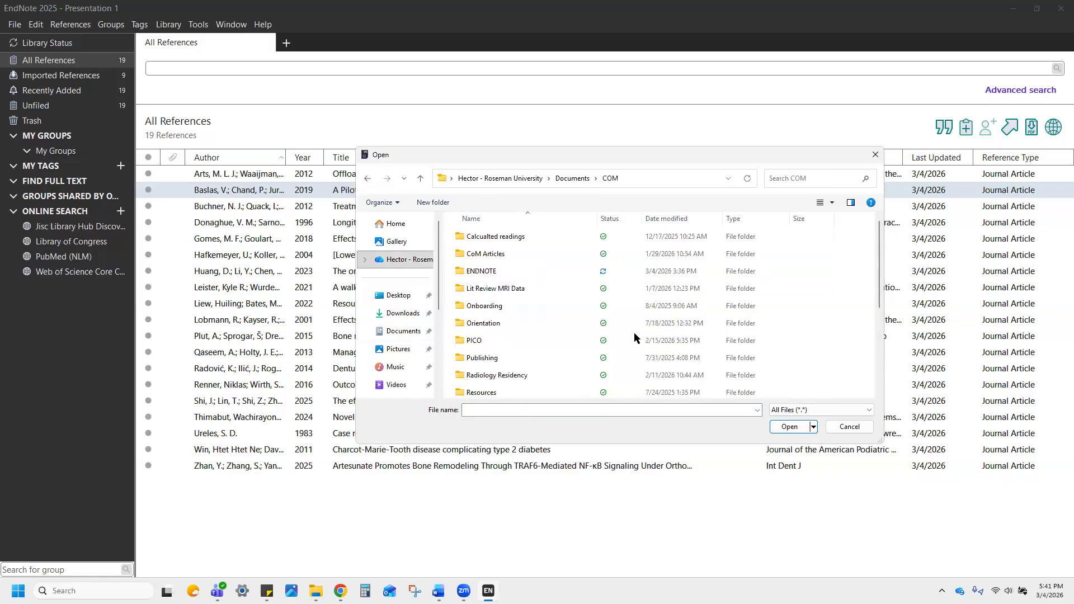
{"action": "left_click", "coordinate": [496, 276]}
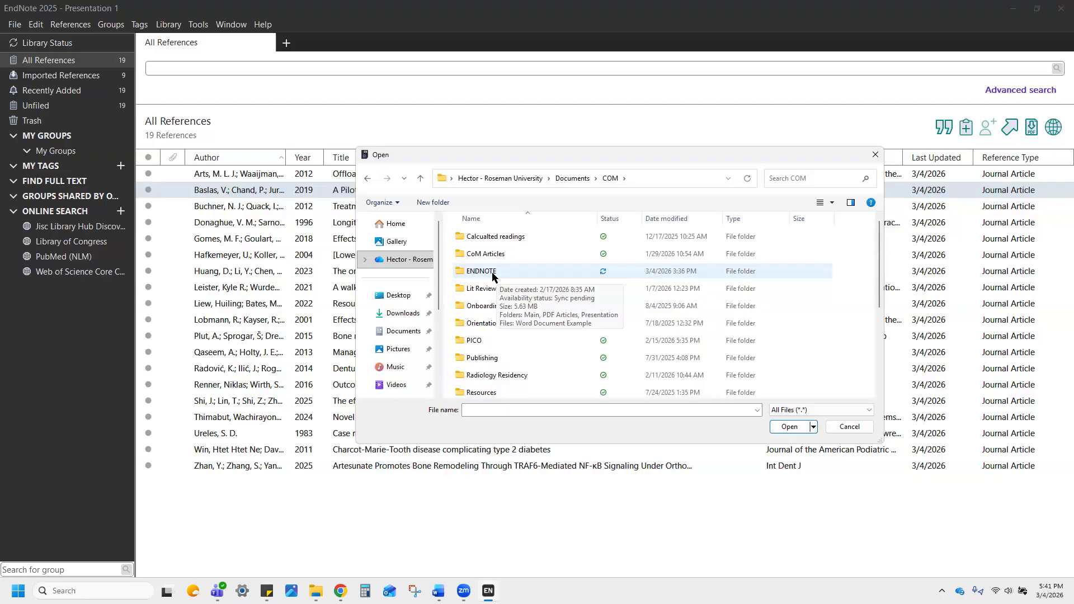
{"action": "double_click", "coordinate": [494, 274]}
{"action": "left_click", "coordinate": [487, 256]}
{"action": "double_click", "coordinate": [485, 254]}
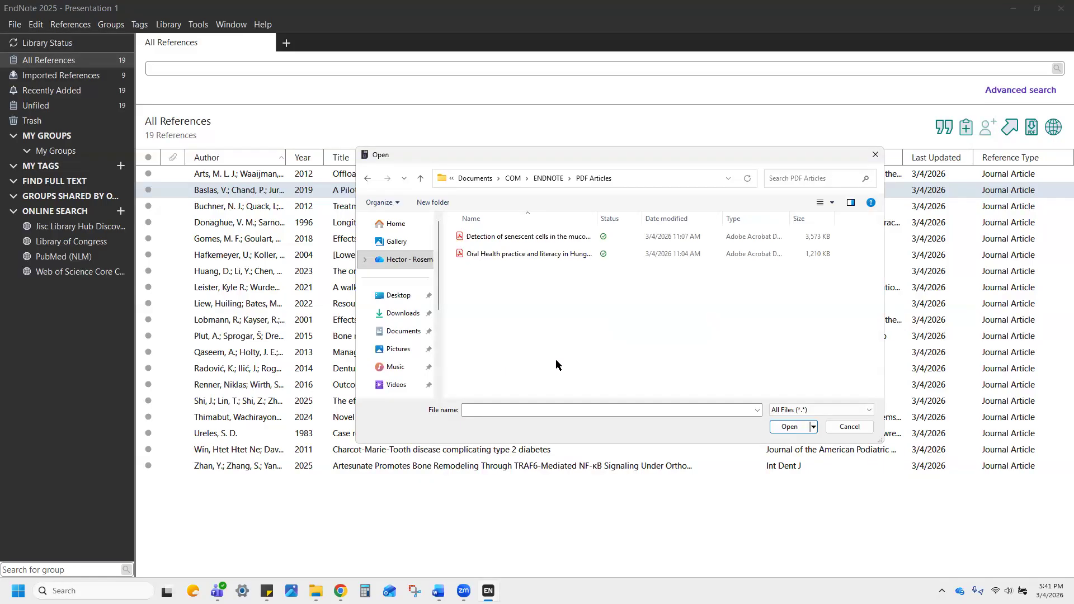
{"action": "left_click", "coordinate": [542, 239]}
{"action": "left_click", "coordinate": [537, 252]}
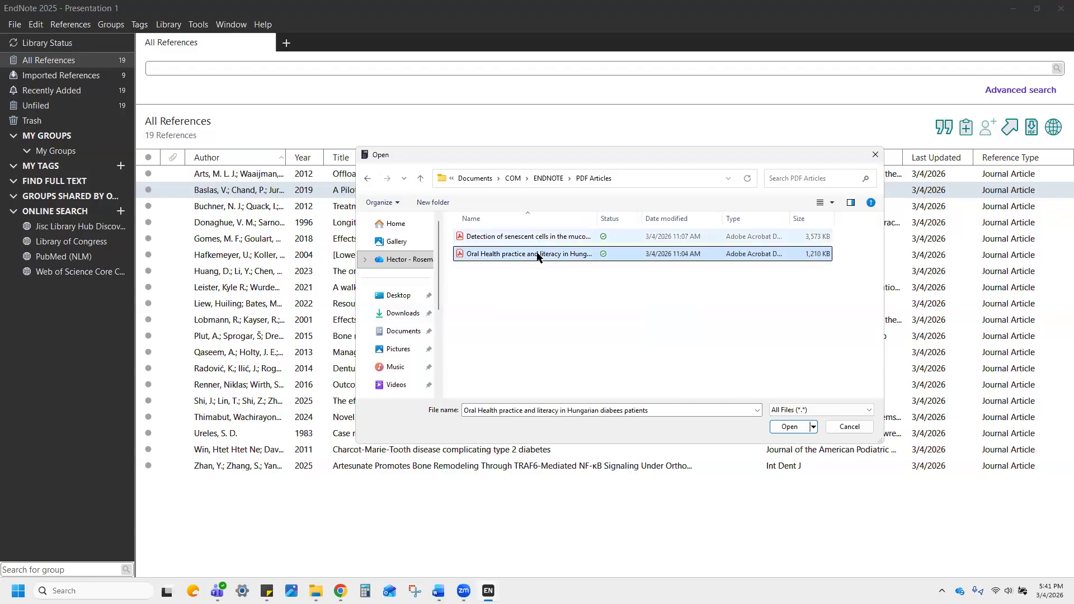
{"action": "left_click", "coordinate": [535, 239]}
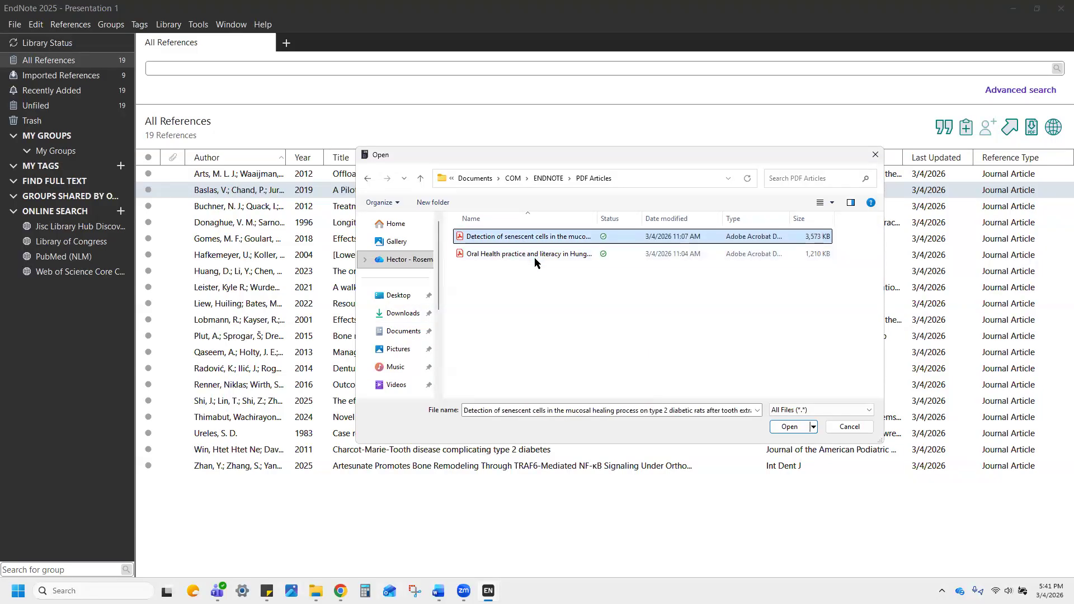
{"action": "left_click", "coordinate": [575, 302]}
{"action": "left_click", "coordinate": [856, 431]}
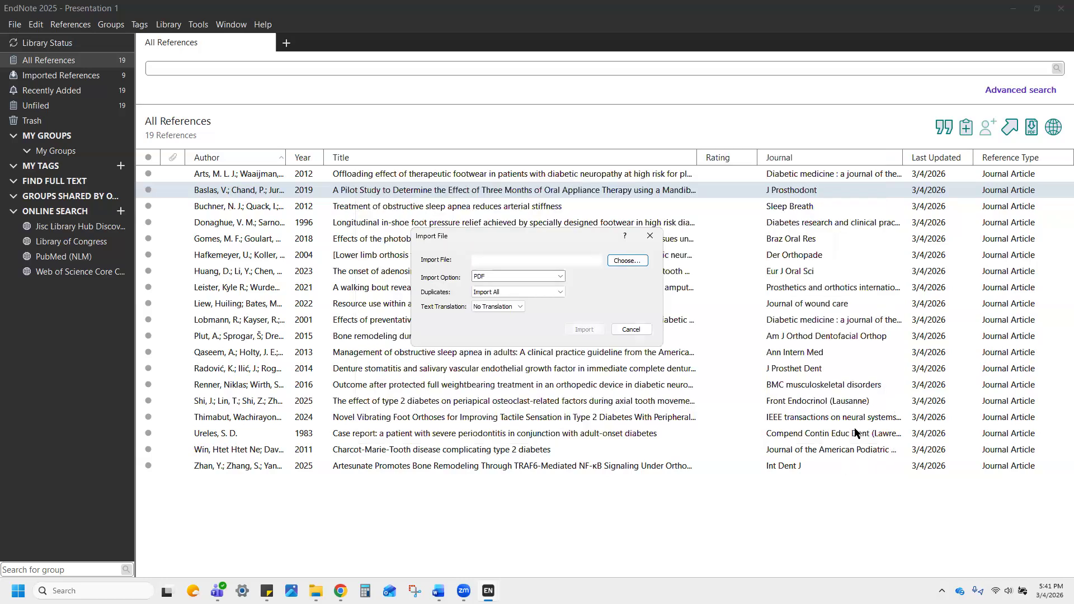
{"action": "left_click", "coordinate": [631, 329]}
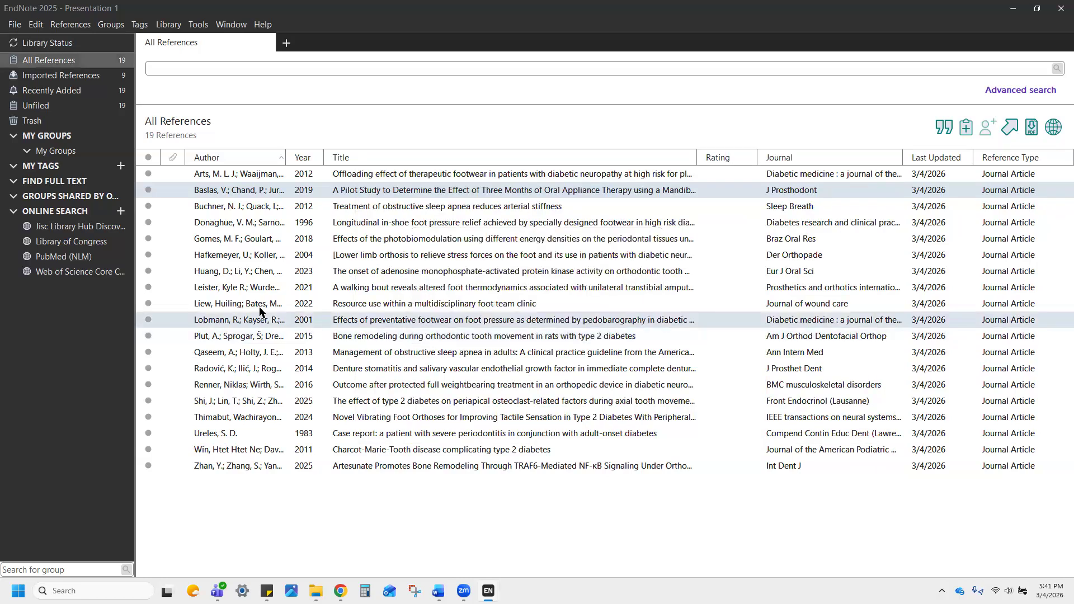
- Import the PDF Articles folder inside ENDNOTE with the PDF option, and show all references in the library
{"action": "left_click", "coordinate": [14, 24]}
{"action": "mouse_move", "coordinate": [52, 227]}
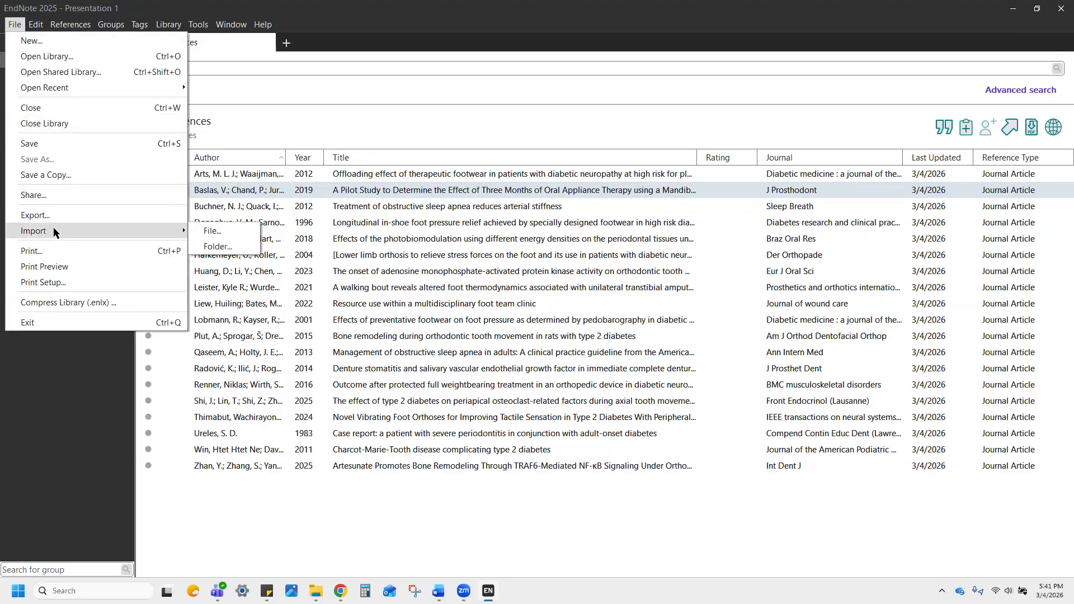
{"action": "left_click", "coordinate": [218, 247]}
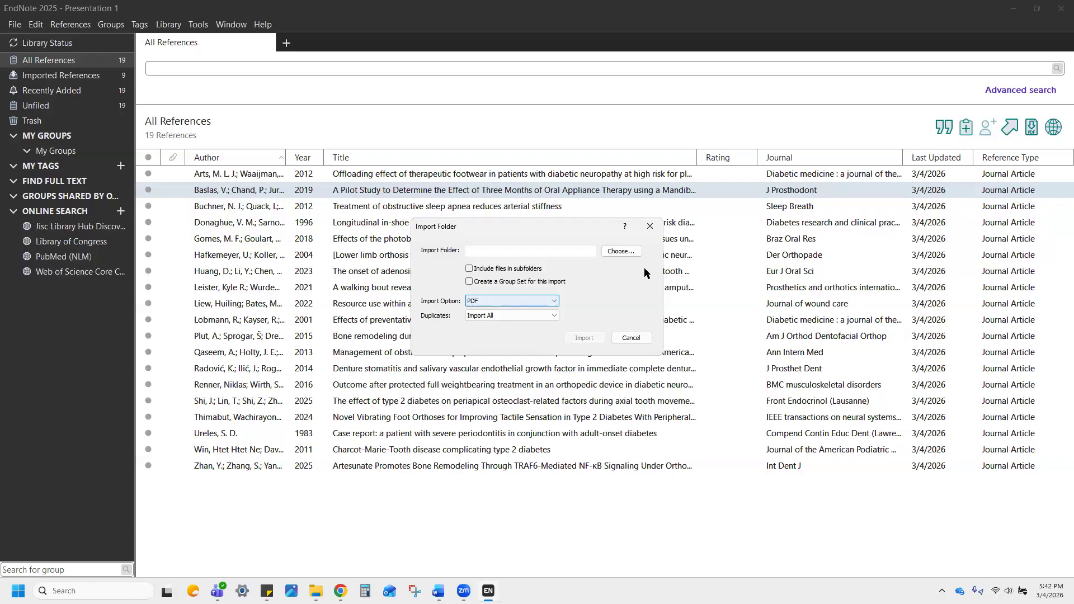
{"action": "left_click", "coordinate": [621, 251]}
{"action": "scroll", "coordinate": [576, 276], "scroll_direction": "down", "scroll_amount": 2}
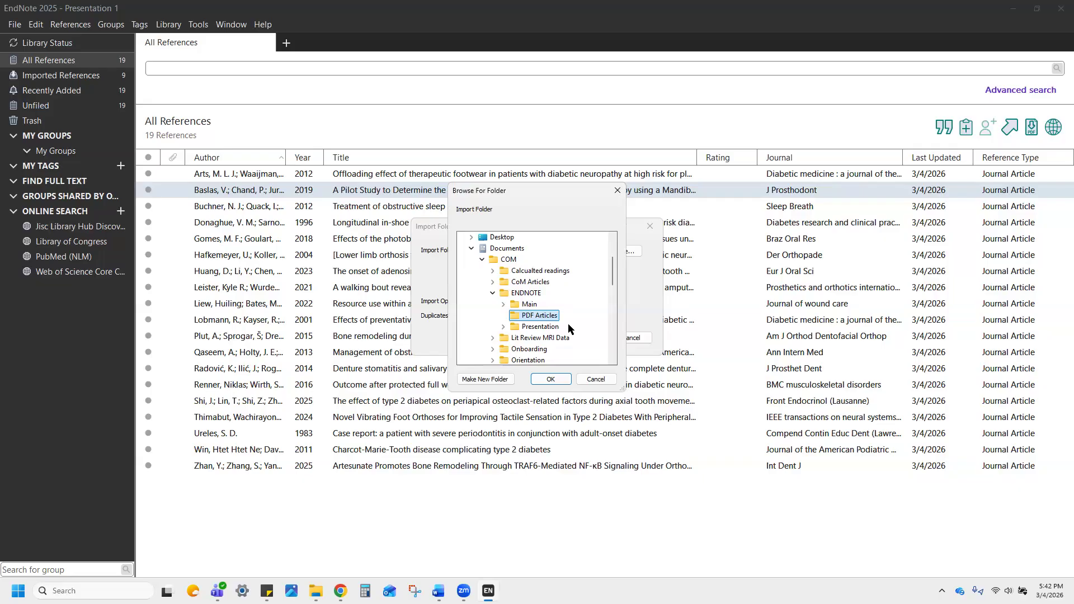
{"action": "left_click", "coordinate": [550, 380]}
{"action": "left_click", "coordinate": [581, 339]}
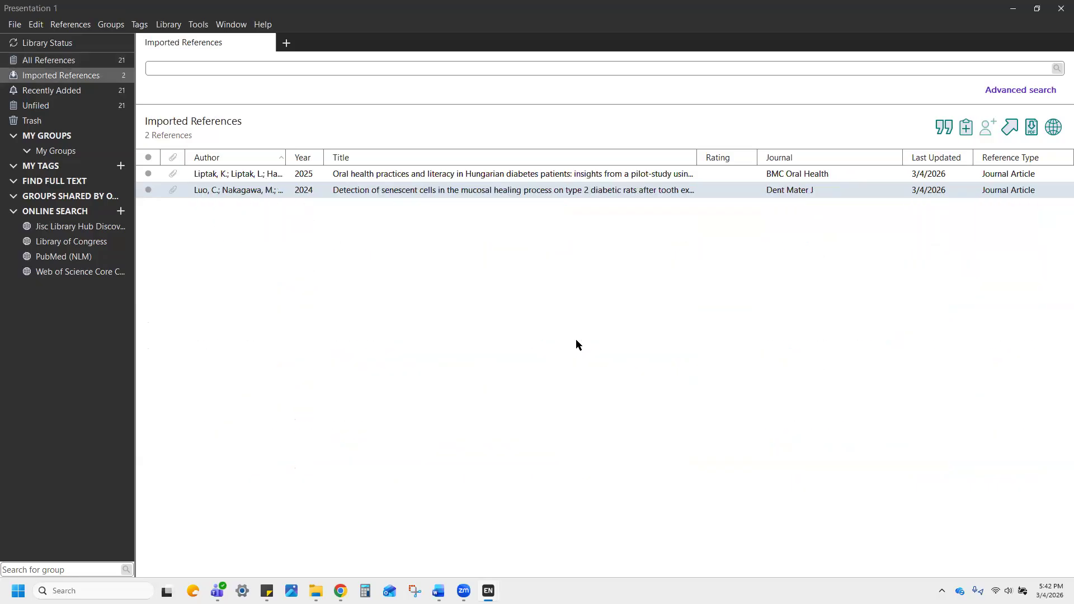
{"action": "left_click", "coordinate": [565, 333]}
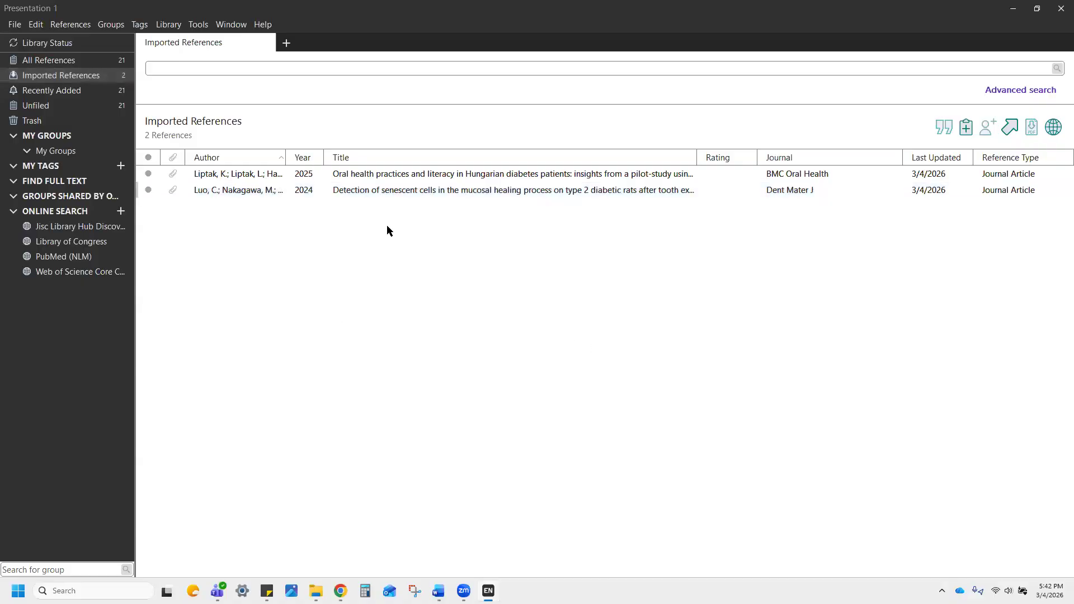
{"action": "left_click", "coordinate": [66, 78]}
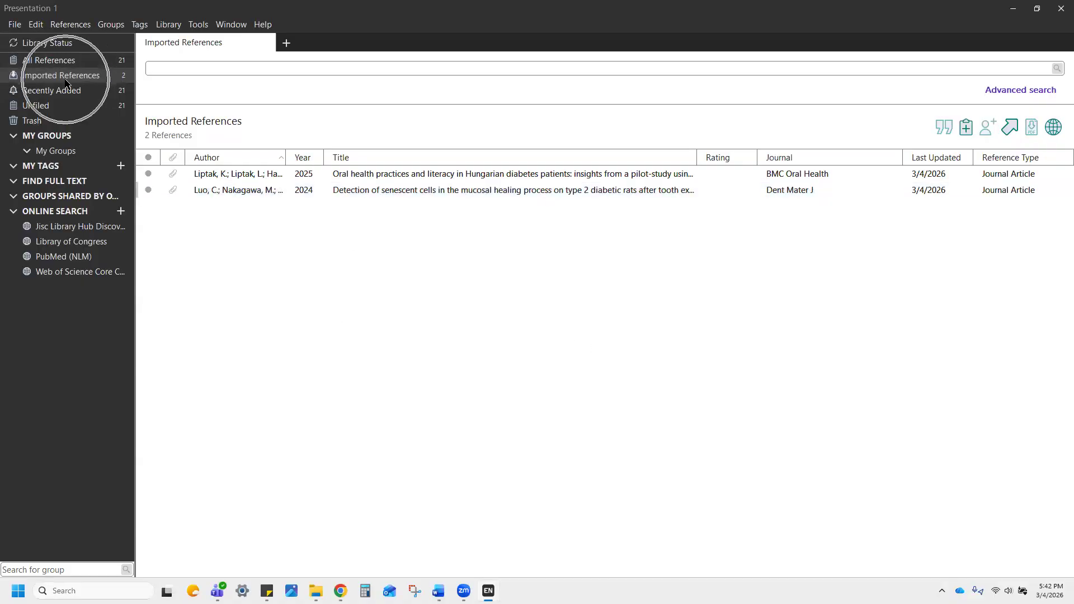
{"action": "left_click", "coordinate": [62, 60]}
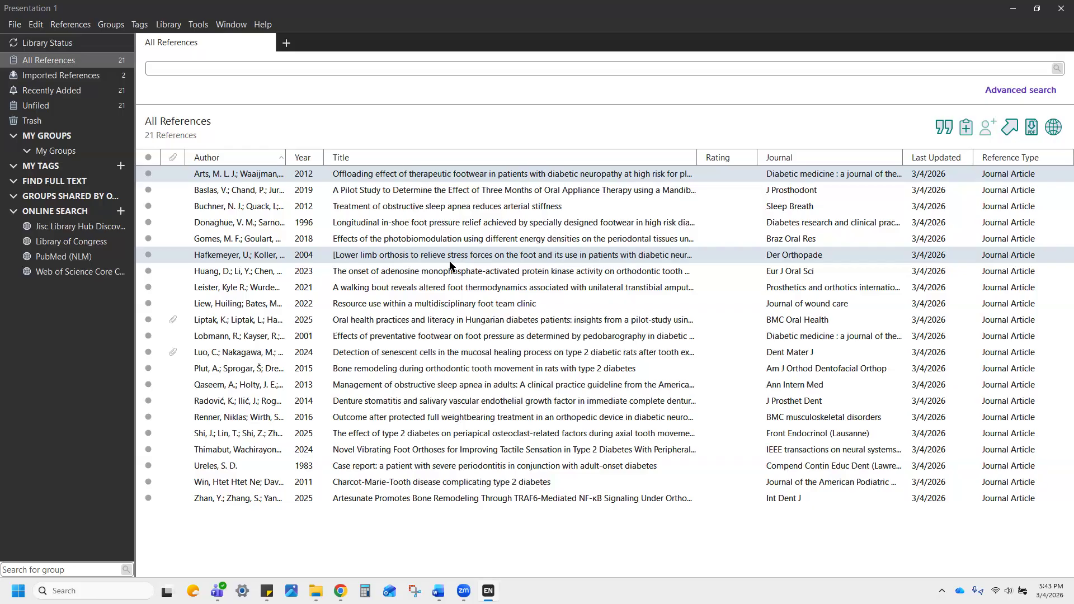
- Switch to the Word Document Example file in Word, maximize its window and show the EndNote 2025 commands
{"action": "left_click", "coordinate": [438, 591]}
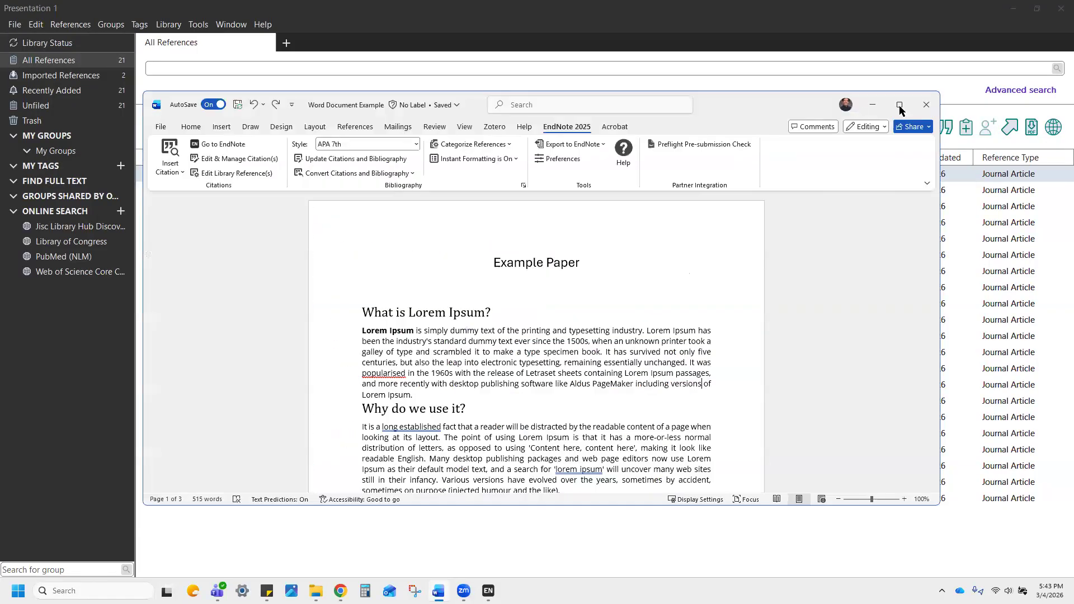
{"action": "left_click", "coordinate": [898, 108]}
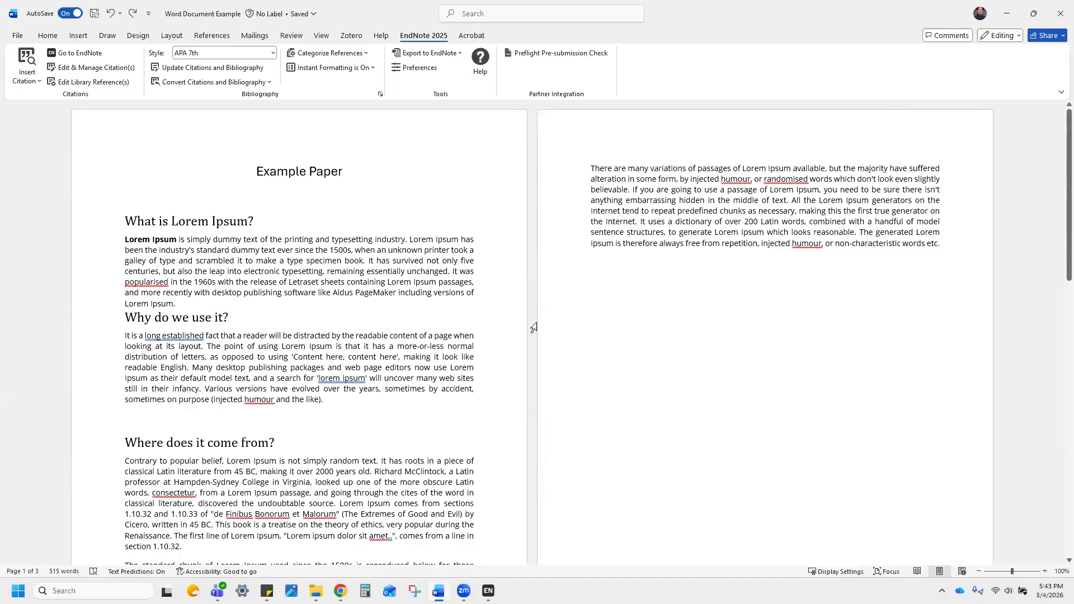
{"action": "left_click", "coordinate": [48, 37]}
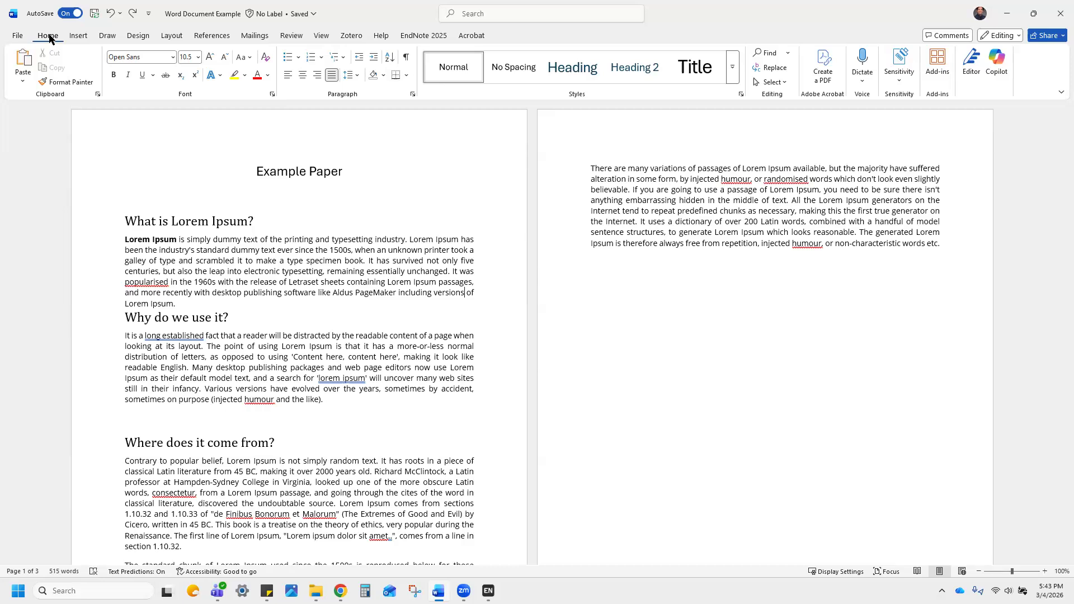
{"action": "left_click", "coordinate": [408, 36]}
{"action": "left_click", "coordinate": [428, 37]}
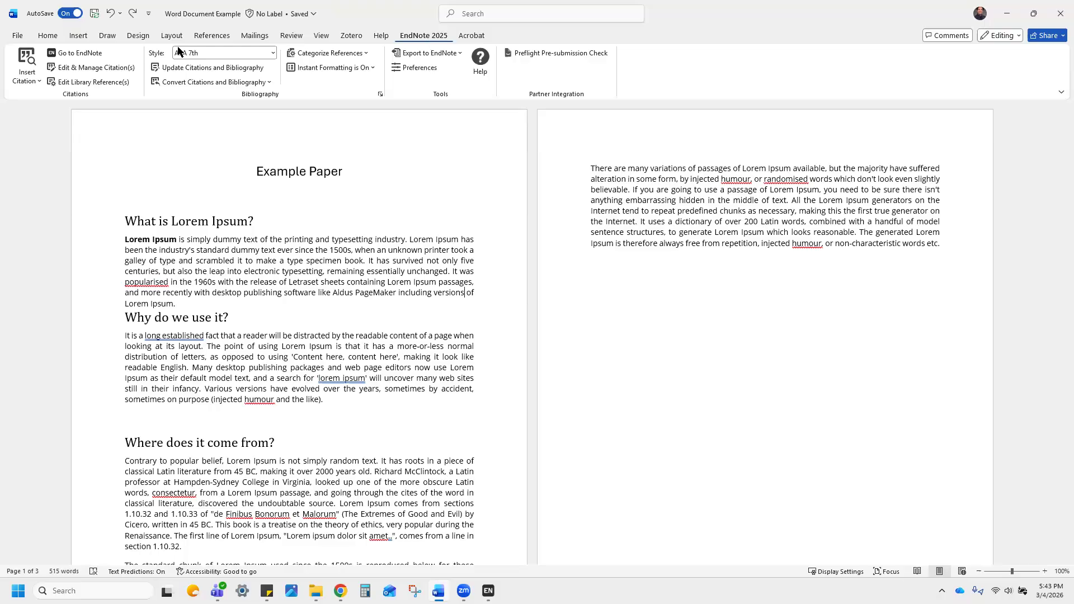
- Look through the short and full lists of EndNote styles, and choose APA 7th as the document's citation style
{"action": "left_click", "coordinate": [225, 56]}
{"action": "left_click", "coordinate": [222, 57]}
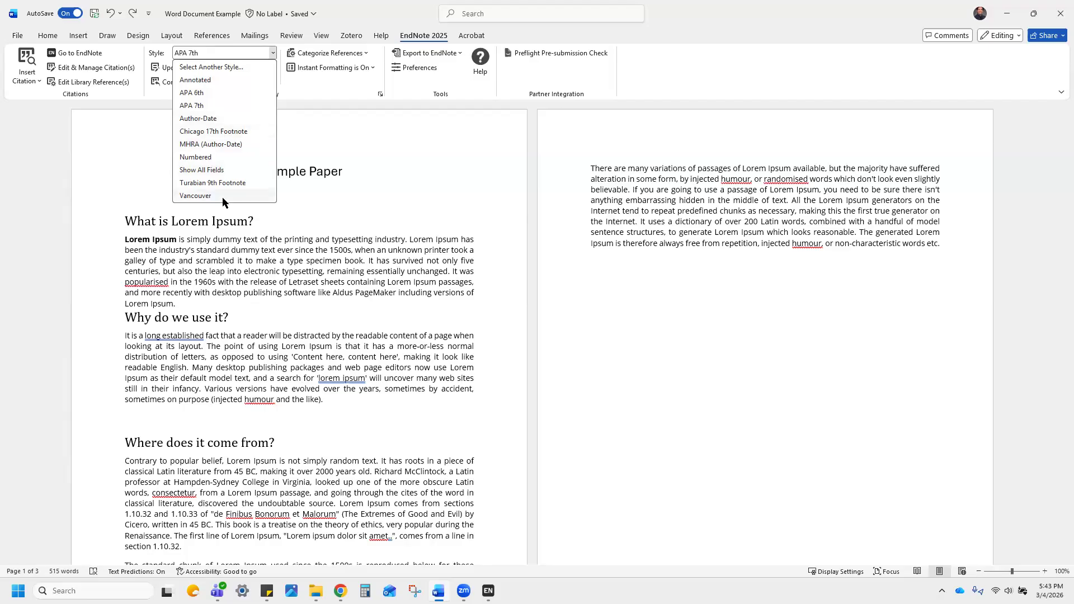
{"action": "left_click", "coordinate": [197, 67]}
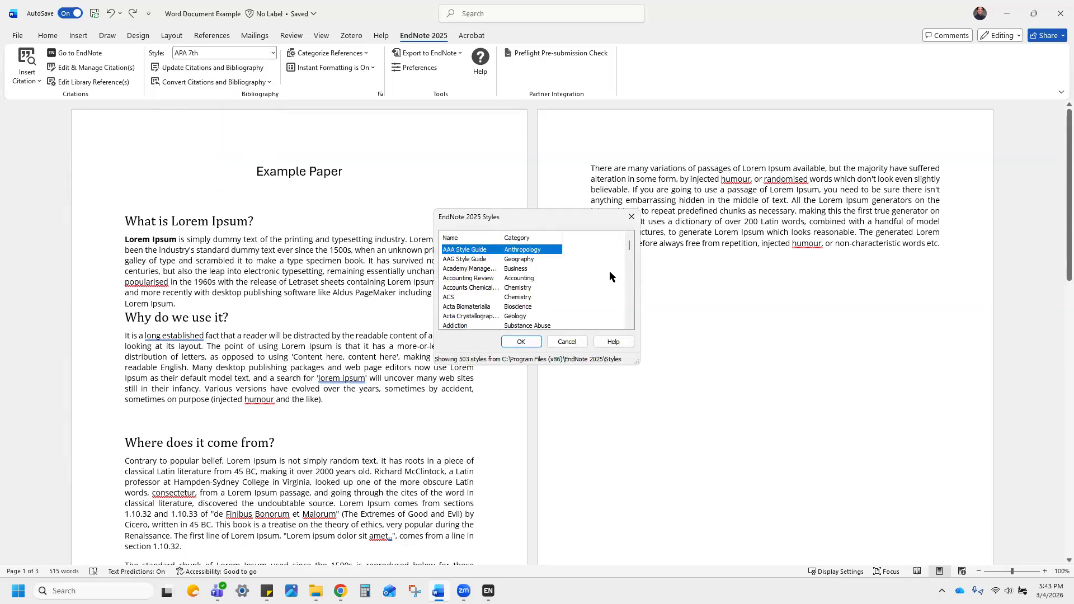
{"action": "scroll", "coordinate": [609, 272], "scroll_direction": "down", "scroll_amount": 10}
{"action": "scroll", "coordinate": [606, 274], "scroll_direction": "down", "scroll_amount": 20}
{"action": "scroll", "coordinate": [630, 274], "scroll_direction": "down", "scroll_amount": 15}
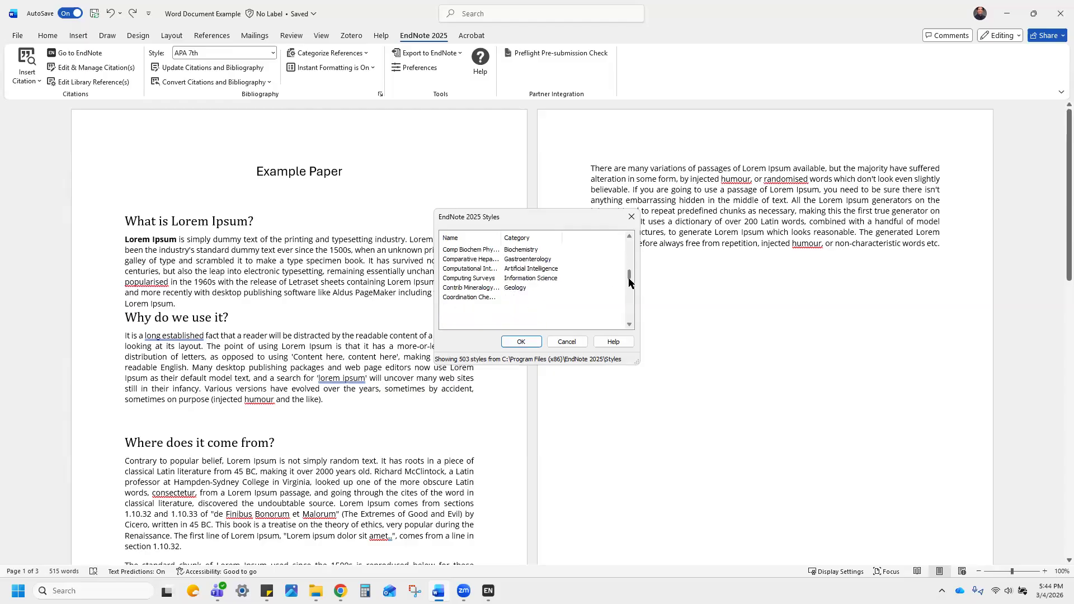
{"action": "left_click", "coordinate": [579, 343]}
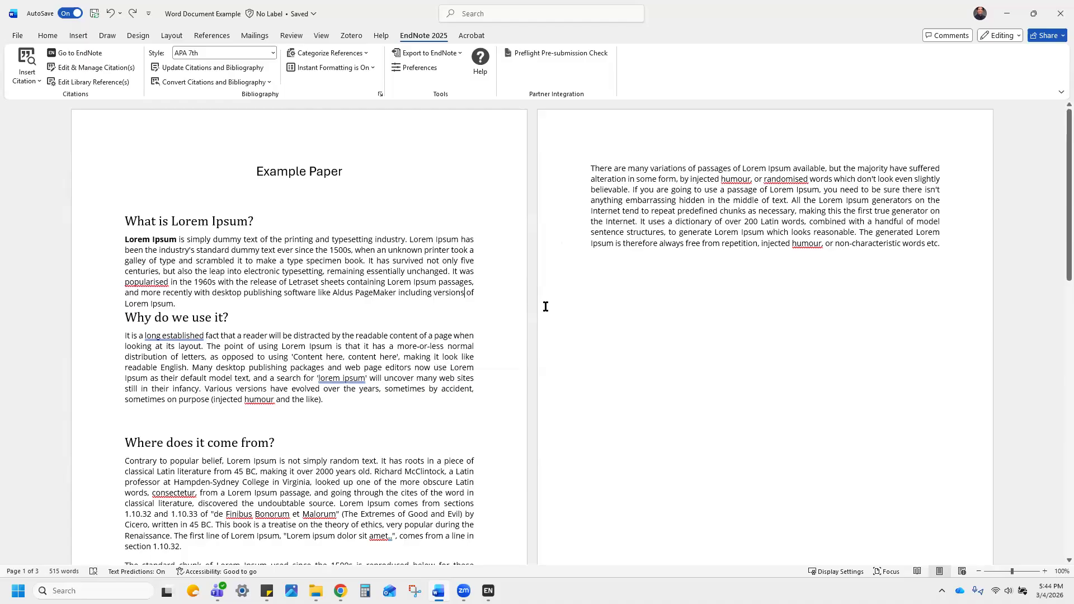
{"action": "left_click", "coordinate": [206, 56]}
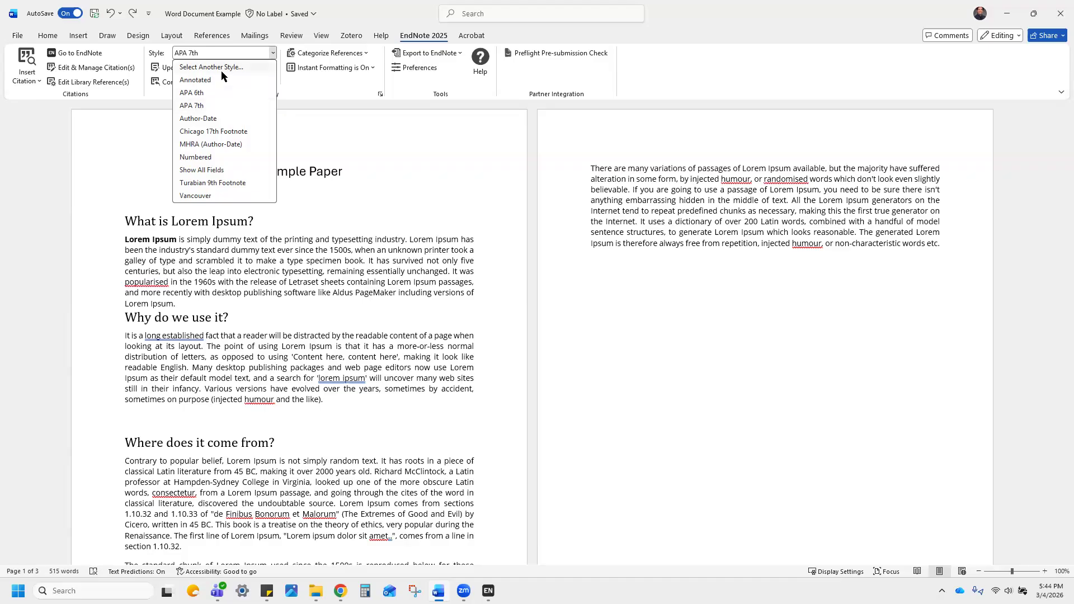
{"action": "left_click", "coordinate": [204, 109]}
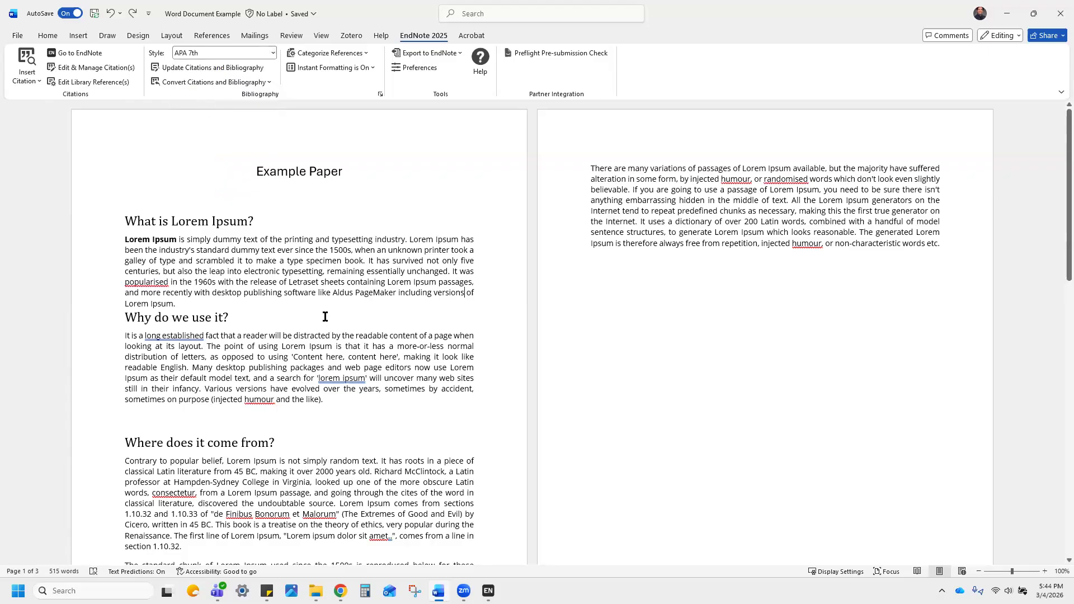
- Start an EndNote citation at the end of the What is Lorem Ipsum? paragraph, and check the first reference's author in the EndNote library
{"action": "triple_click", "coordinate": [235, 281]}
{"action": "left_click", "coordinate": [273, 292]}
{"action": "key", "text": "ctrl"}
{"action": "left_click", "coordinate": [38, 84]}
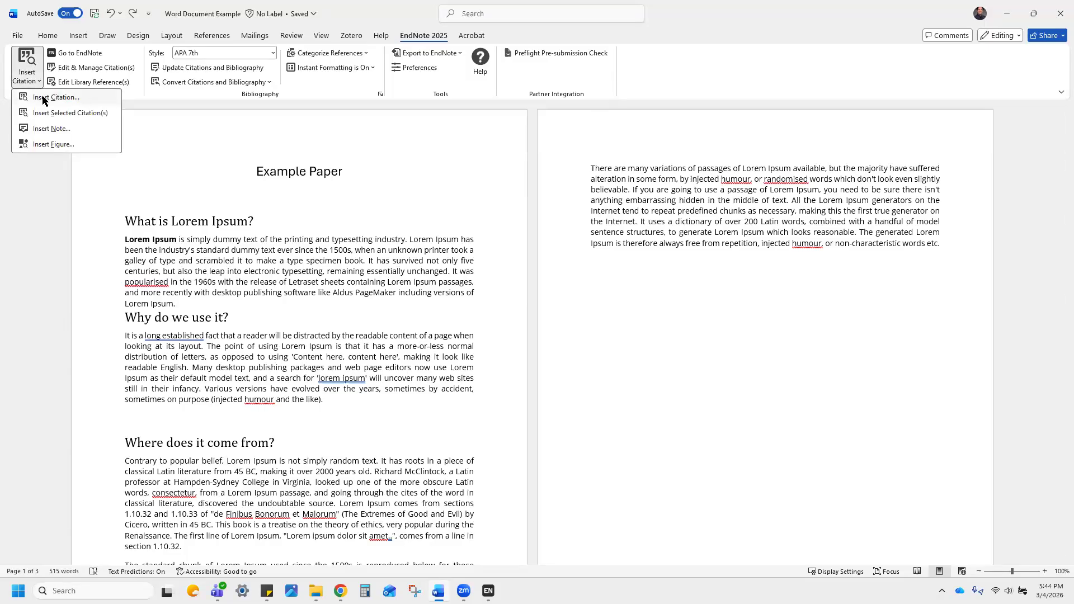
{"action": "left_click", "coordinate": [43, 98]}
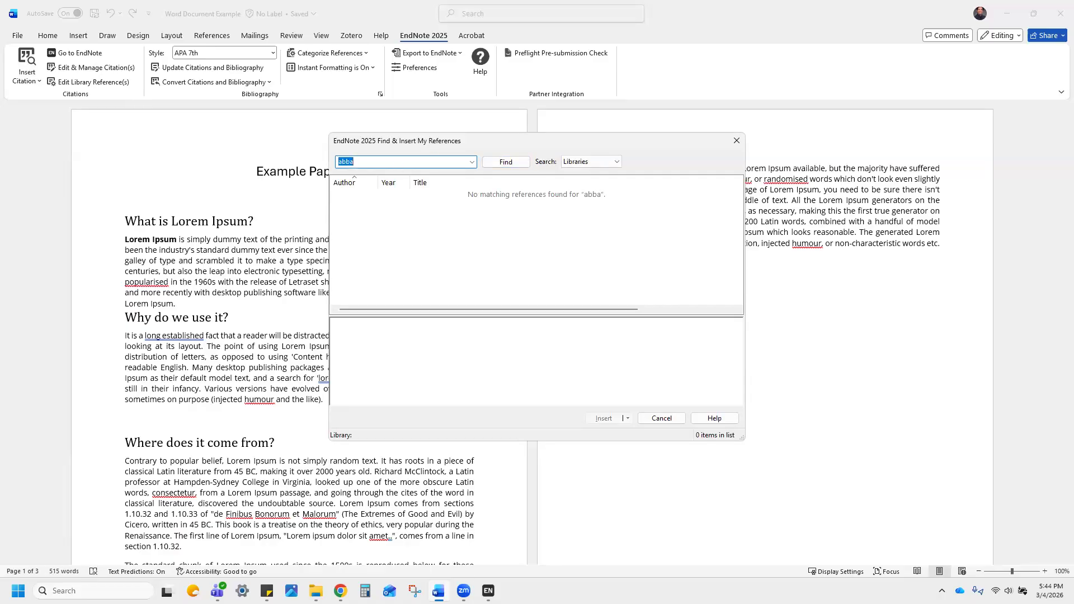
{"action": "left_click", "coordinate": [542, 536]}
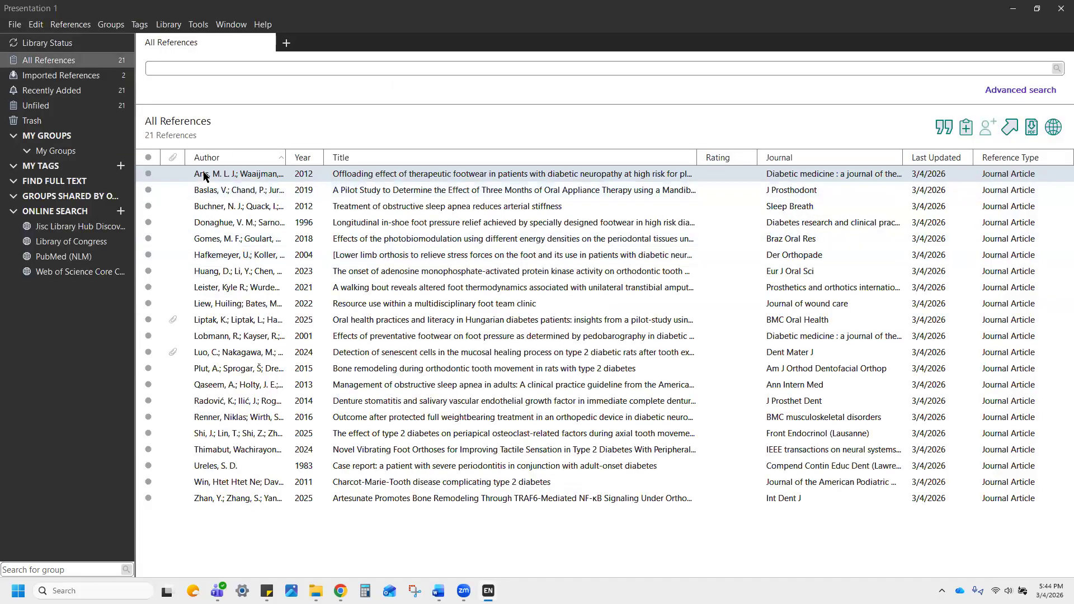
{"action": "left_click", "coordinate": [205, 178]}
{"action": "left_click", "coordinate": [1011, 15]}
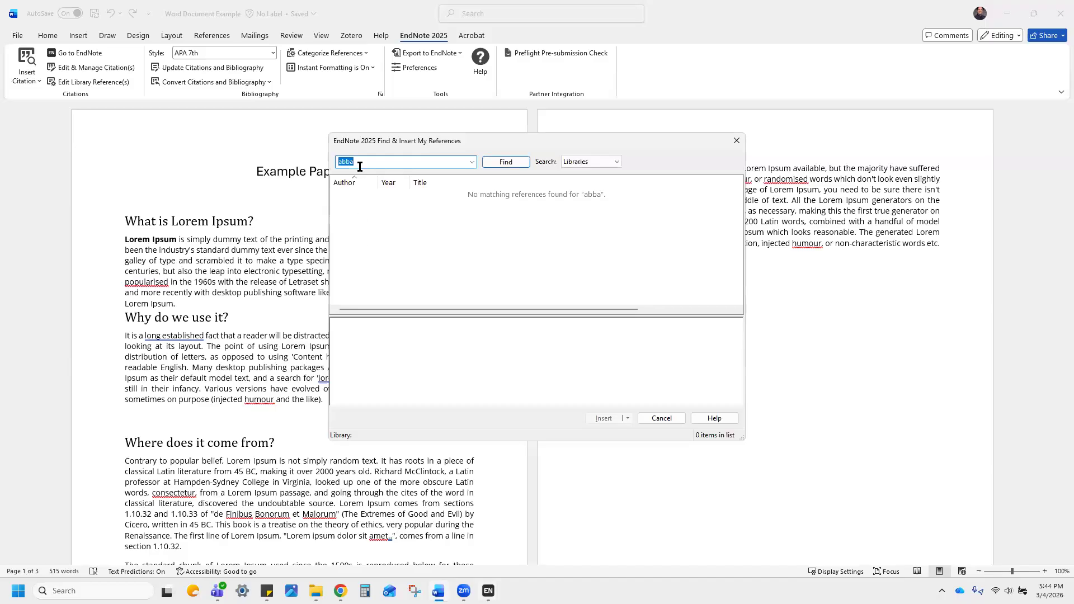
- Find the 2012 article on the offloading effect of therapeutic footwear by its first author's surname, and insert it as the citation
{"action": "type", "text": "arts"}
{"action": "left_click", "coordinate": [516, 161]}
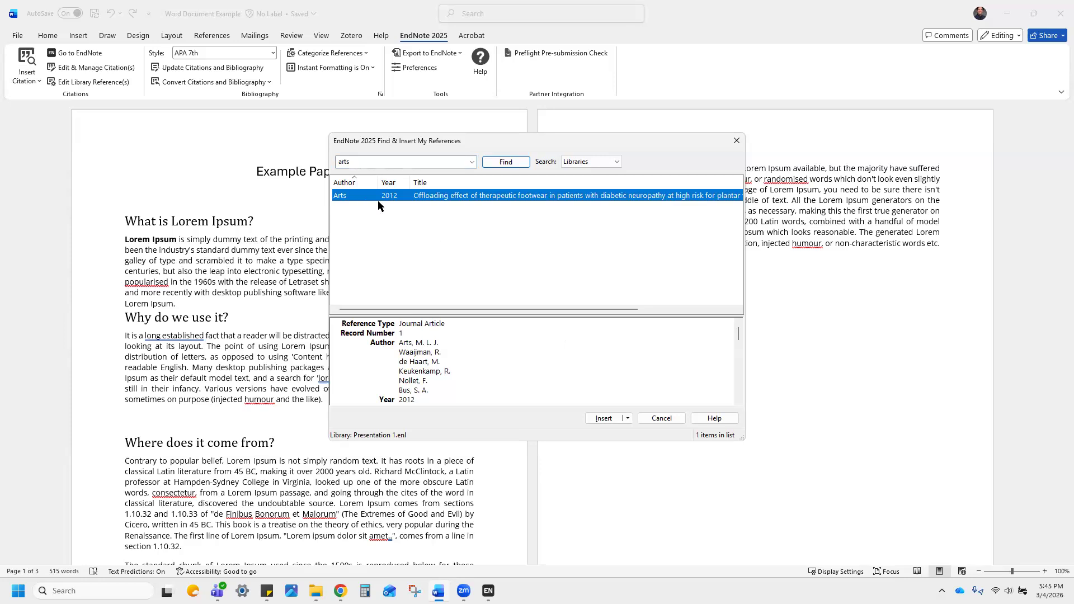
{"action": "left_click", "coordinate": [457, 200]}
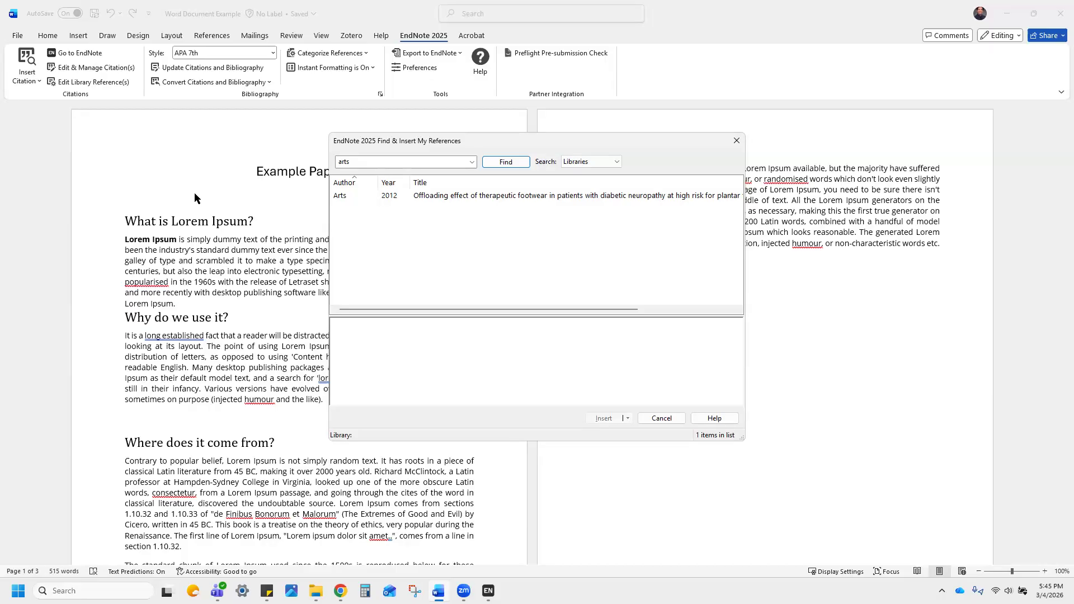
{"action": "left_click", "coordinate": [587, 198]}
{"action": "left_click", "coordinate": [615, 422]}
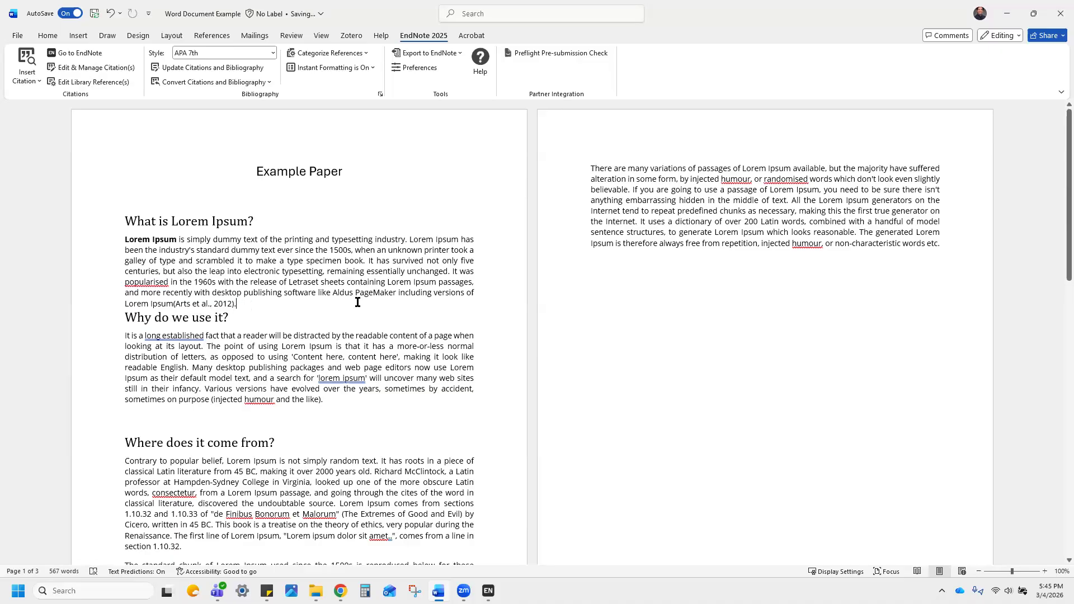
- Examine the Reference List heading on the document's last page and the indentation of the bibliography entry below it
{"action": "scroll", "coordinate": [447, 293], "scroll_direction": "down", "scroll_amount": 2}
{"action": "scroll", "coordinate": [447, 293], "scroll_direction": "down", "scroll_amount": 15}
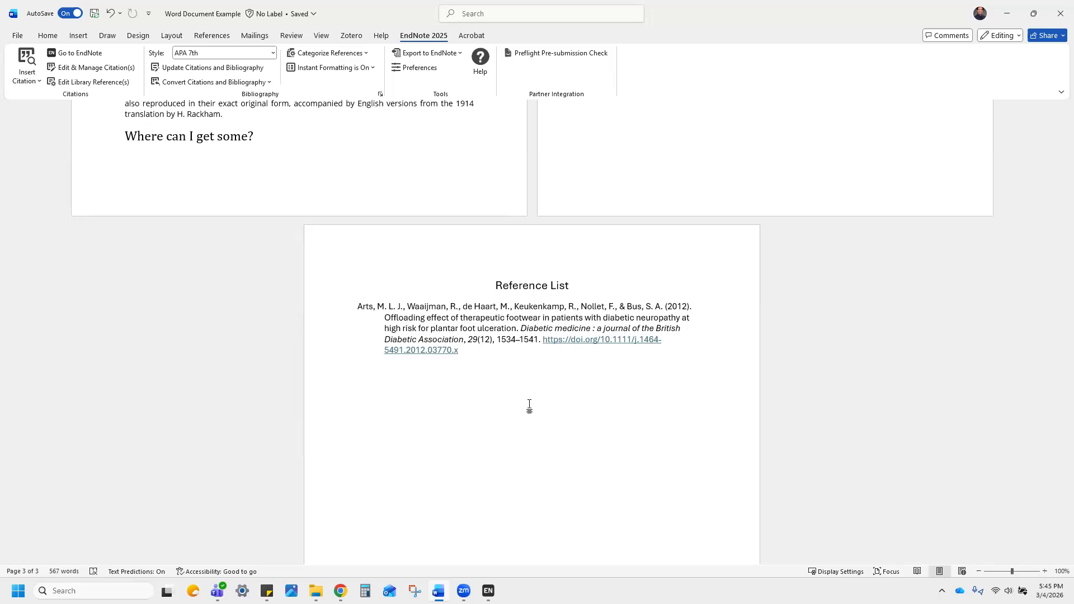
{"action": "triple_click", "coordinate": [535, 286]}
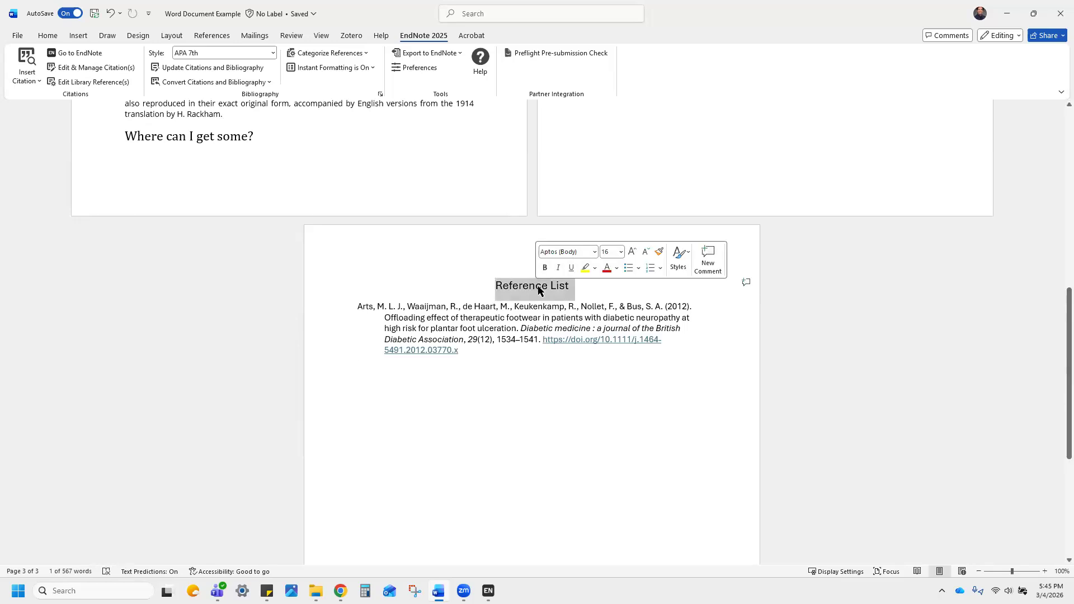
{"action": "left_click", "coordinate": [555, 459]}
{"action": "triple_click", "coordinate": [533, 290]}
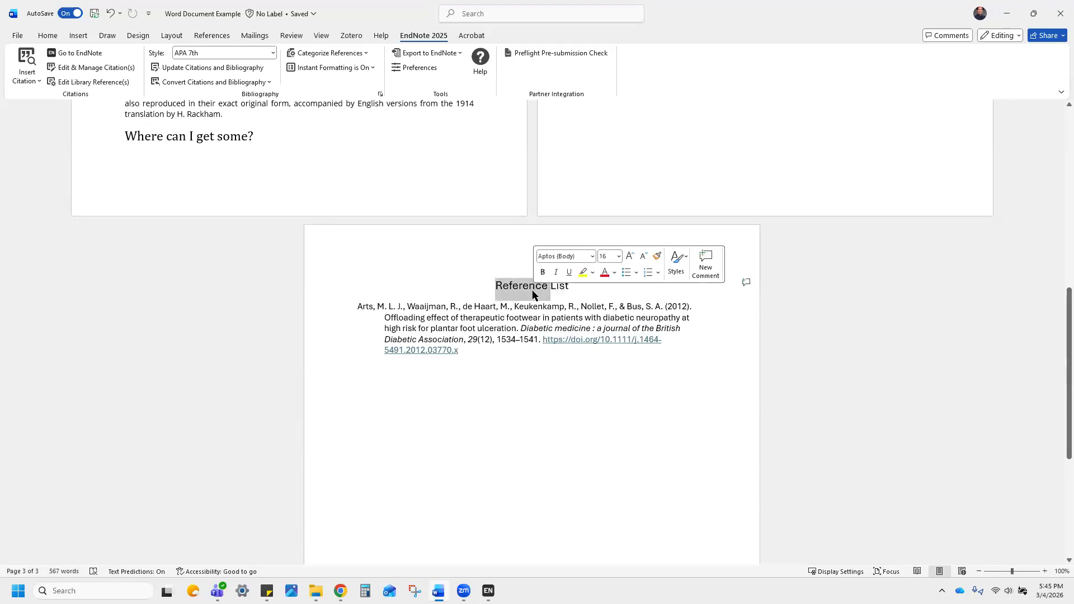
{"action": "left_click", "coordinate": [559, 457]}
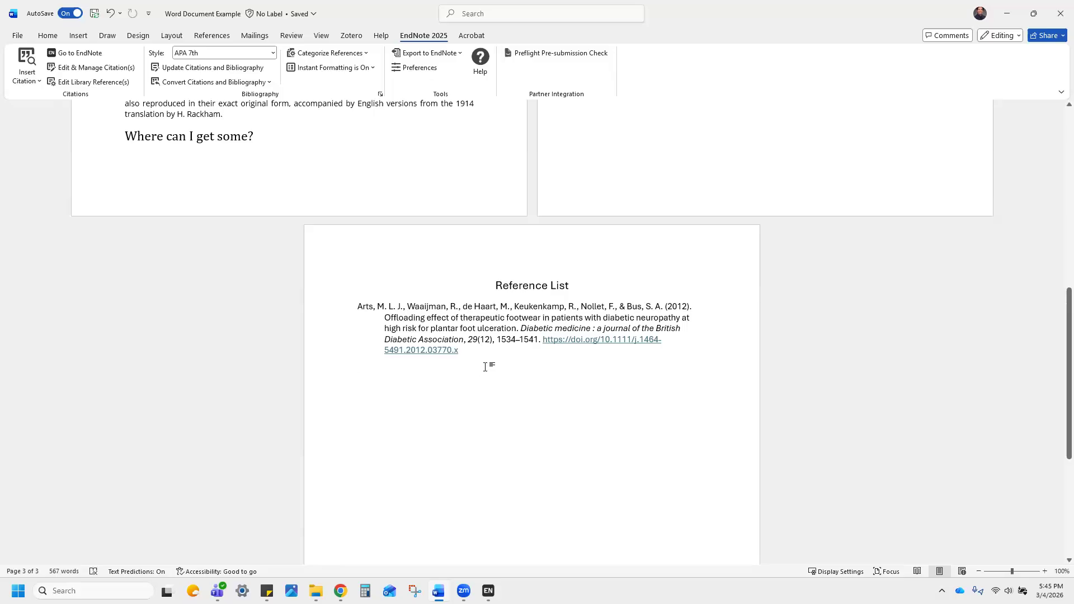
{"action": "left_click_drag", "start_coordinate": [376, 321], "coordinate": [397, 350]}
{"action": "left_click", "coordinate": [531, 417]}
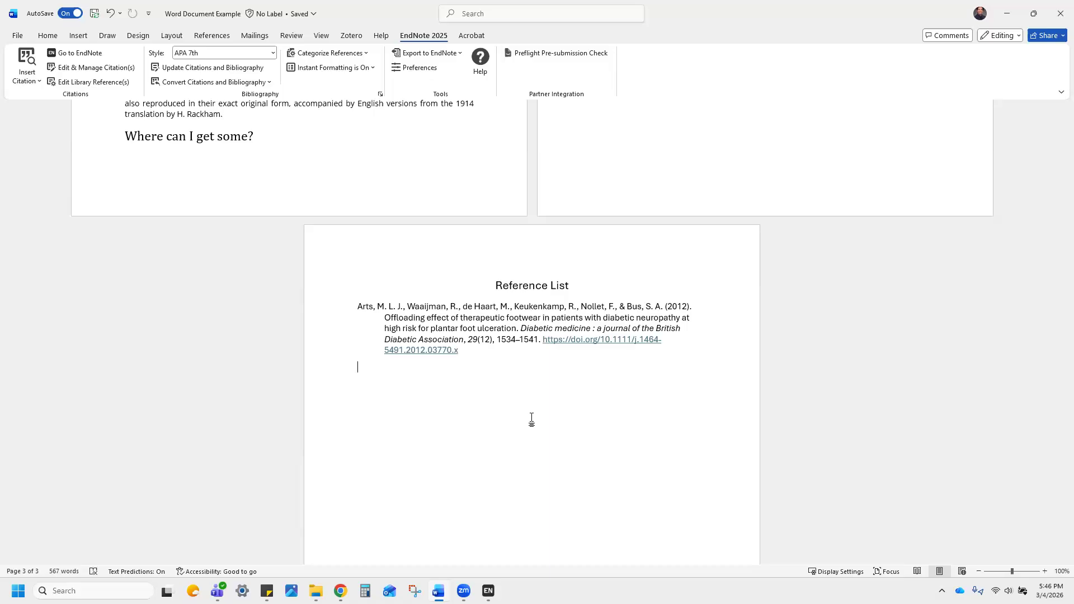
- Switch to the EndNote Essentials design in Canva, show the Workshop time! slide full screen, and return to the editor
{"action": "left_click", "coordinate": [1009, 18]}
{"action": "left_click", "coordinate": [817, 134]}
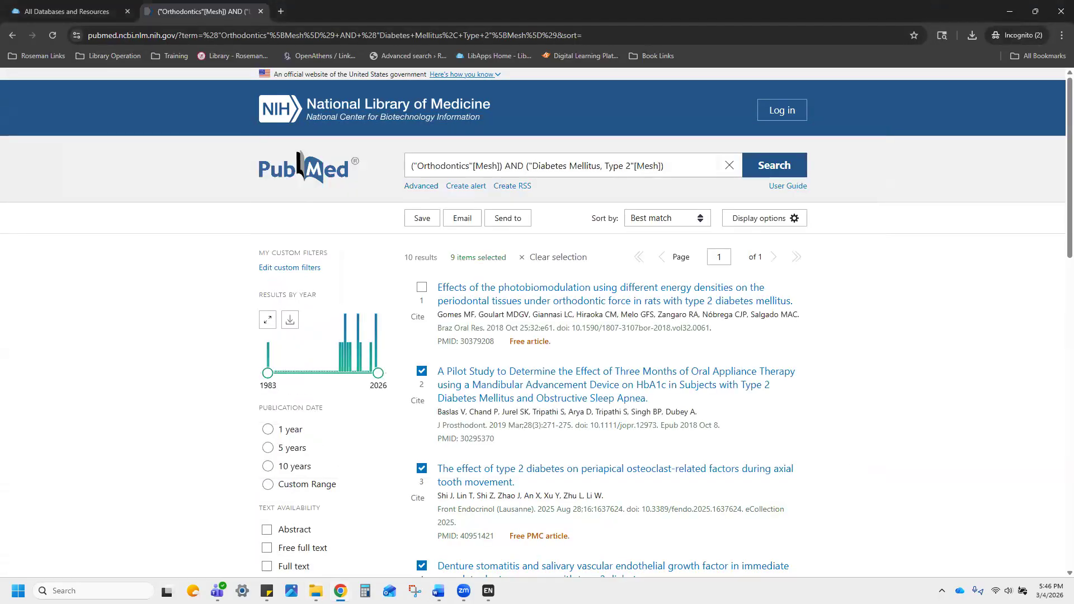
{"action": "left_click", "coordinate": [871, 80]}
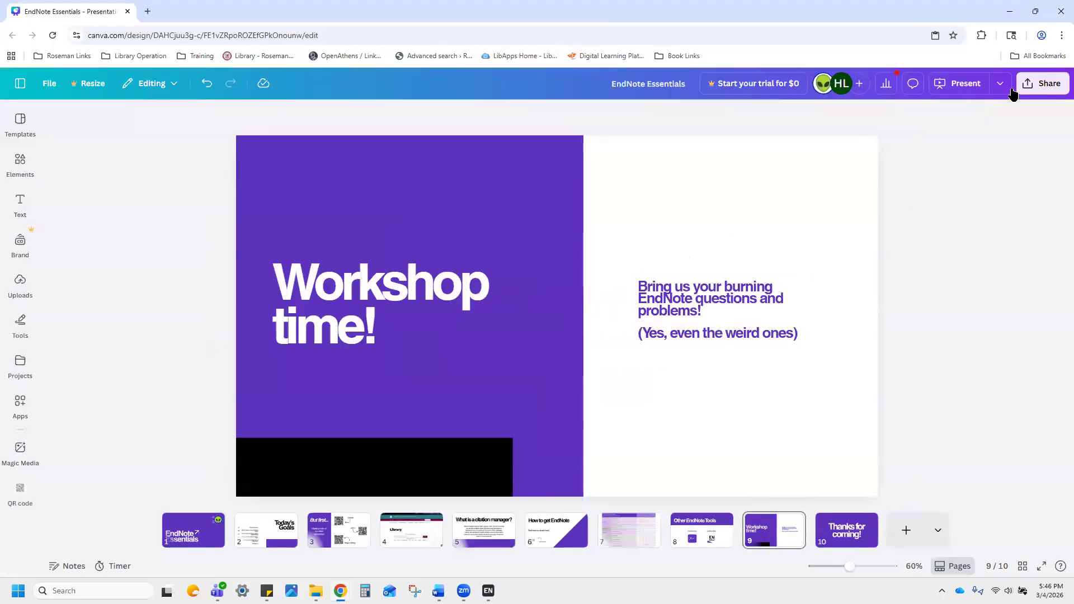
{"action": "left_click", "coordinate": [1036, 82]}
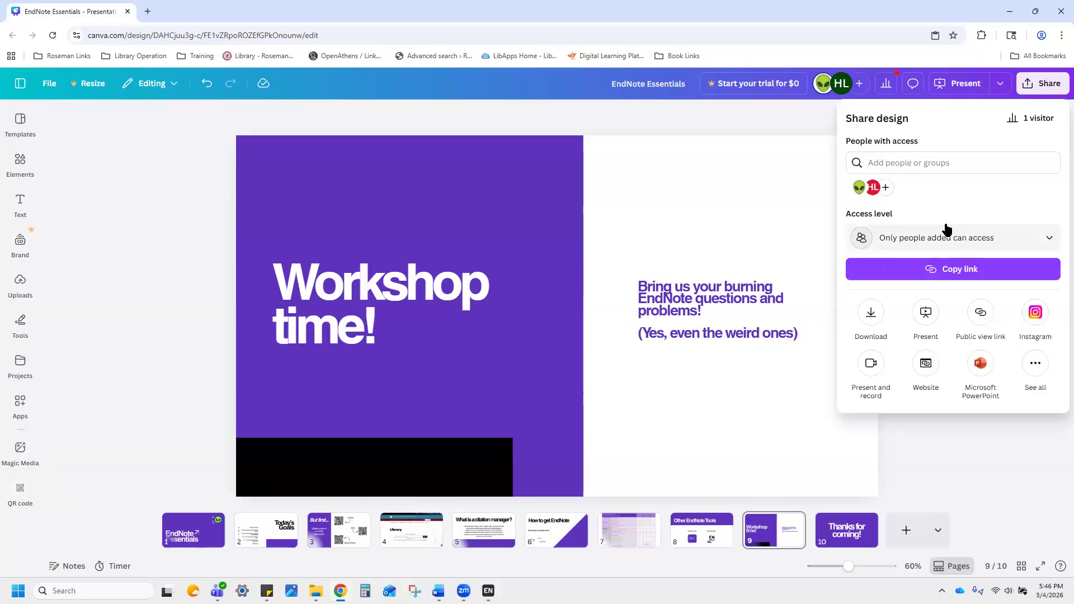
{"action": "left_click", "coordinate": [543, 321]}
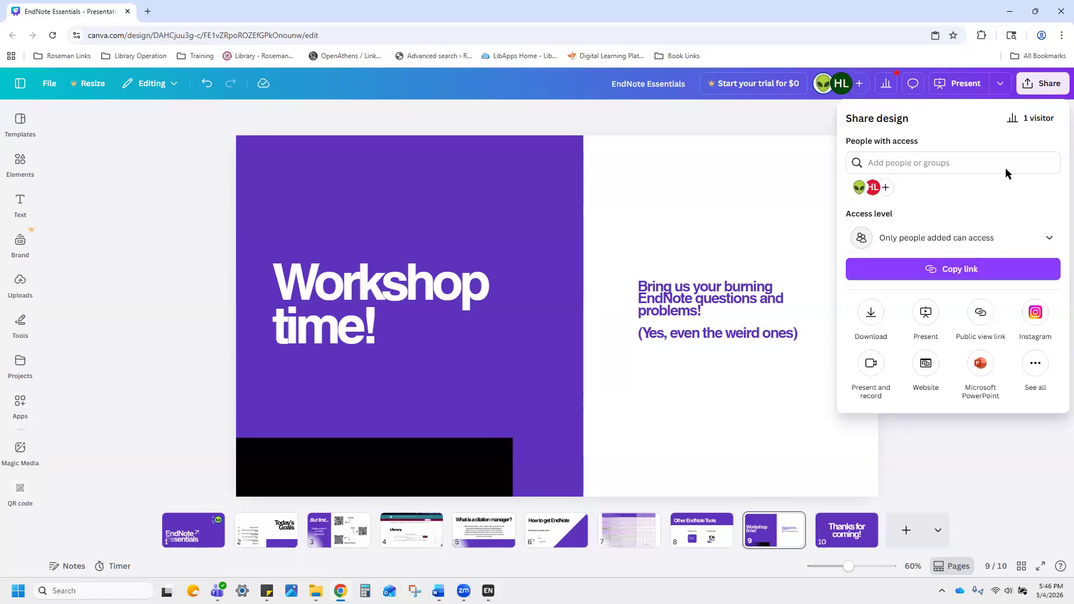
{"action": "left_click", "coordinate": [960, 91]}
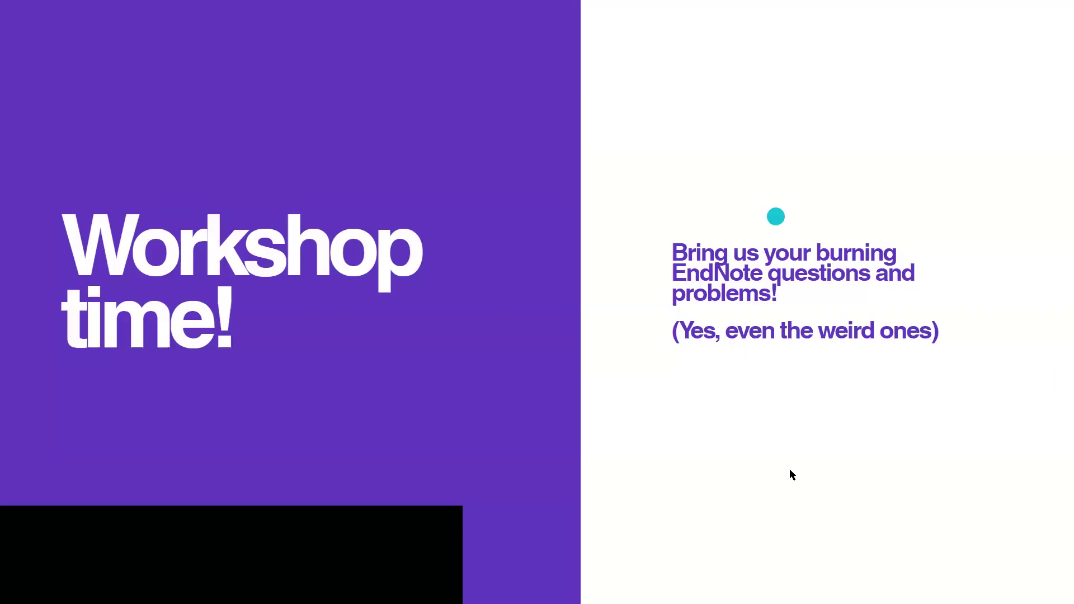
{"action": "key", "text": "Escape"}
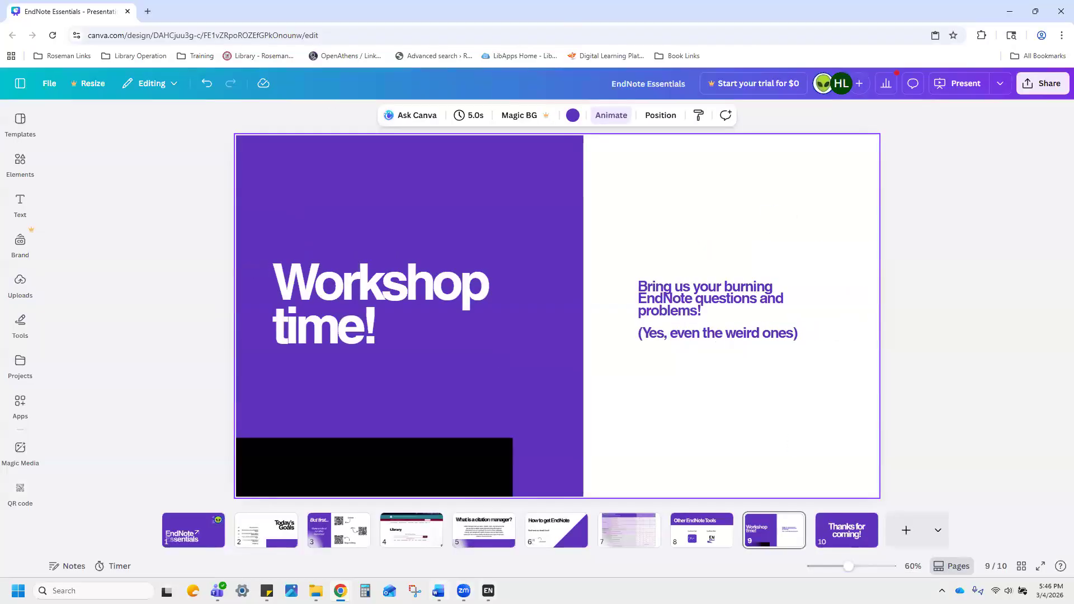
- Return to the Word document, and look at the available EndNote styles and the in-text citation ending the first paragraph
{"action": "key", "text": "alt+Tab"}
{"action": "scroll", "coordinate": [339, 353], "scroll_direction": "up", "scroll_amount": 10}
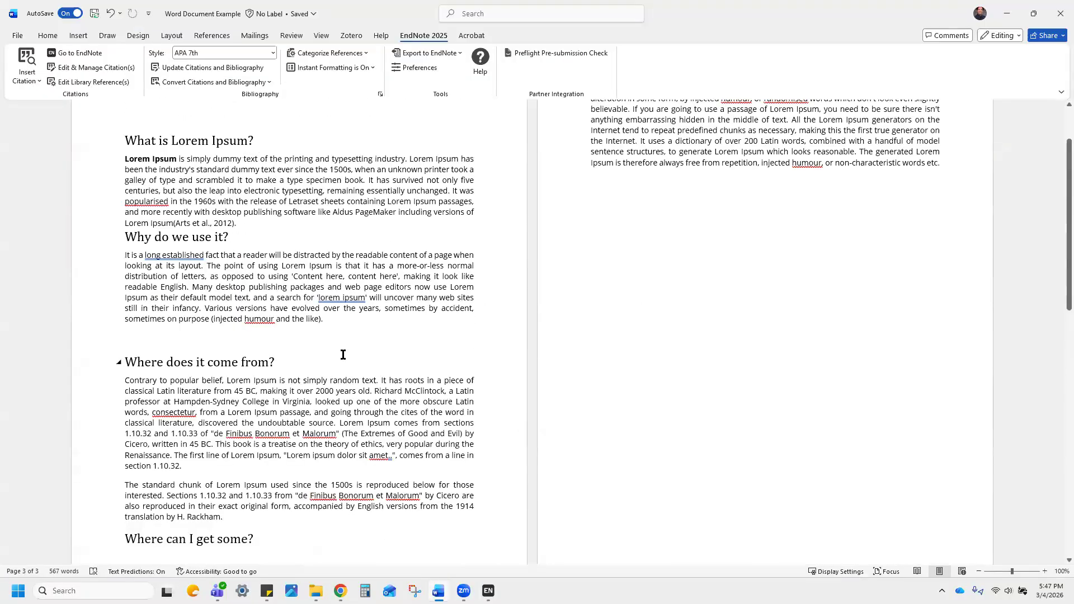
{"action": "scroll", "coordinate": [343, 354], "scroll_direction": "up", "scroll_amount": 3}
{"action": "left_click", "coordinate": [208, 54]}
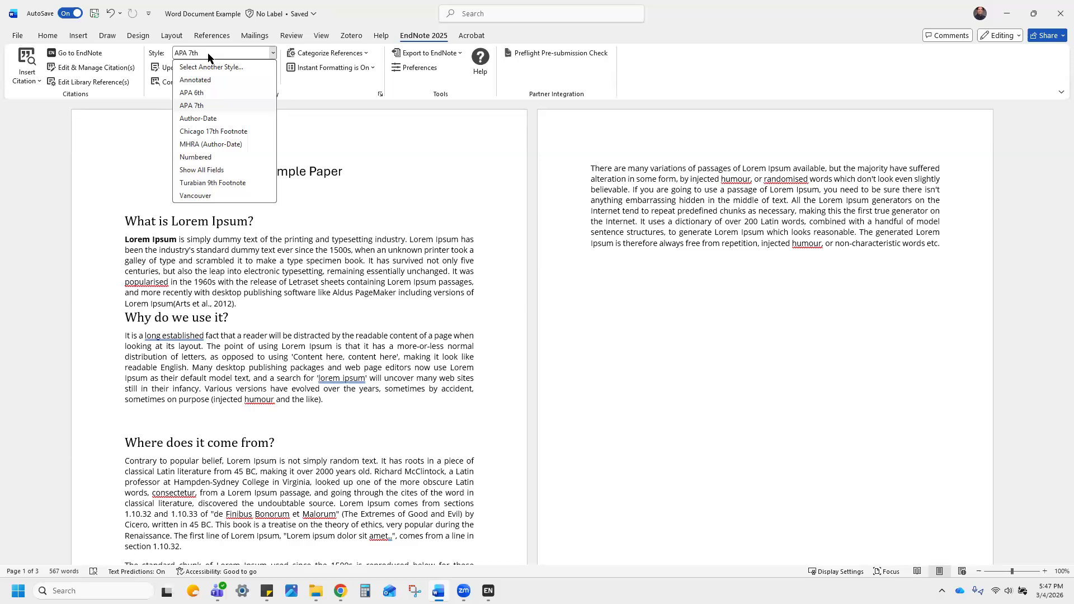
{"action": "left_click", "coordinate": [364, 300]}
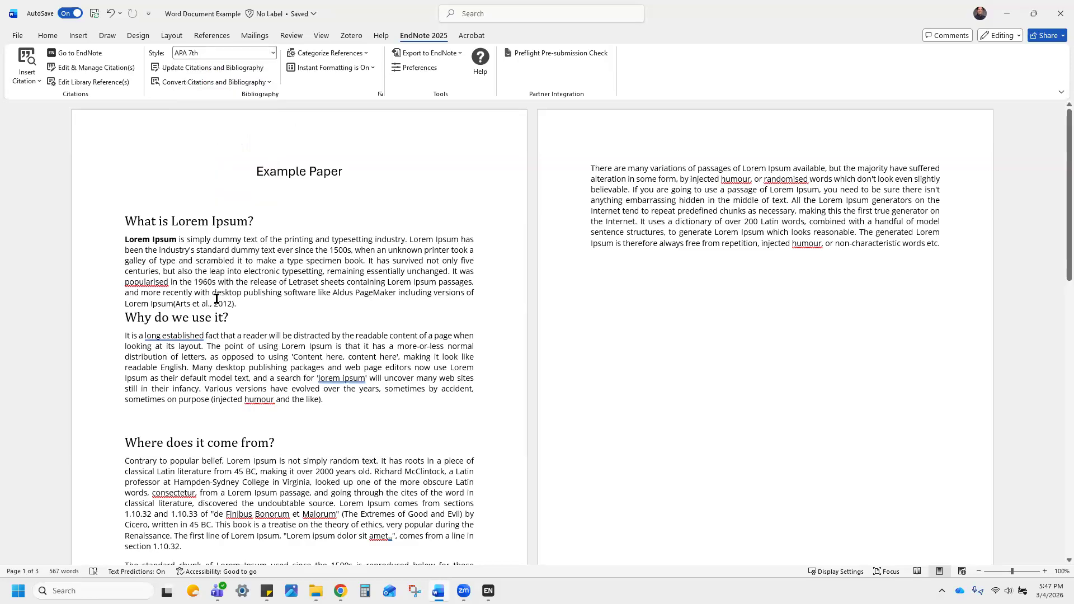
{"action": "left_click", "coordinate": [202, 304]}
{"action": "left_click", "coordinate": [239, 308]}
{"action": "scroll", "coordinate": [303, 341], "scroll_direction": "down", "scroll_amount": 2}
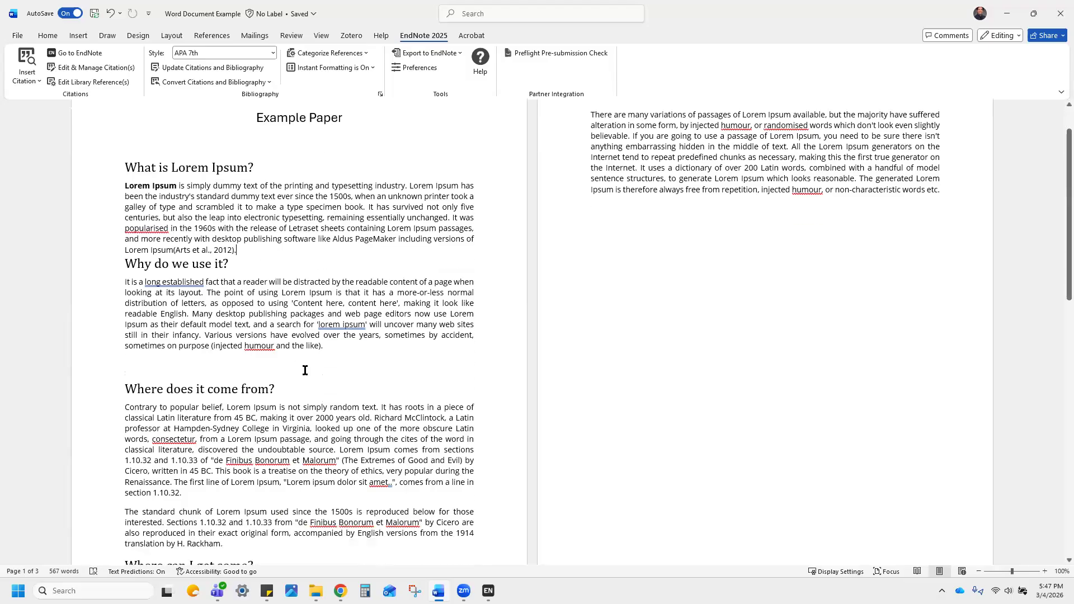
{"action": "left_click", "coordinate": [321, 351]}
- Try the Chicago 17th Footnote and Vancouver citation styles on the document
{"action": "left_click", "coordinate": [273, 53]}
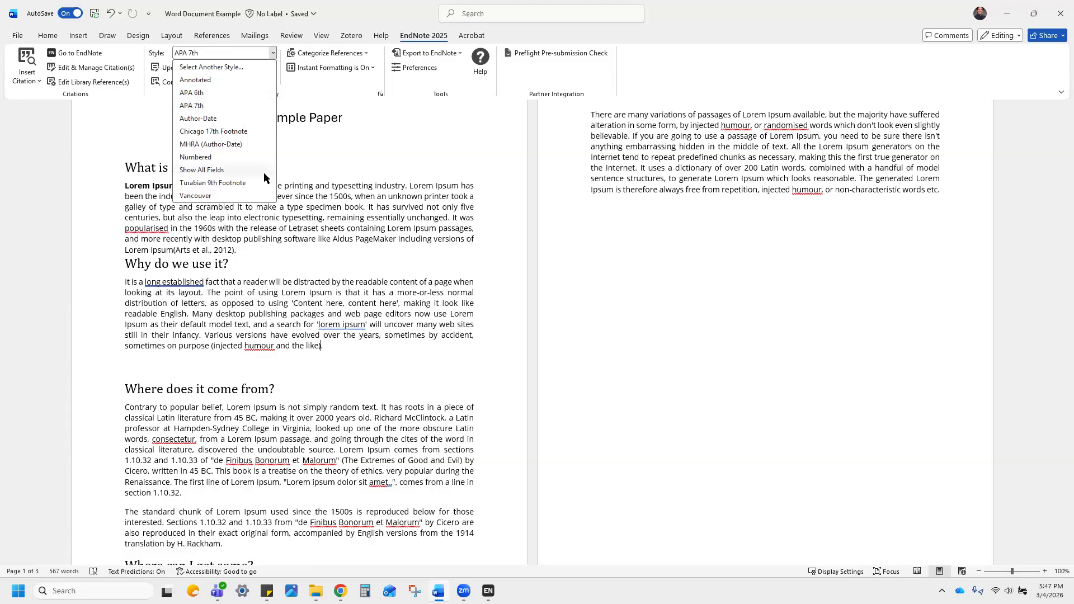
{"action": "left_click", "coordinate": [231, 131]}
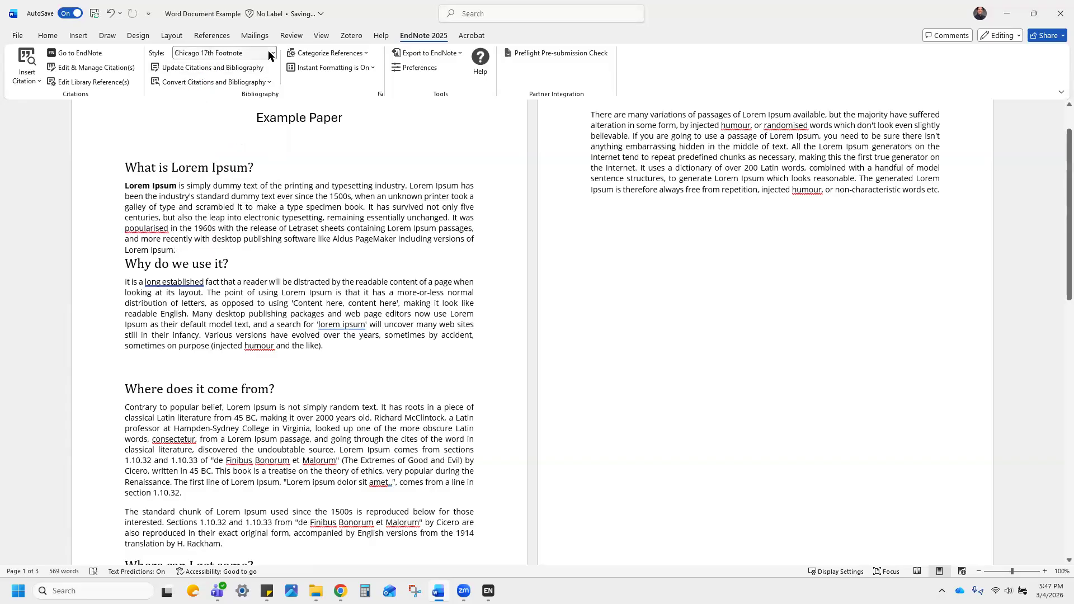
{"action": "left_click", "coordinate": [267, 51]}
{"action": "left_click", "coordinate": [230, 193]}
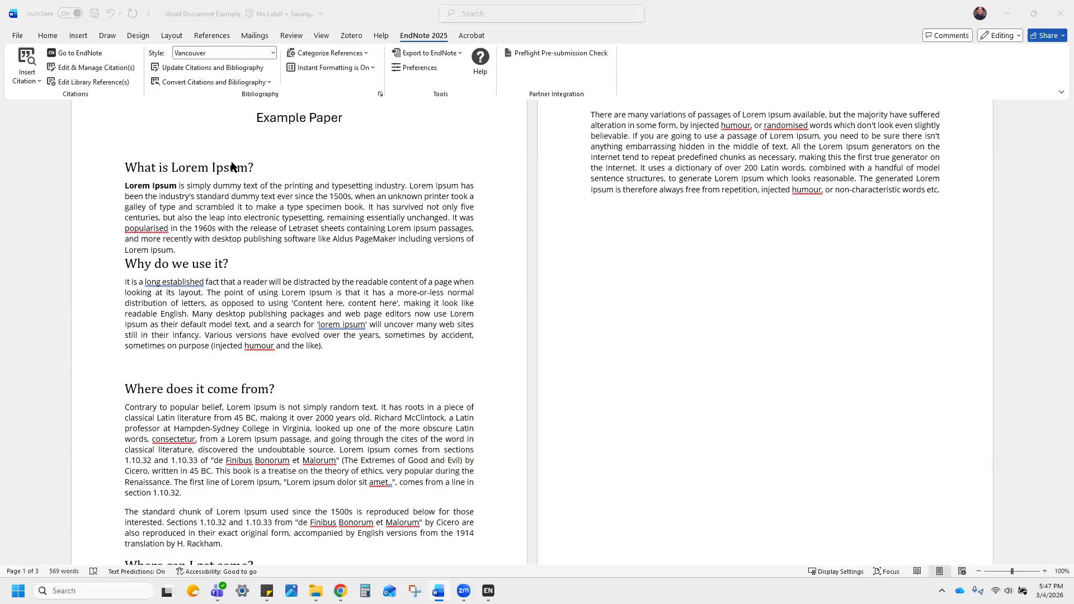
- Choose MLA 9th from the full list of EndNote styles as the document's citation style
{"action": "left_click", "coordinate": [268, 52]}
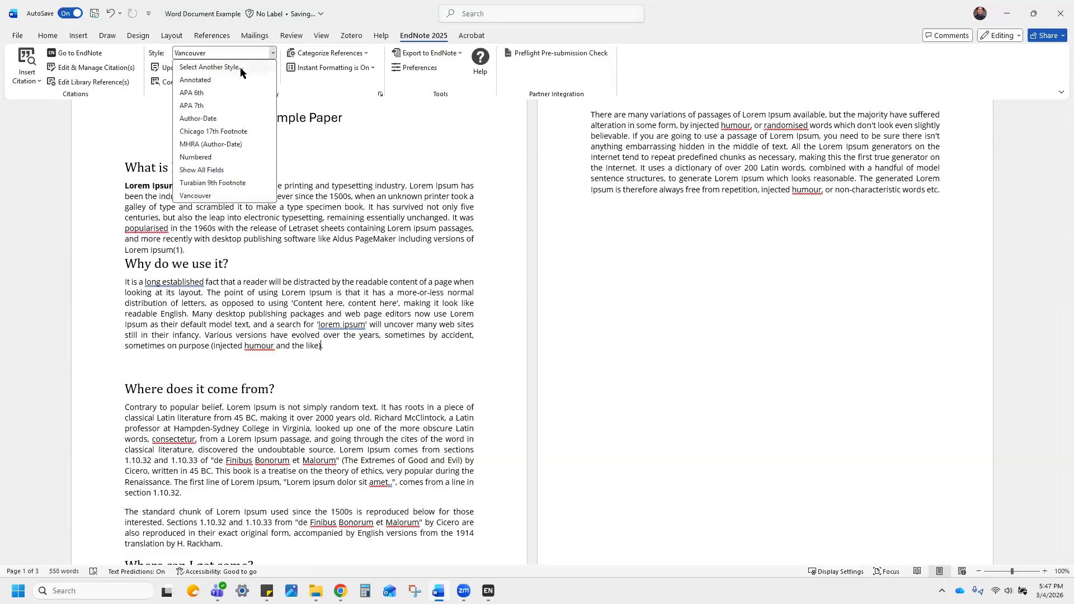
{"action": "left_click", "coordinate": [241, 70]}
{"action": "scroll", "coordinate": [487, 309], "scroll_direction": "down", "scroll_amount": 15}
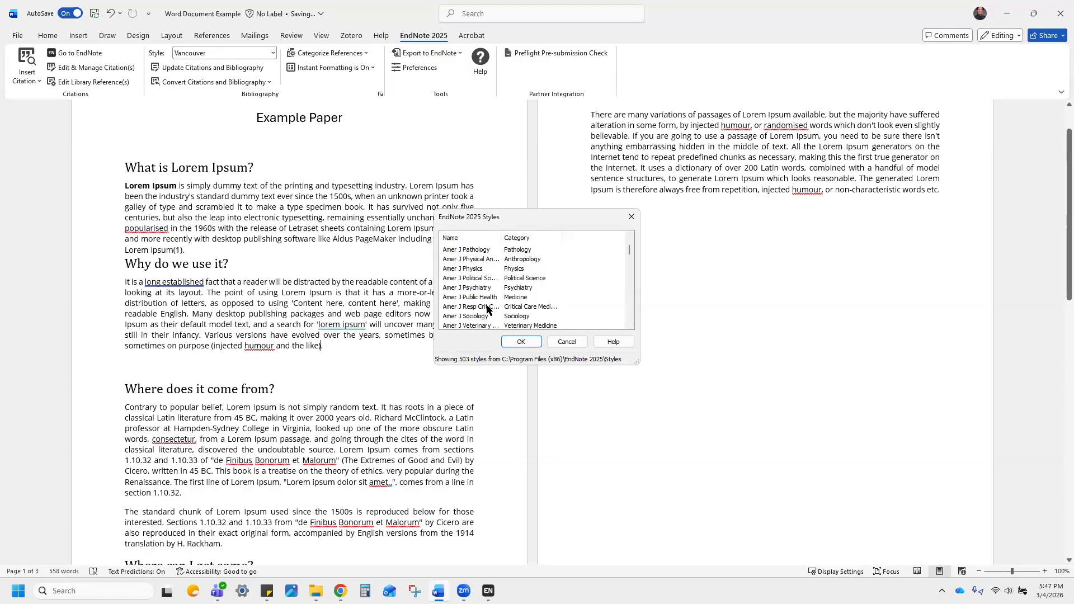
{"action": "scroll", "coordinate": [479, 295], "scroll_direction": "down", "scroll_amount": 4}
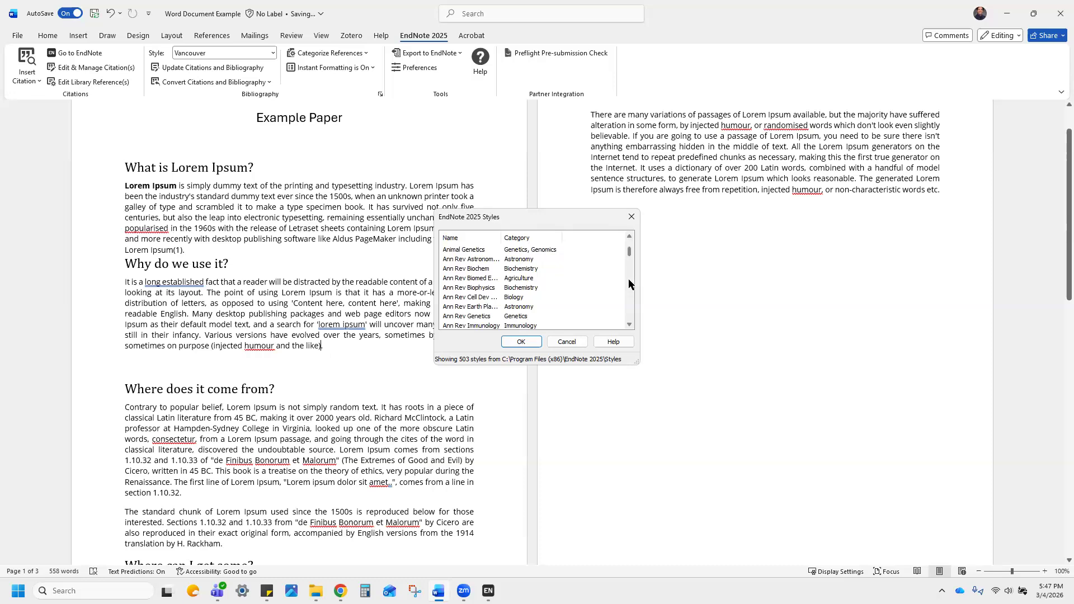
{"action": "scroll", "coordinate": [629, 285], "scroll_direction": "down", "scroll_amount": 12}
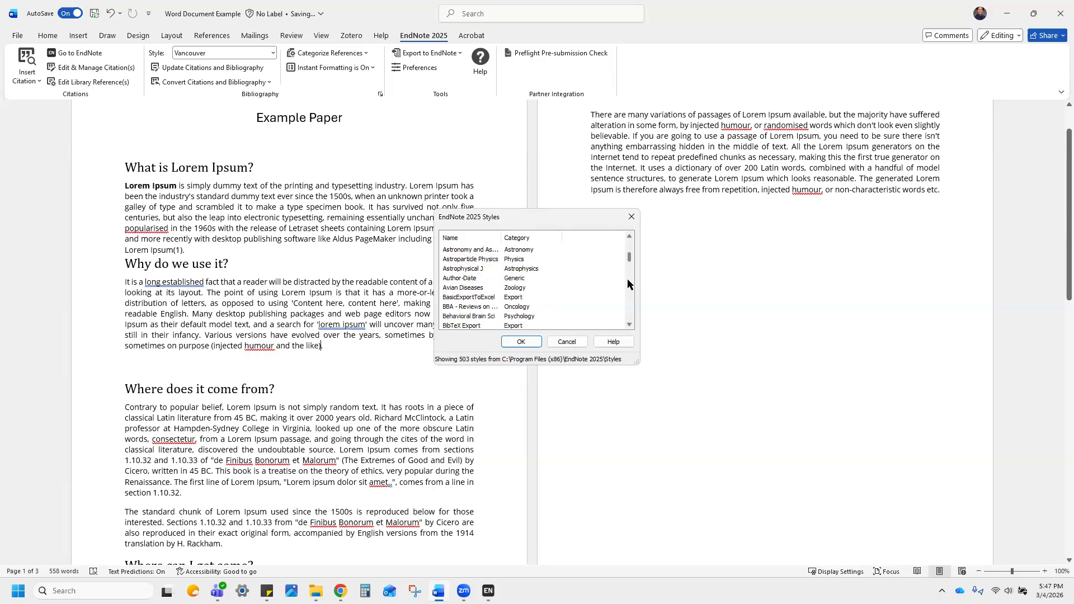
{"action": "scroll", "coordinate": [628, 284], "scroll_direction": "down", "scroll_amount": 20}
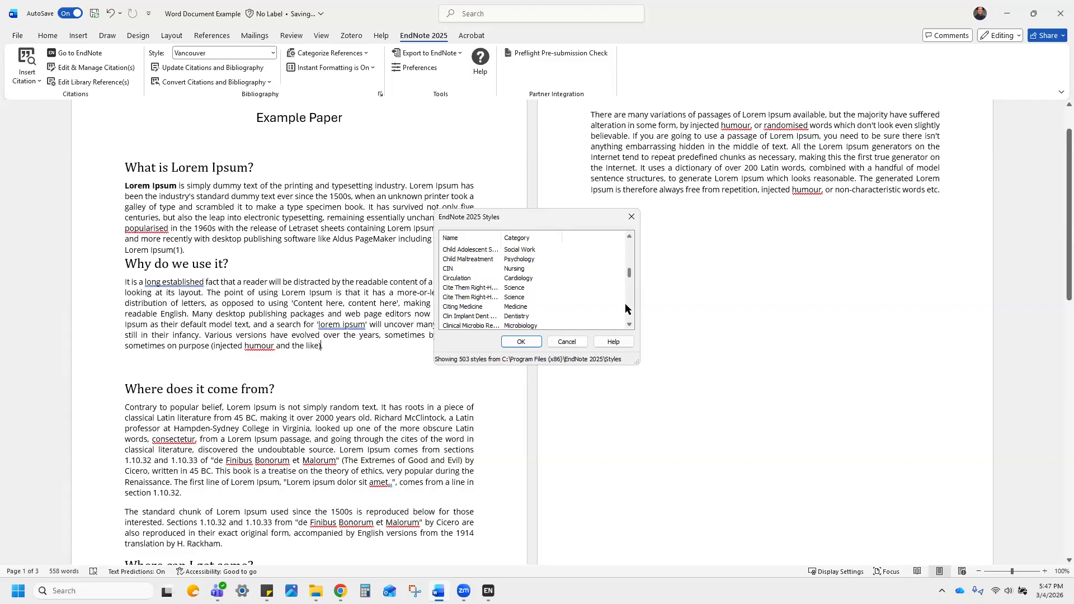
{"action": "scroll", "coordinate": [625, 305], "scroll_direction": "down", "scroll_amount": 20}
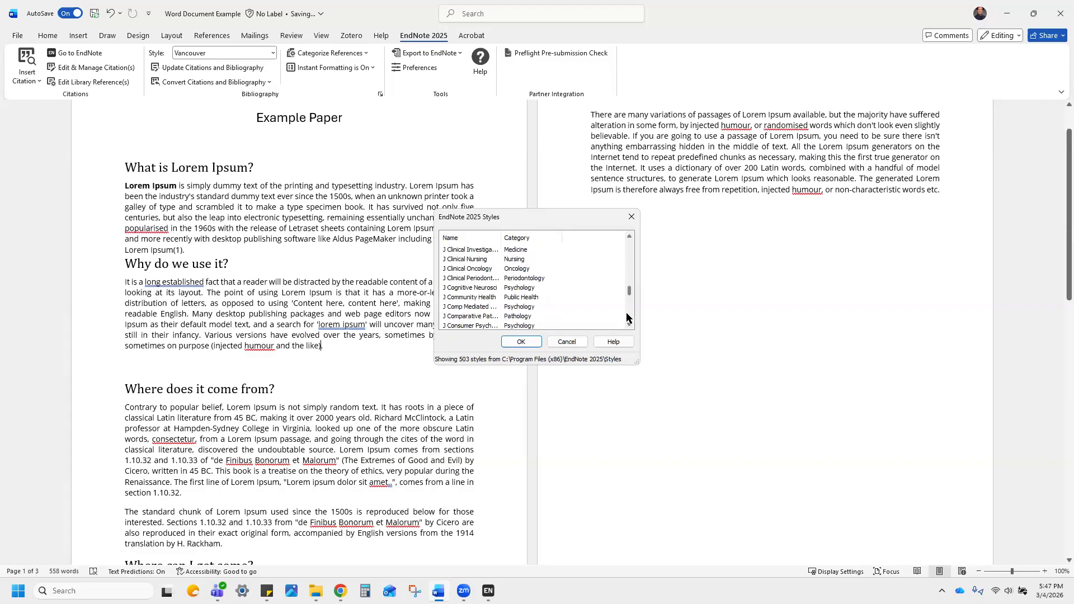
{"action": "scroll", "coordinate": [626, 312], "scroll_direction": "down", "scroll_amount": 12}
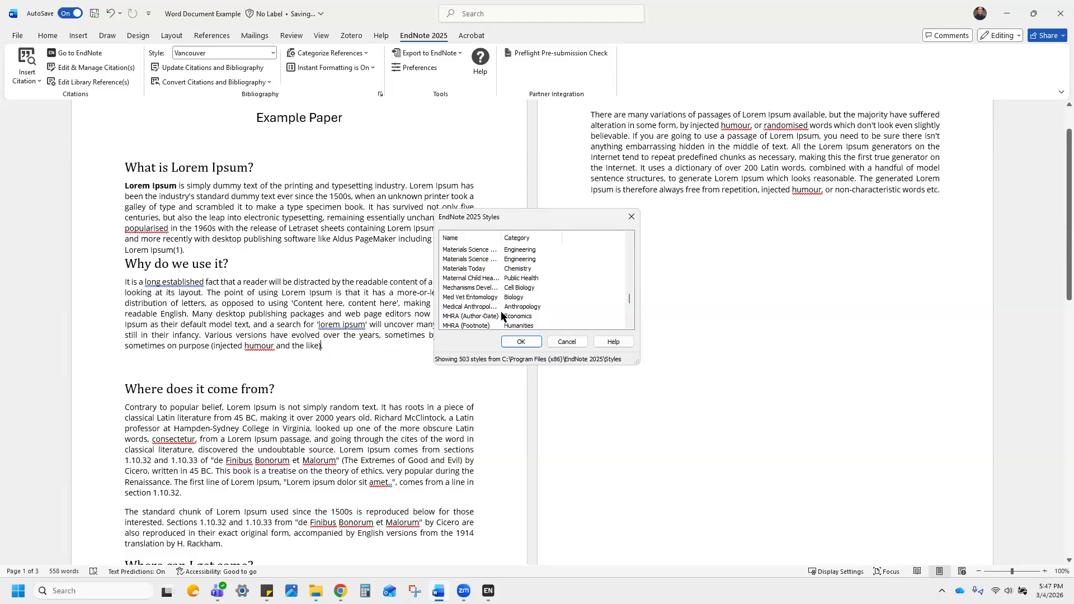
{"action": "scroll", "coordinate": [502, 317], "scroll_direction": "down", "scroll_amount": 2}
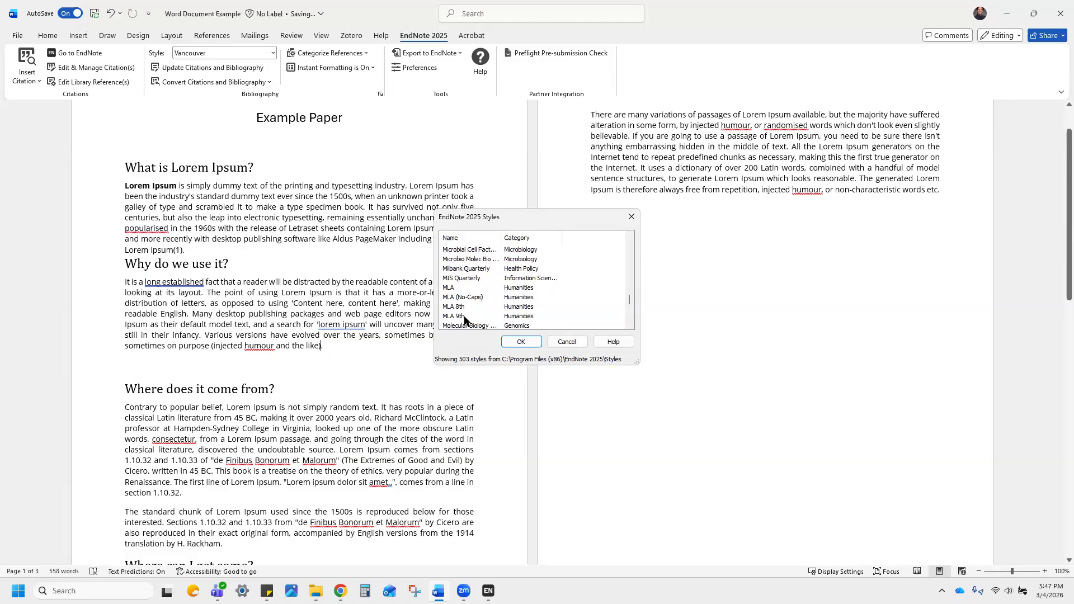
{"action": "left_click", "coordinate": [467, 317]}
{"action": "left_click", "coordinate": [521, 342]}
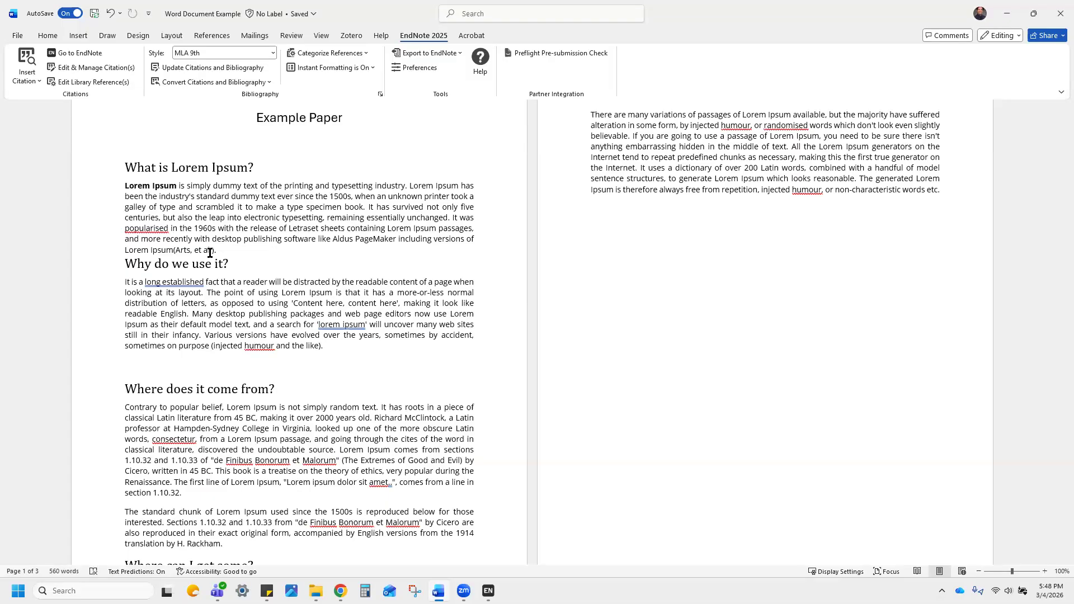
- Switch the document's citation style to APA 7th and select the in-text citation ending the first paragraph
{"action": "left_click", "coordinate": [267, 54]}
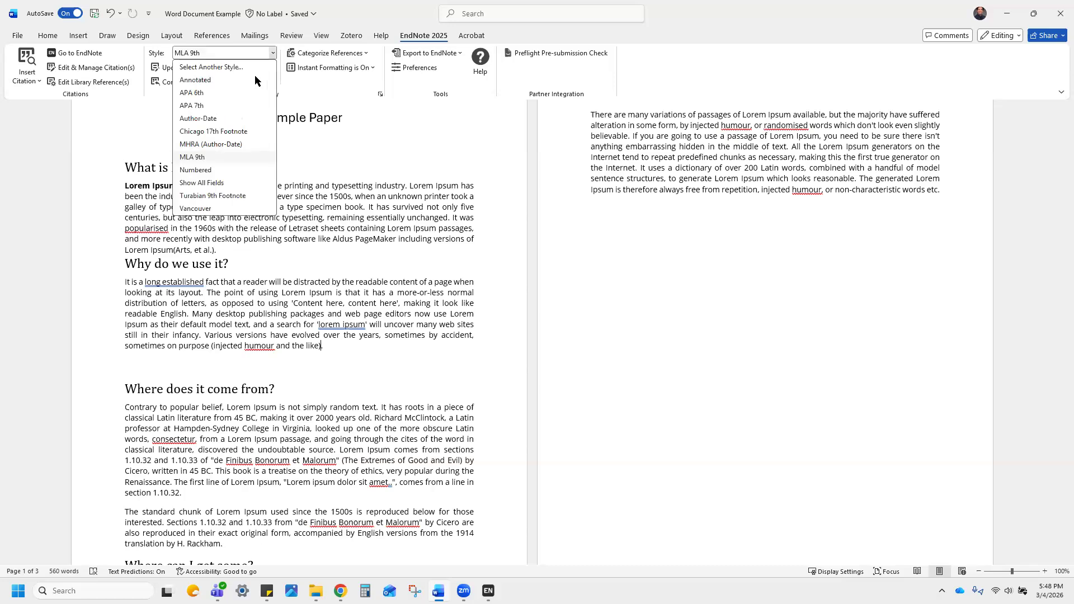
{"action": "left_click", "coordinate": [221, 101]}
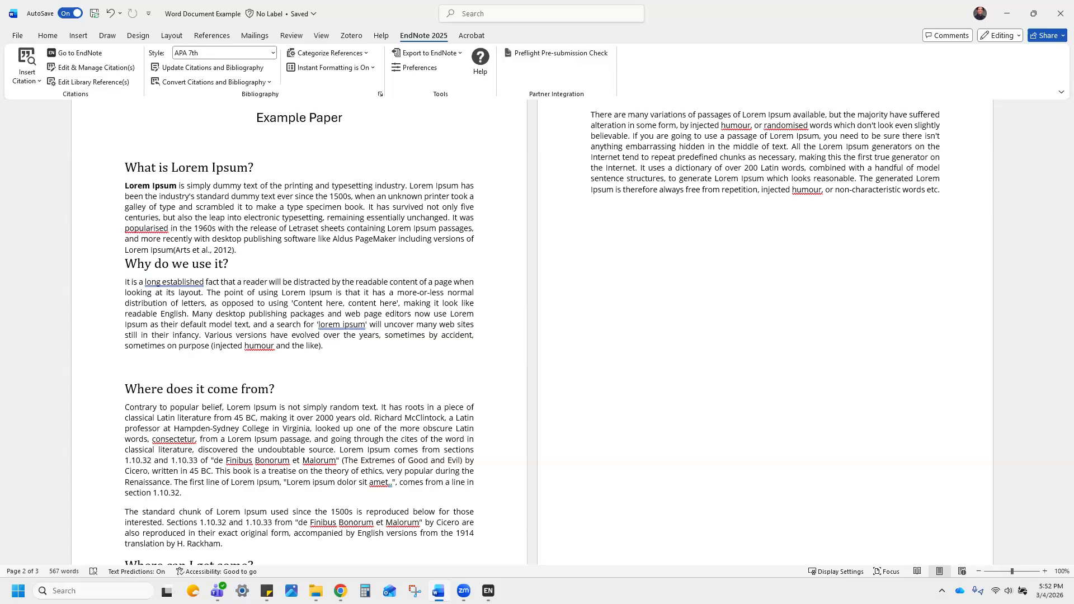
{"action": "left_click", "coordinate": [199, 247]}
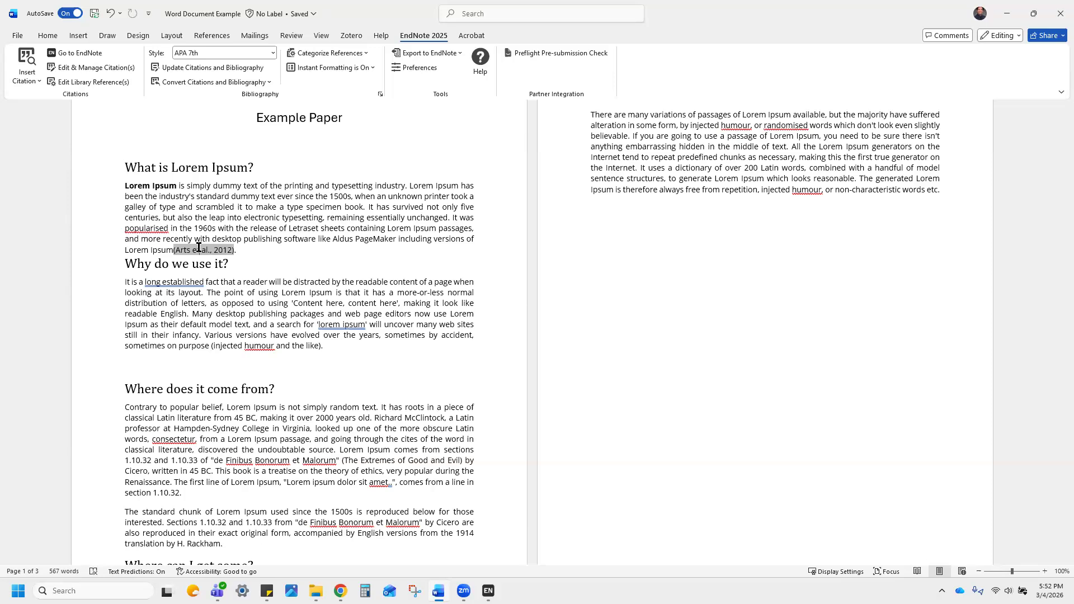
- Add page number 212 to the in-text citation that ends the first paragraph
{"action": "left_click", "coordinate": [238, 261]}
{"action": "key", "text": "Left"}
{"action": "left_click", "coordinate": [95, 68]}
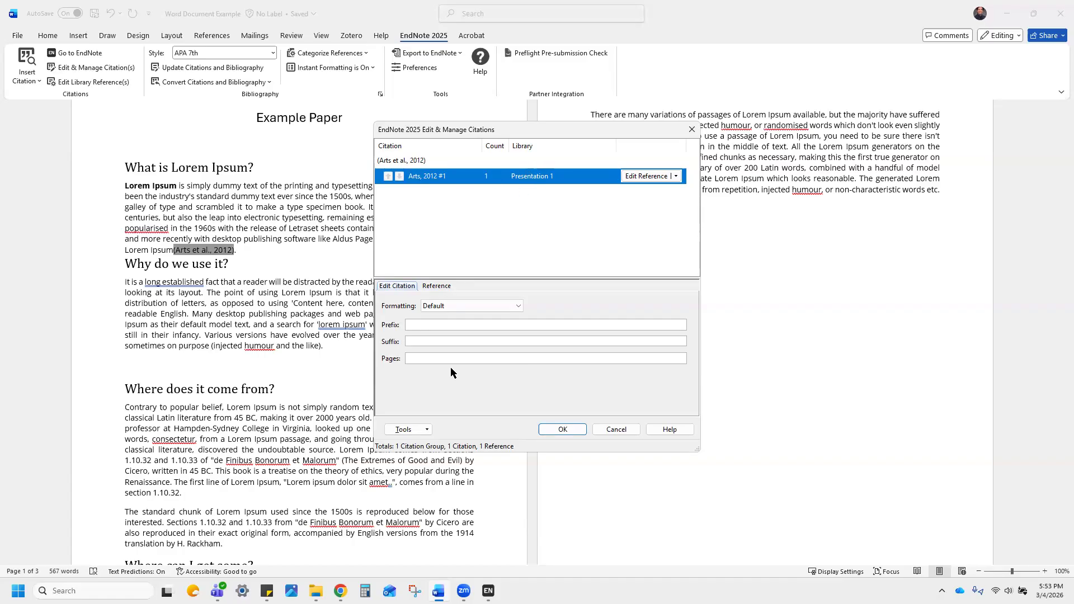
{"action": "left_click", "coordinate": [436, 358]}
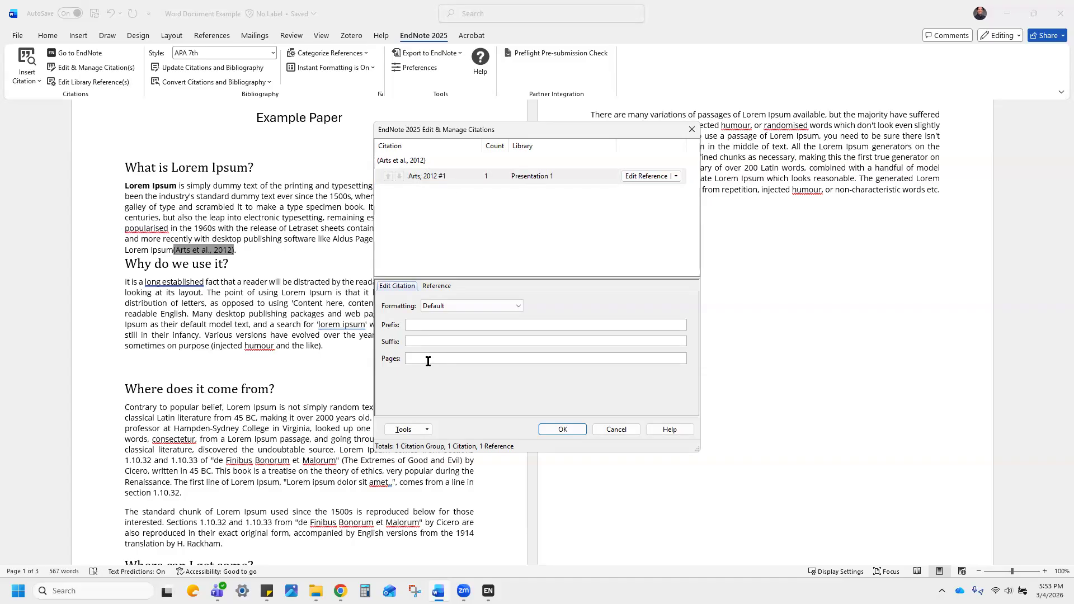
{"action": "type", "text": "21"}
{"action": "type", "text": "2"}
{"action": "left_click", "coordinate": [561, 429]}
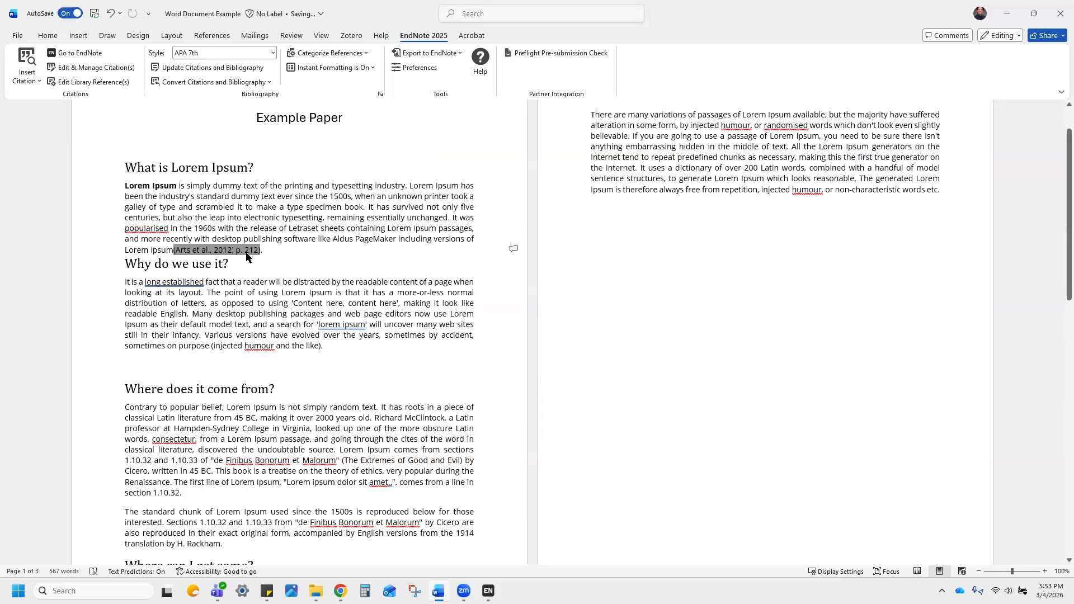
- Look at the cited article's entry in the Reference List and try to edit its library reference from there
{"action": "left_click", "coordinate": [245, 250]}
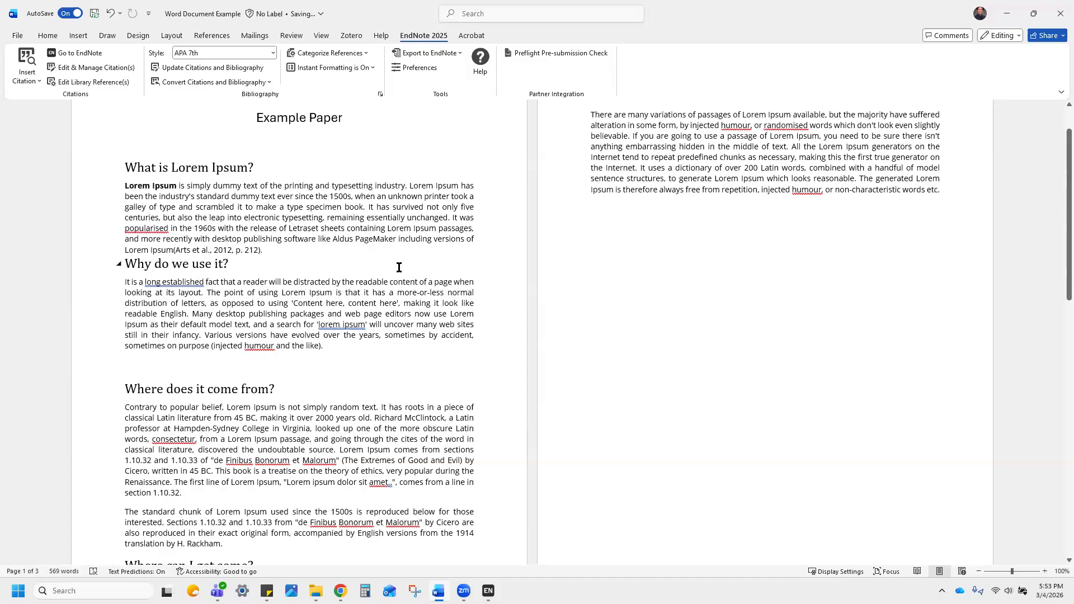
{"action": "scroll", "coordinate": [399, 264], "scroll_direction": "down", "scroll_amount": 8}
{"action": "scroll", "coordinate": [399, 264], "scroll_direction": "down", "scroll_amount": 5}
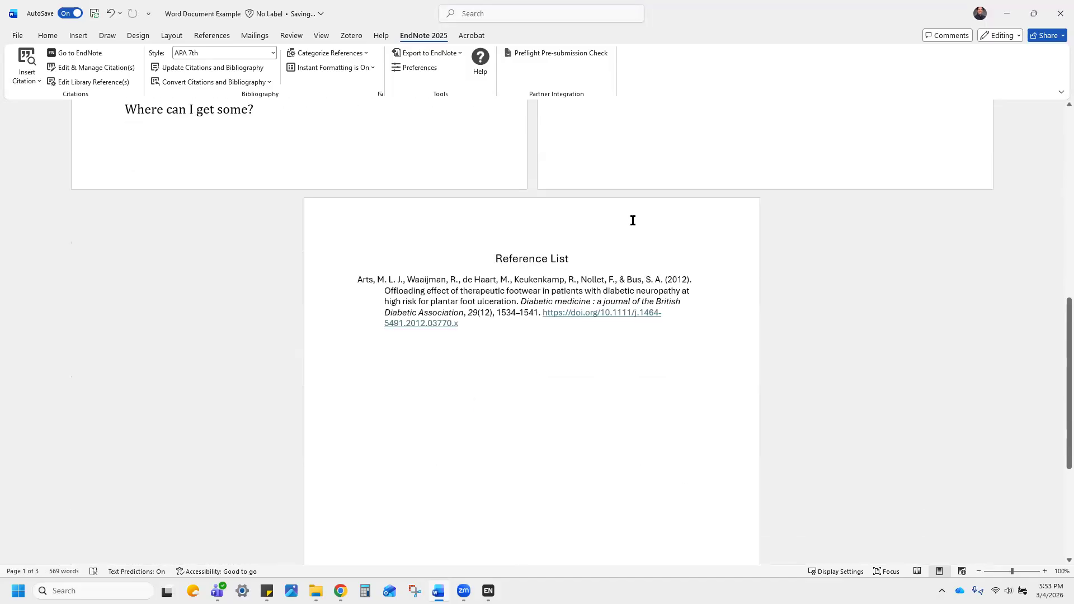
{"action": "key", "text": "ctrl"}
{"action": "key", "text": "ctrl"}
{"action": "left_click", "coordinate": [91, 81]}
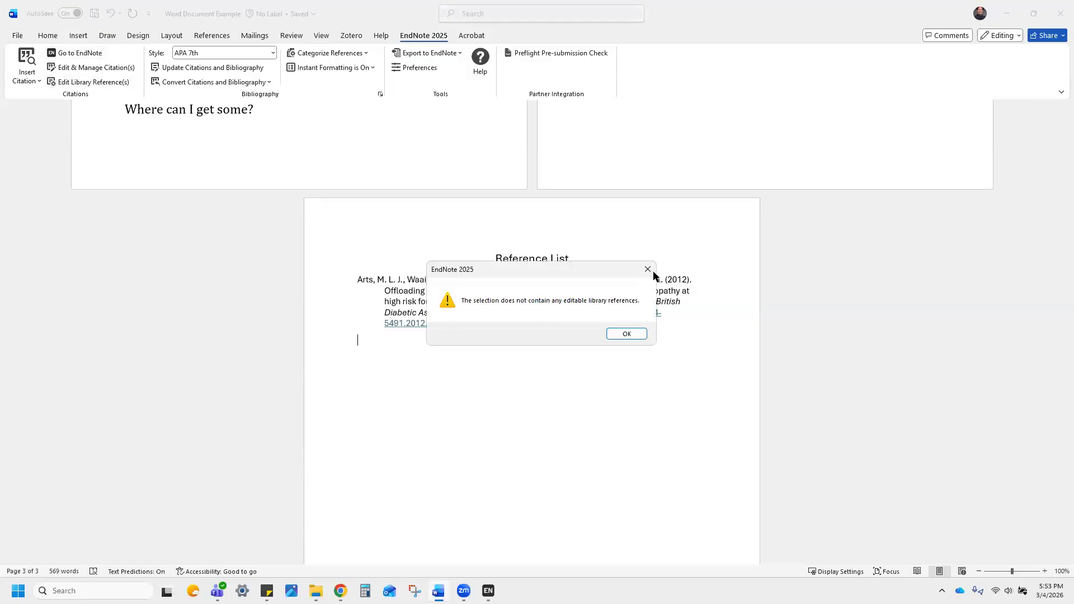
{"action": "left_click", "coordinate": [648, 269]}
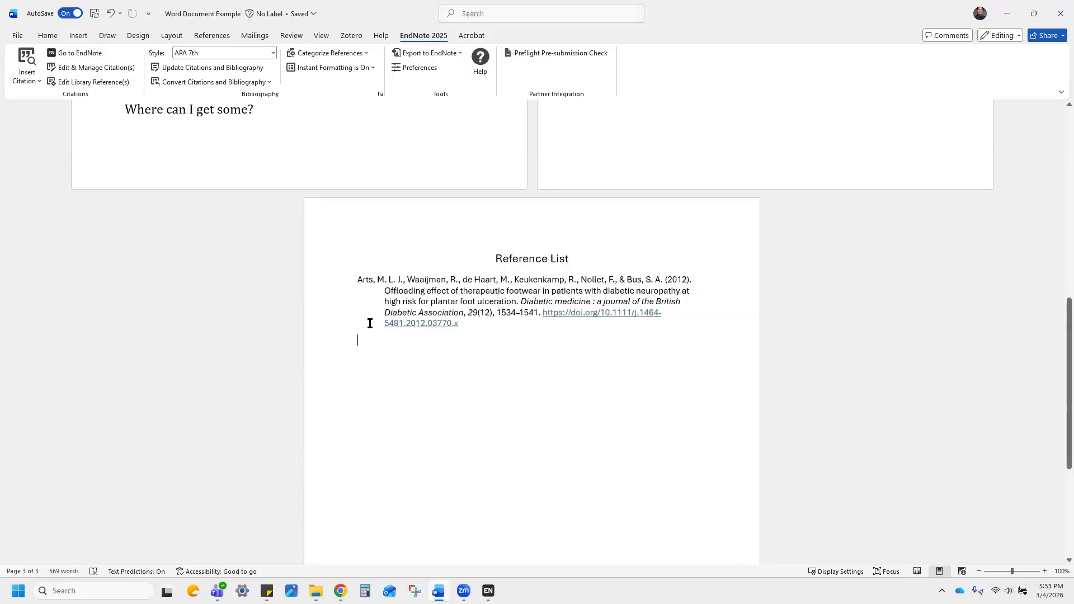
- Open the library reference behind the first paragraph's citation, check its Pages field, and return to the Word document
{"action": "scroll", "coordinate": [370, 324], "scroll_direction": "up", "scroll_amount": 10}
{"action": "left_click", "coordinate": [232, 304]}
{"action": "left_click", "coordinate": [110, 83]}
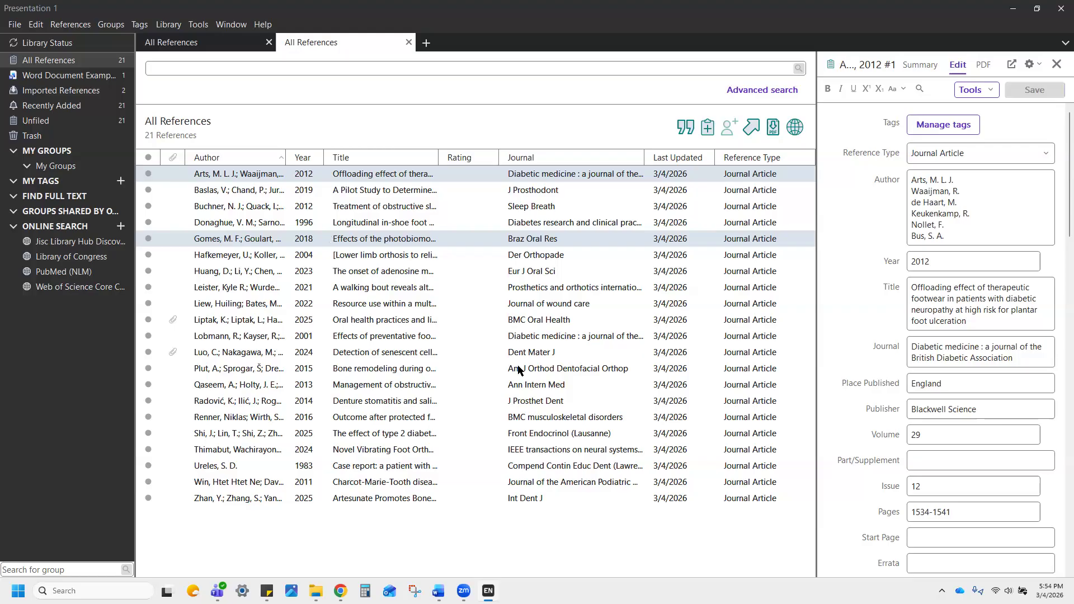
{"action": "left_click", "coordinate": [920, 508]}
{"action": "scroll", "coordinate": [920, 508], "scroll_direction": "down", "scroll_amount": 5}
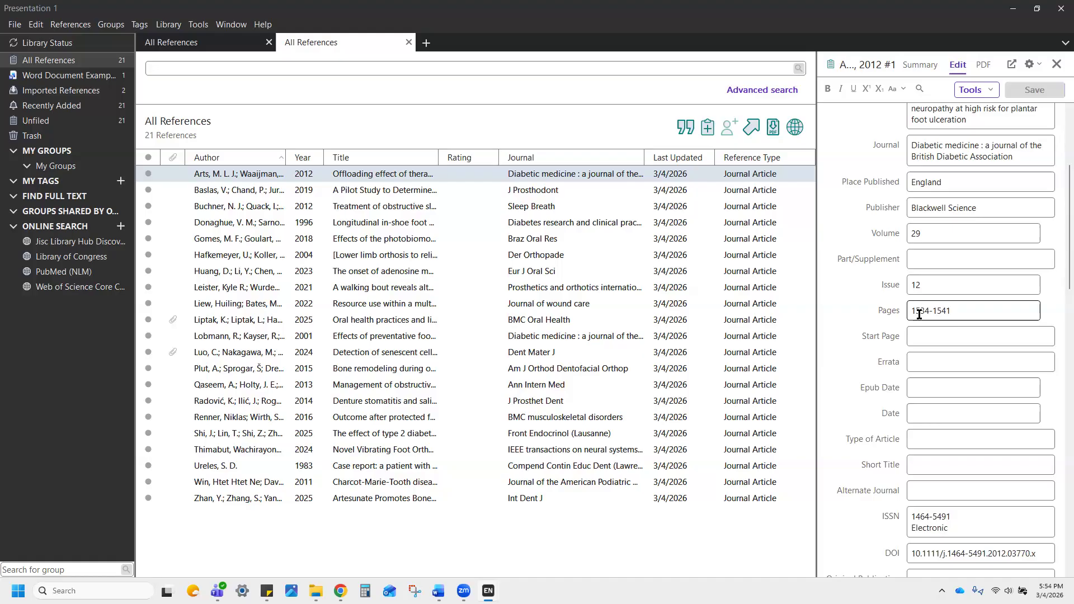
{"action": "left_click", "coordinate": [1052, 13]}
{"action": "left_click", "coordinate": [1013, 14]}
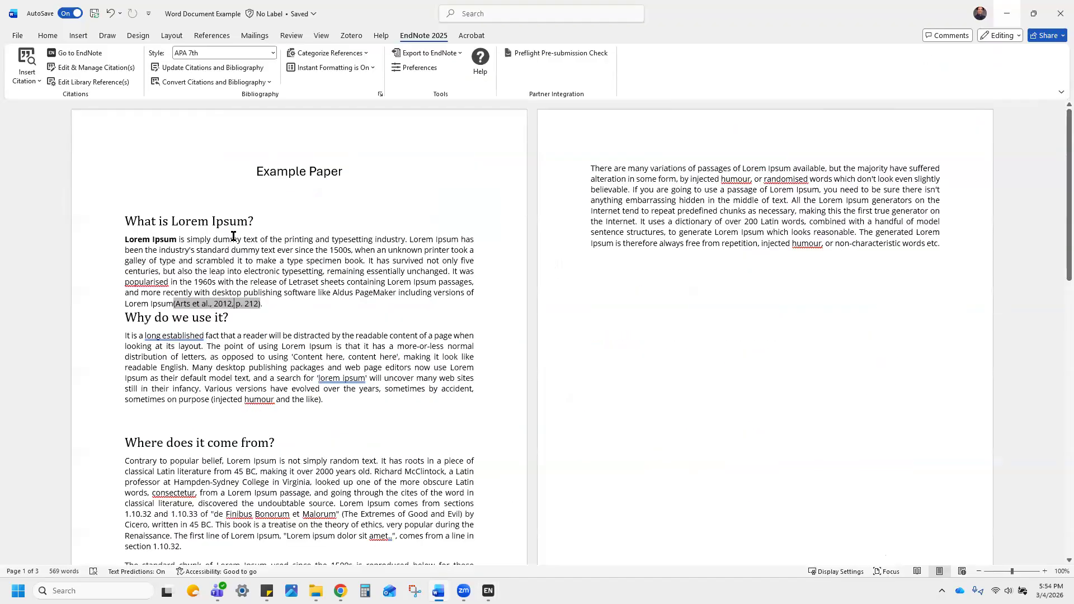
- Set the page number of the first paragraph's in-text citation to 1534
{"action": "double_click", "coordinate": [253, 304]}
{"action": "left_click", "coordinate": [245, 304]}
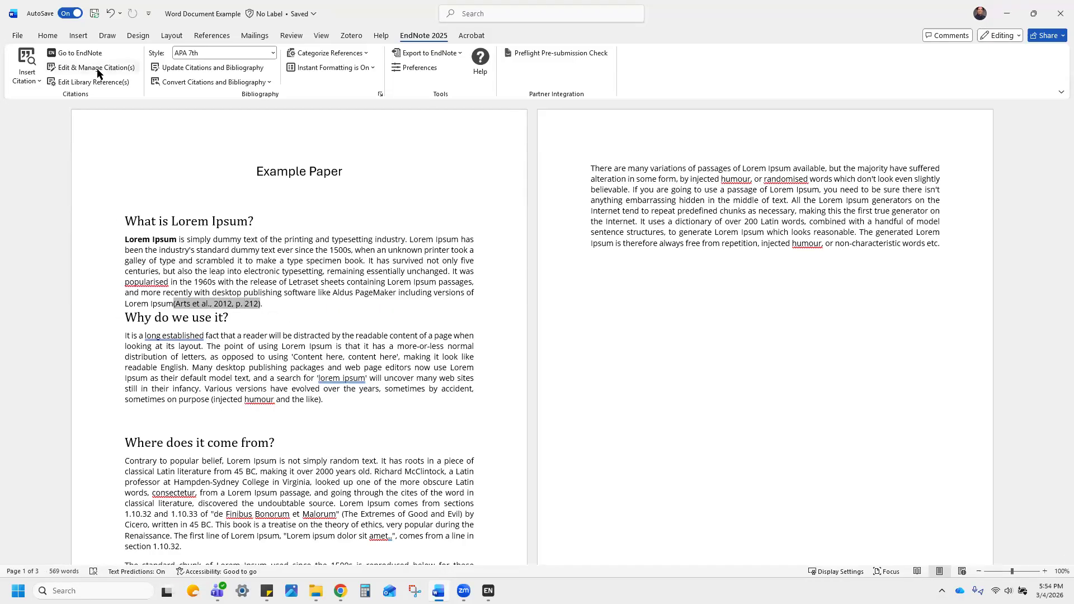
{"action": "left_click", "coordinate": [444, 358]}
{"action": "type", "text": "1534"}
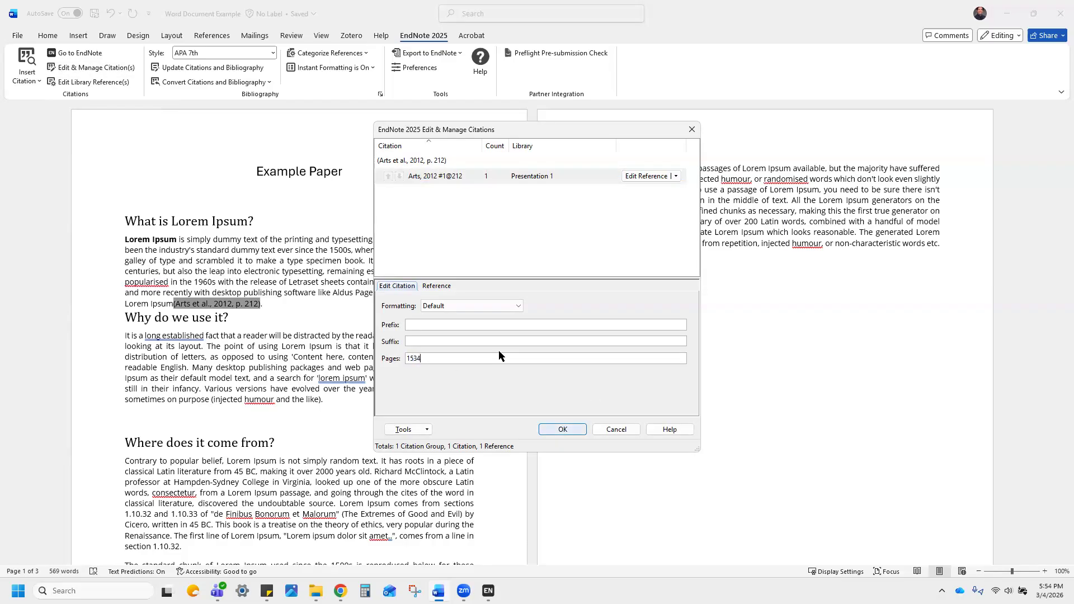
{"action": "left_click", "coordinate": [562, 429]}
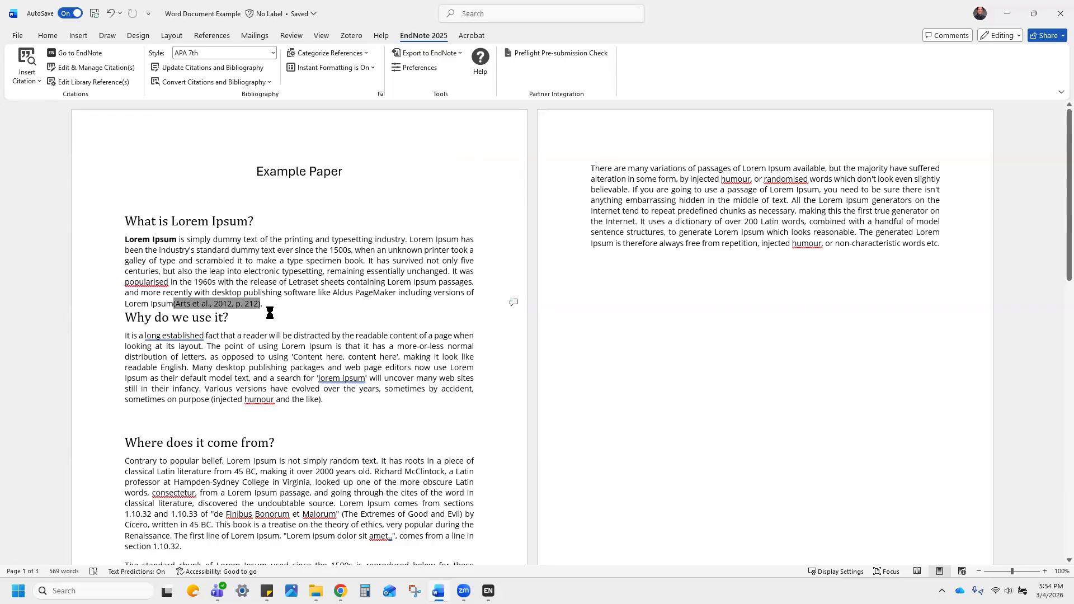